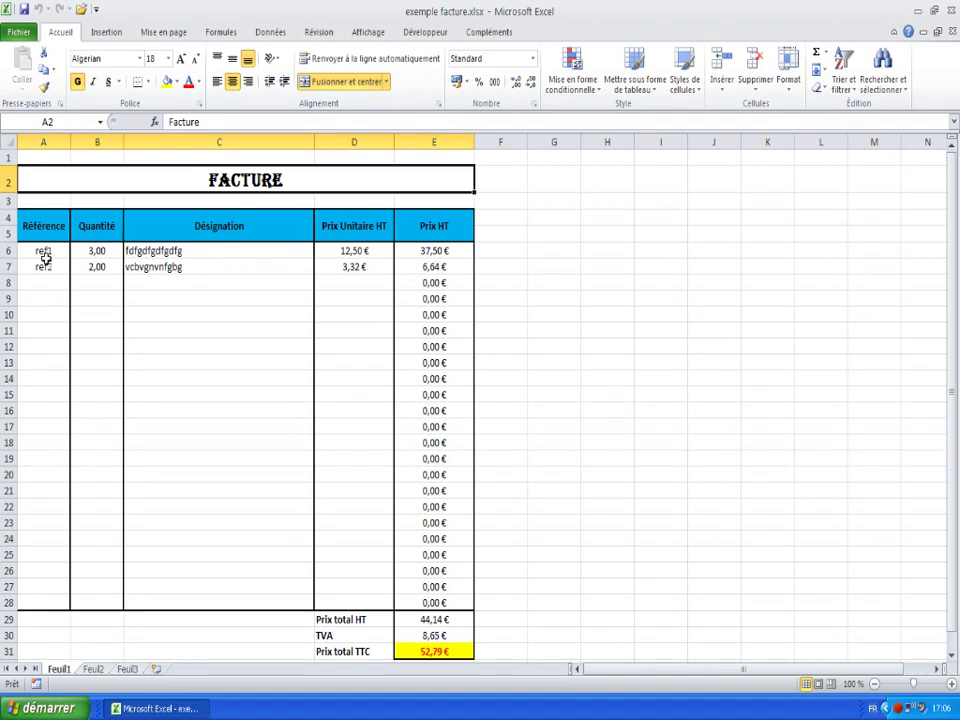
- Review the invoice's ref1 entry and its Référence, Désignation and Prix Unitaire HT headers
left_click(45, 252)
left_click(40, 226)
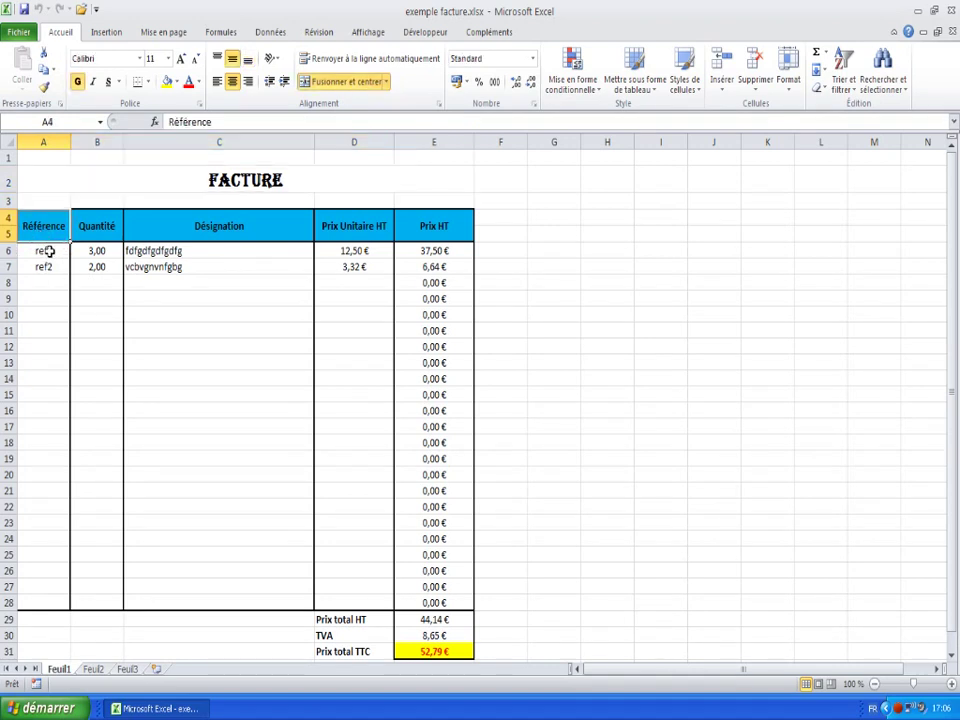
left_click(184, 226)
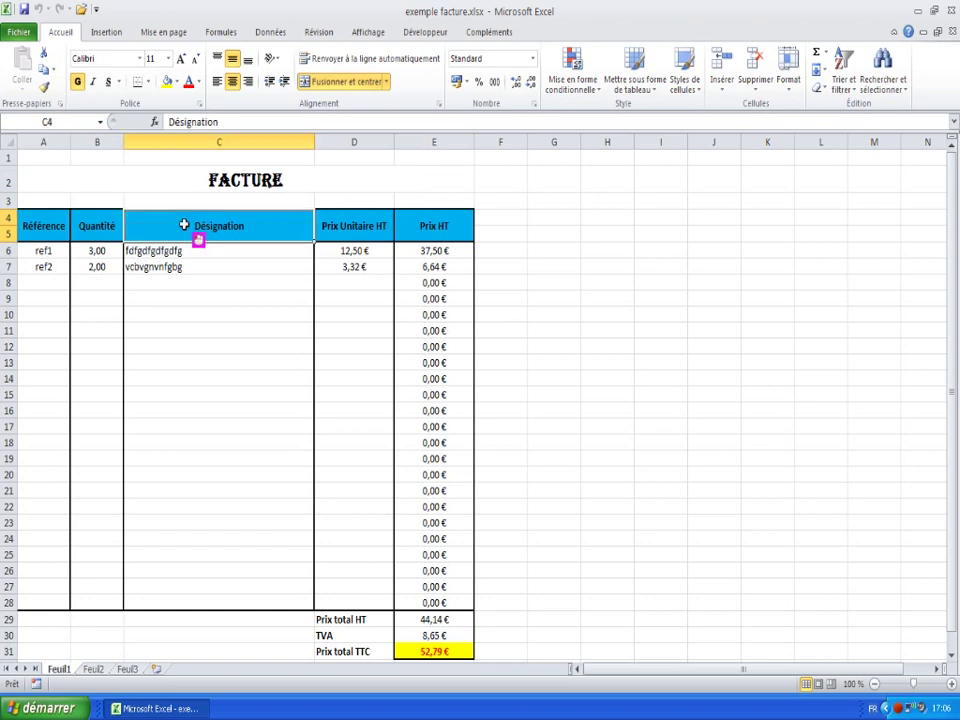
left_click(362, 227)
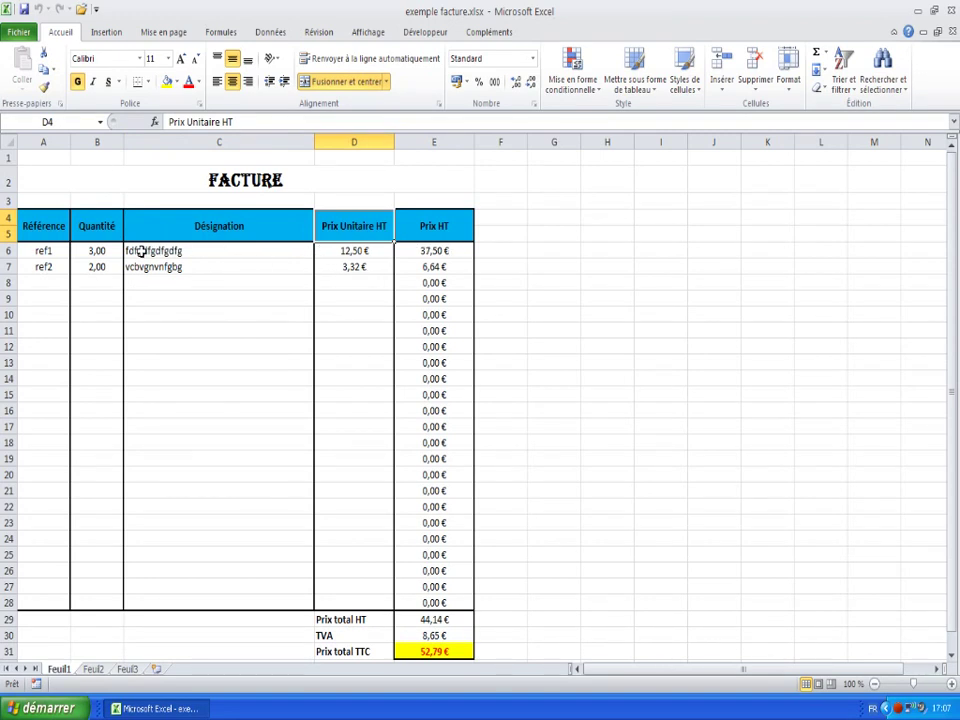
- Rename the first sheet to Facture
left_click(65, 670)
left_click(62, 671)
right_click(62, 671)
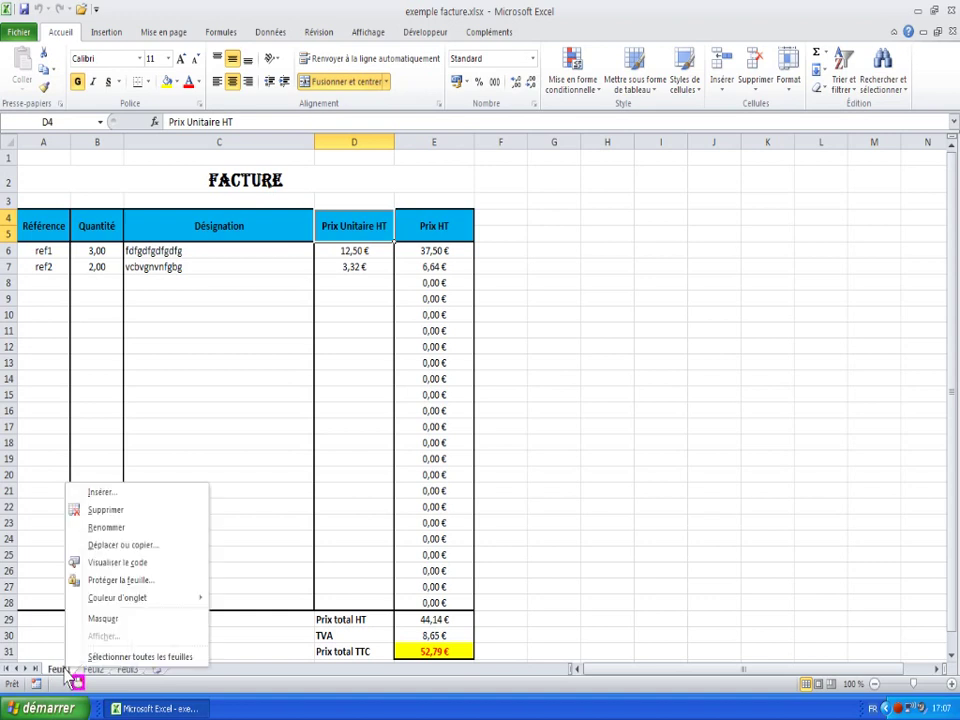
left_click(106, 527)
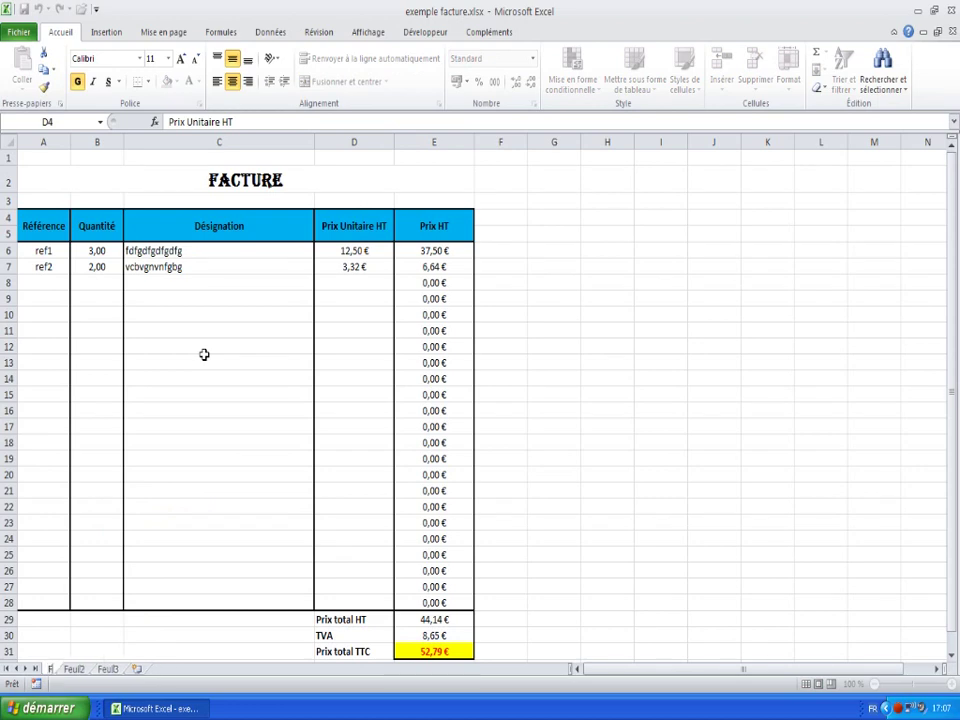
type("Facture")
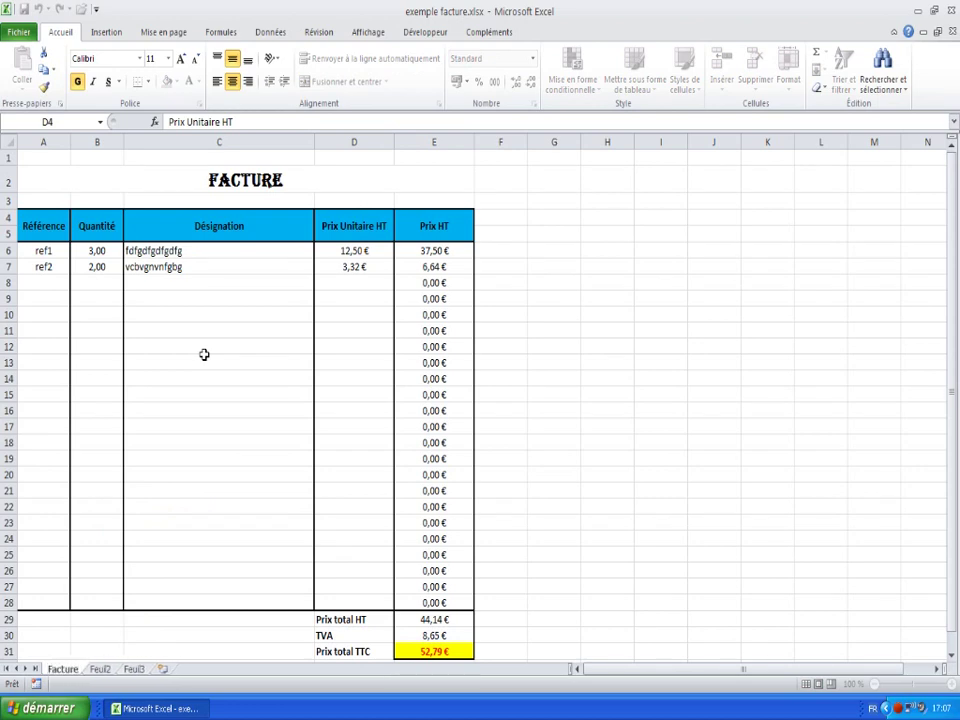
key("Return")
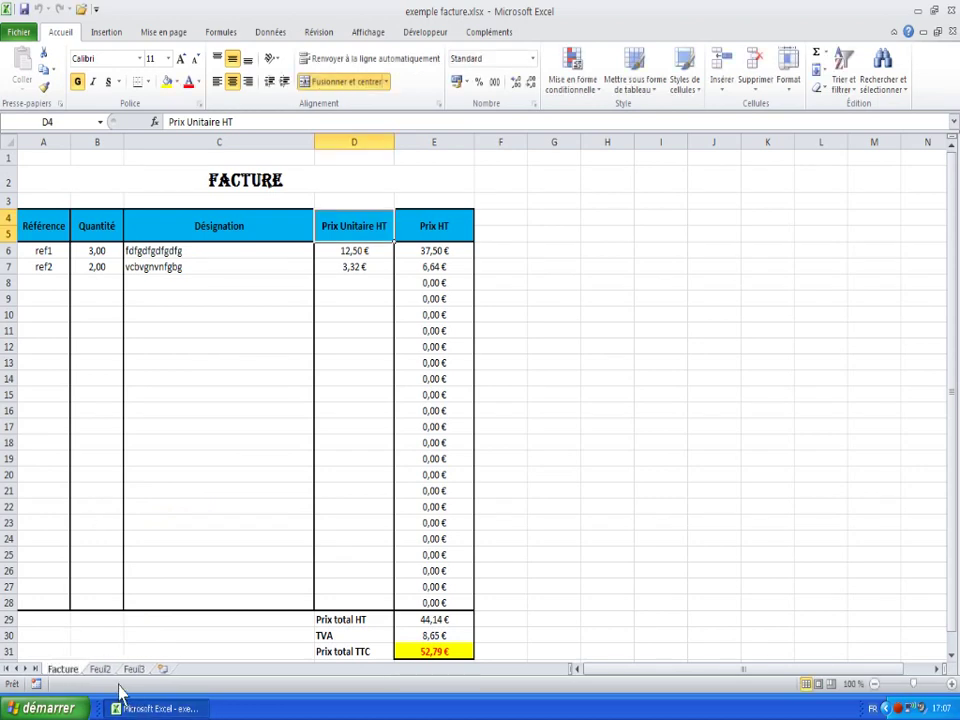
- Rename the second and third sheets to article and client
right_click(104, 678)
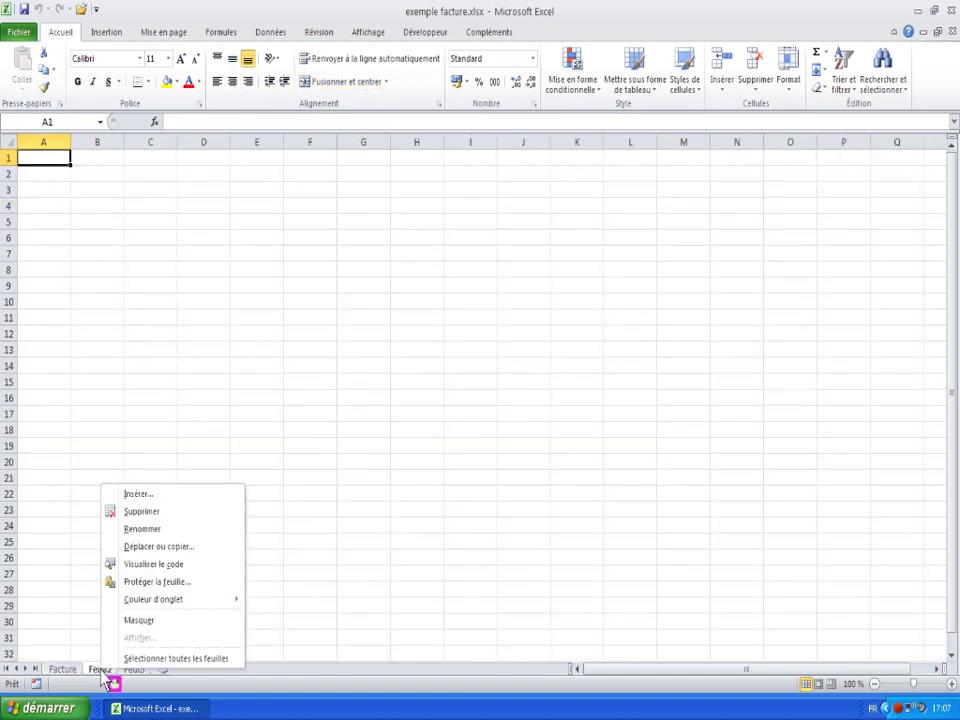
left_click(153, 528)
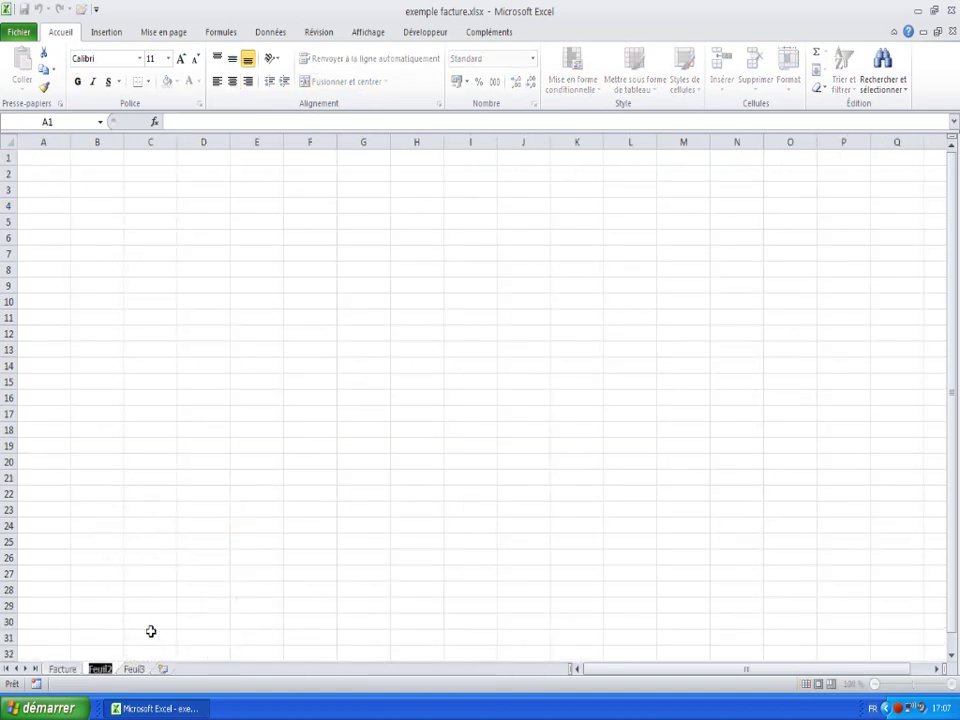
type("article")
key("Return")
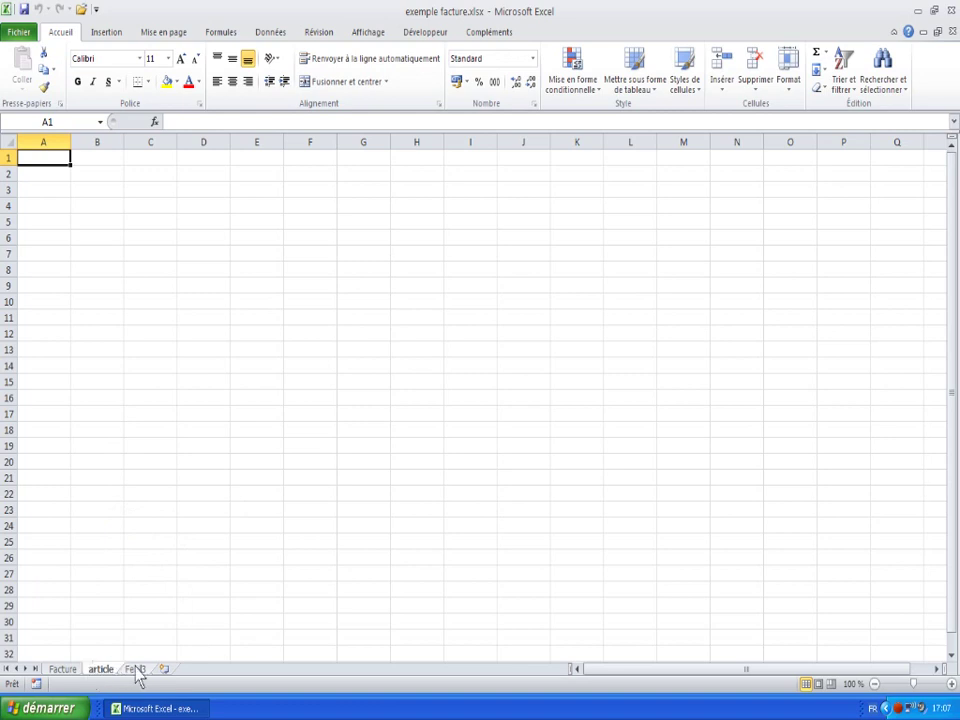
right_click(140, 670)
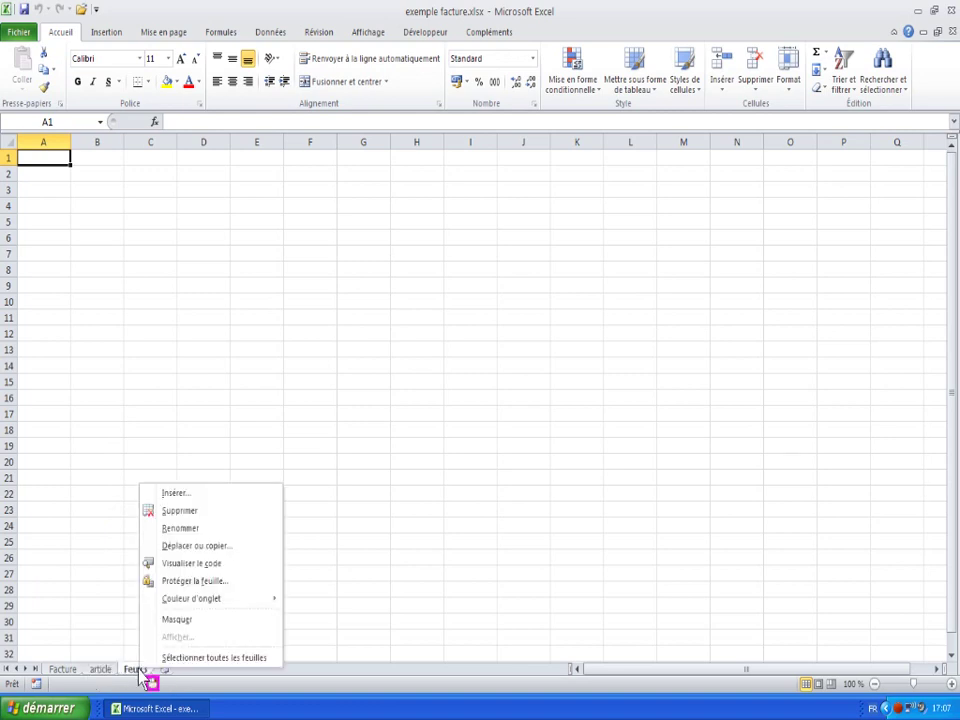
left_click(182, 530)
type("client")
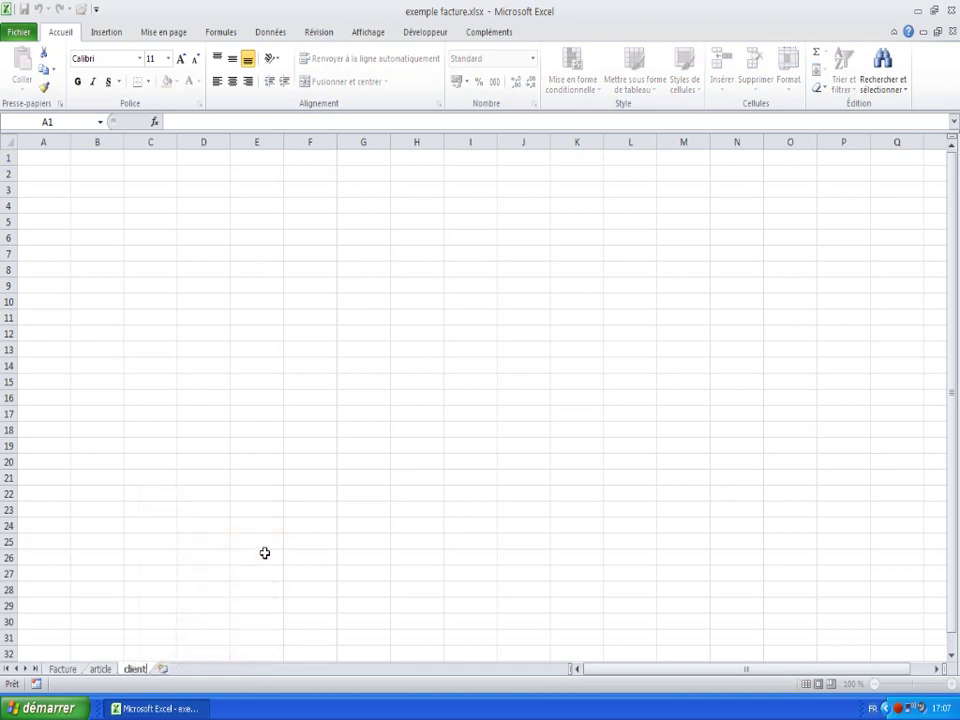
key("Return")
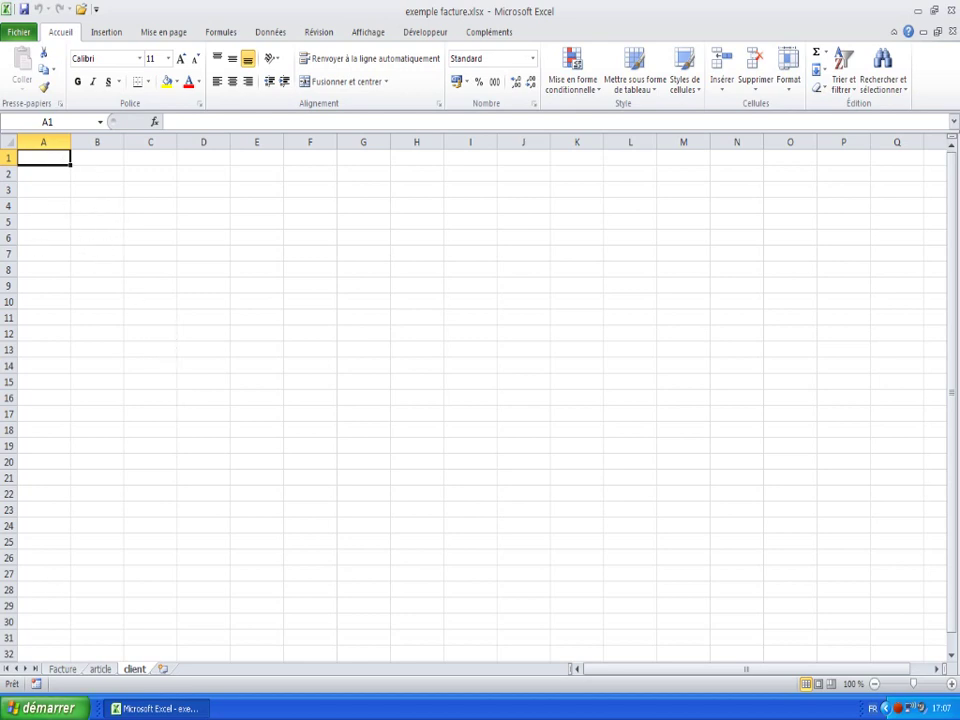
- On the article sheet, widen column B to about 54,71 for designations, and widen column A
left_click(102, 670)
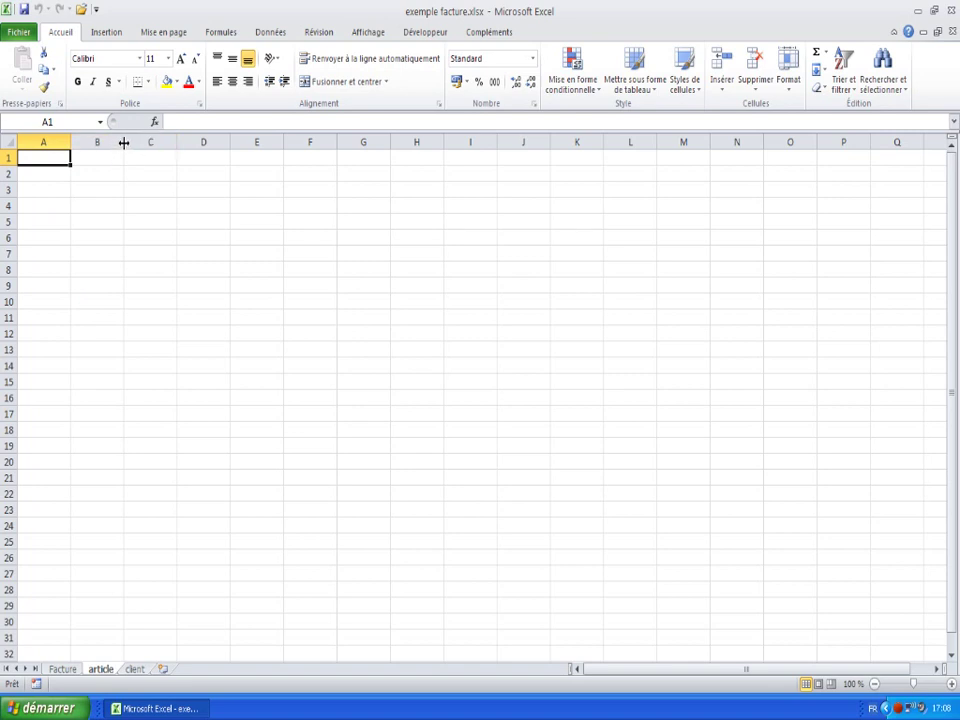
left_click_drag(122, 143, 336, 146)
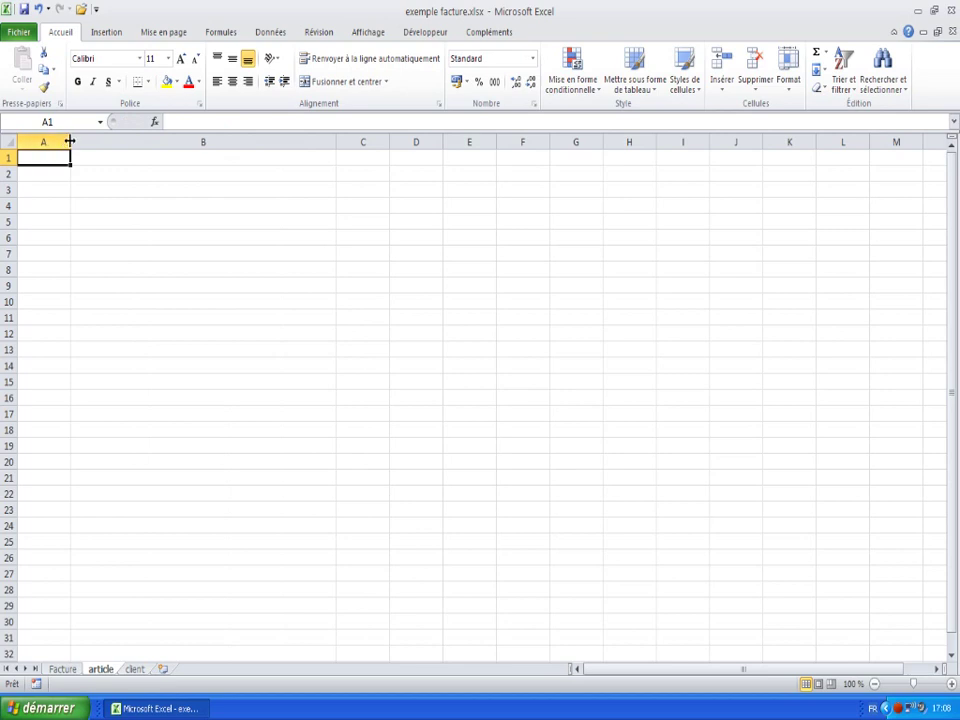
left_click_drag(70, 142, 102, 142)
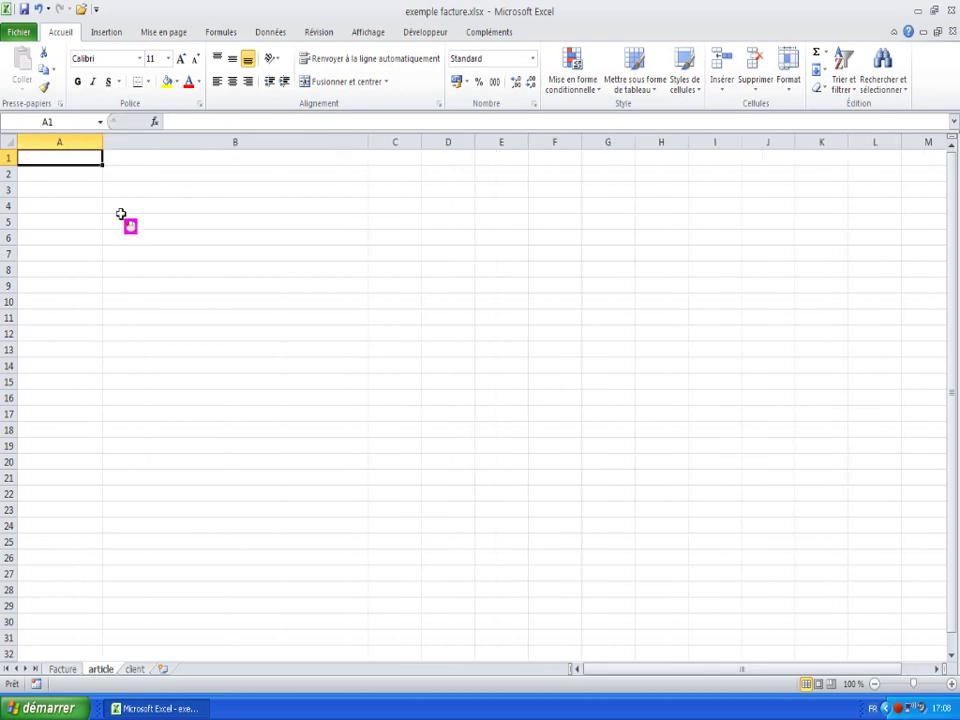
- Fill row 1 of the article sheet with ref1, designation 1 and price 2
type("r")
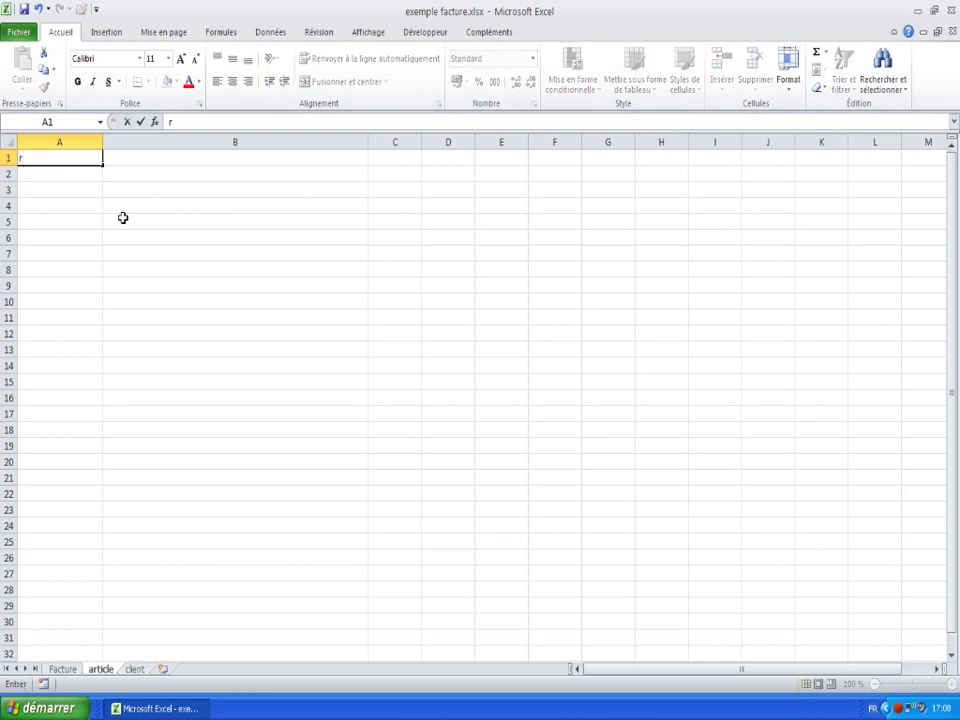
type("ef1")
key("Tab")
type("desi")
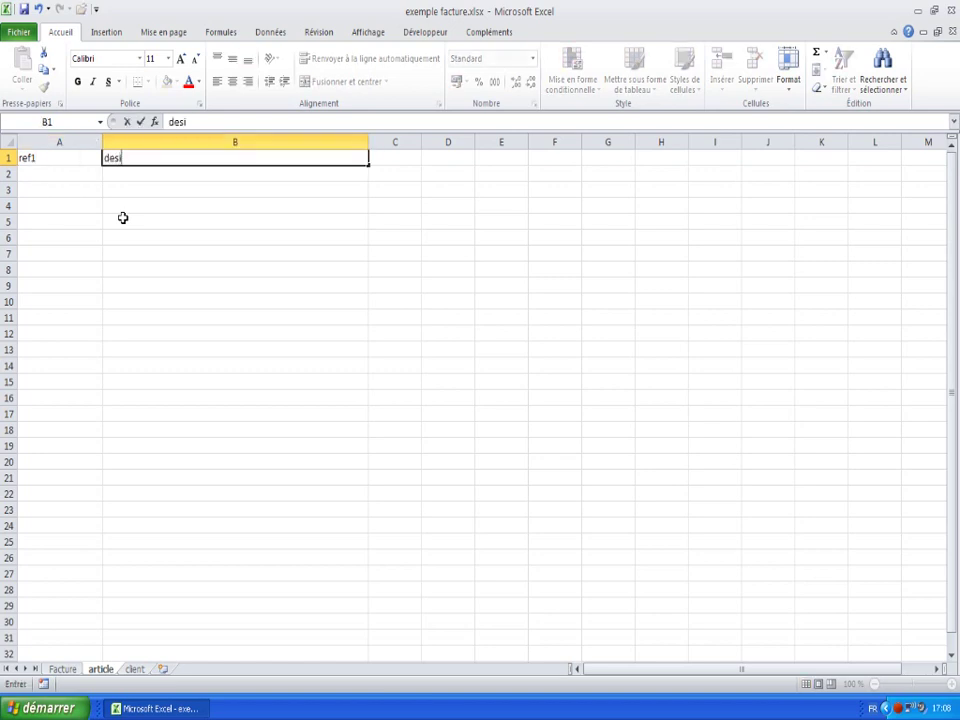
type("gnation 1")
key("Tab")
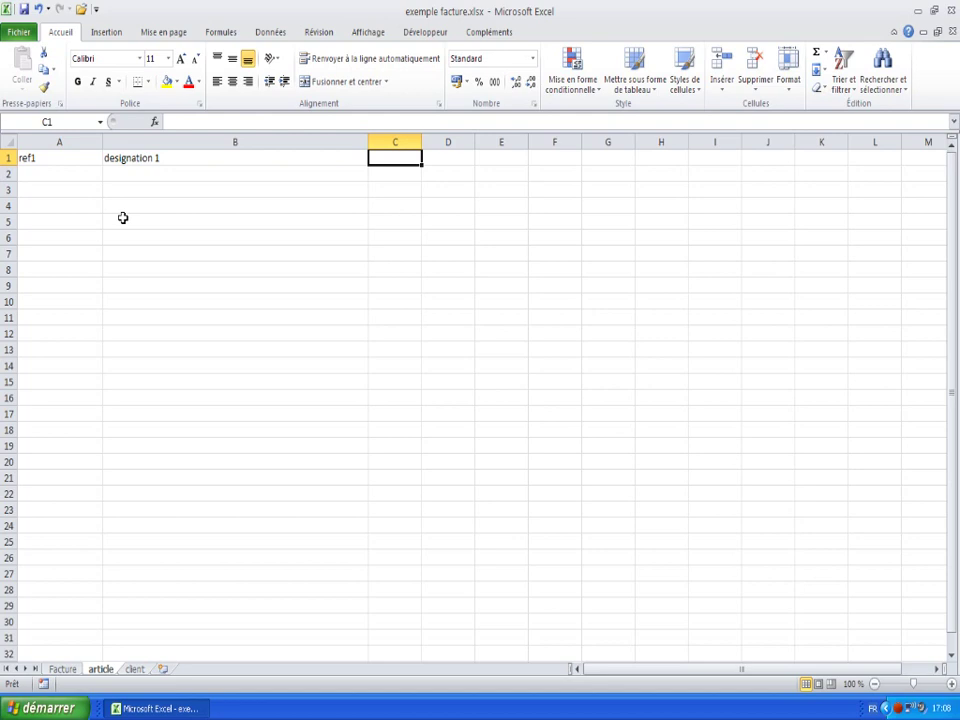
type("2")
key("Return")
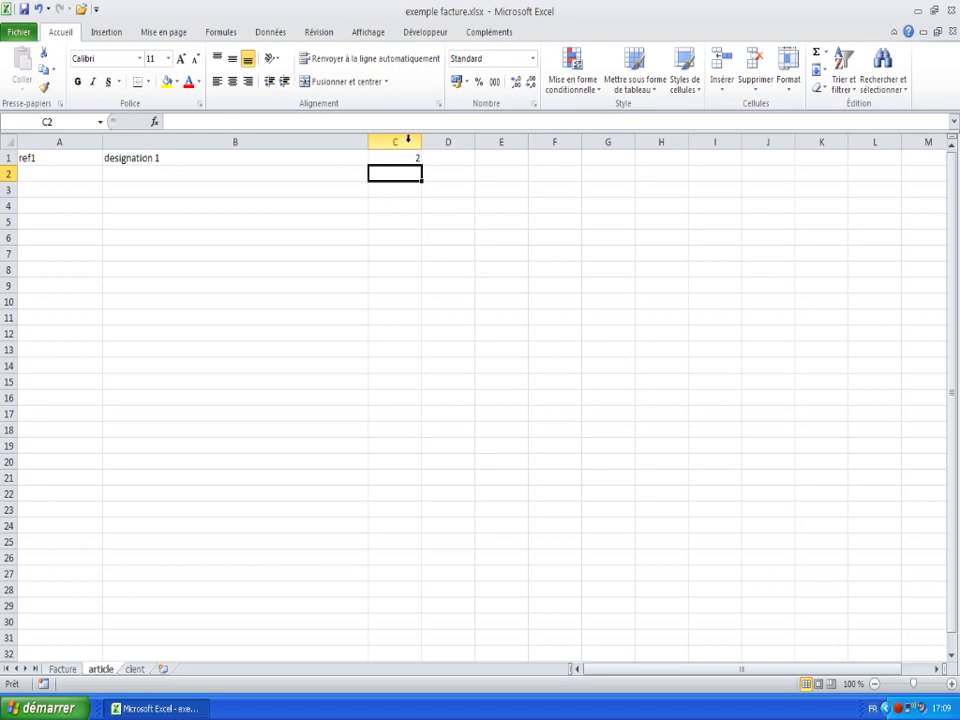
left_click(402, 139)
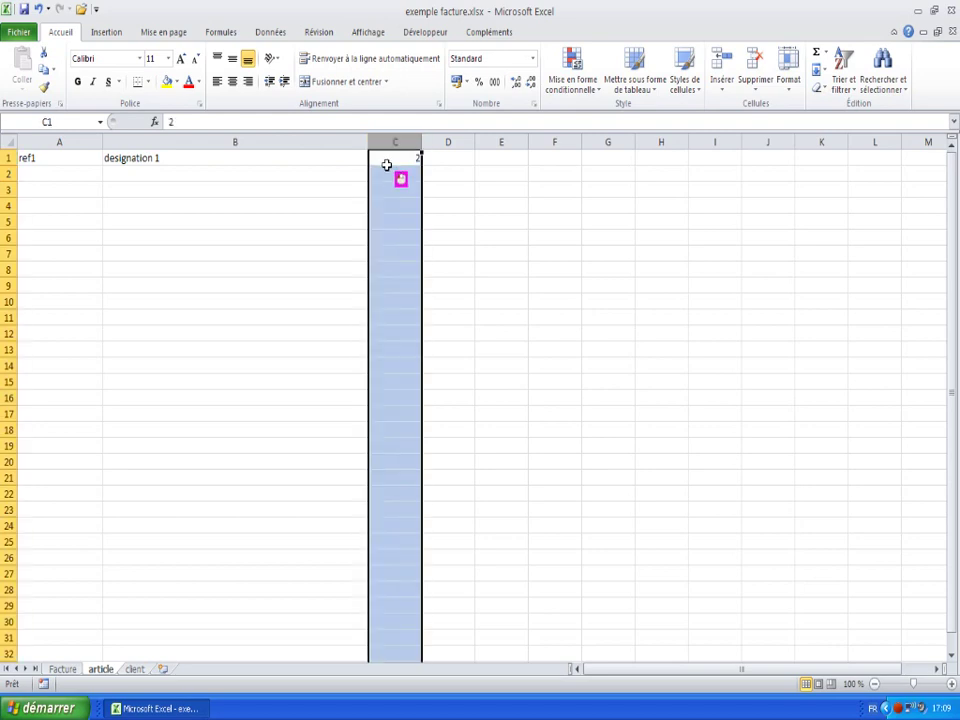
- Format price column C as Monétaire in euros with 2 decimals, so C1 reads 2,00 €
right_click(394, 177)
left_click(445, 336)
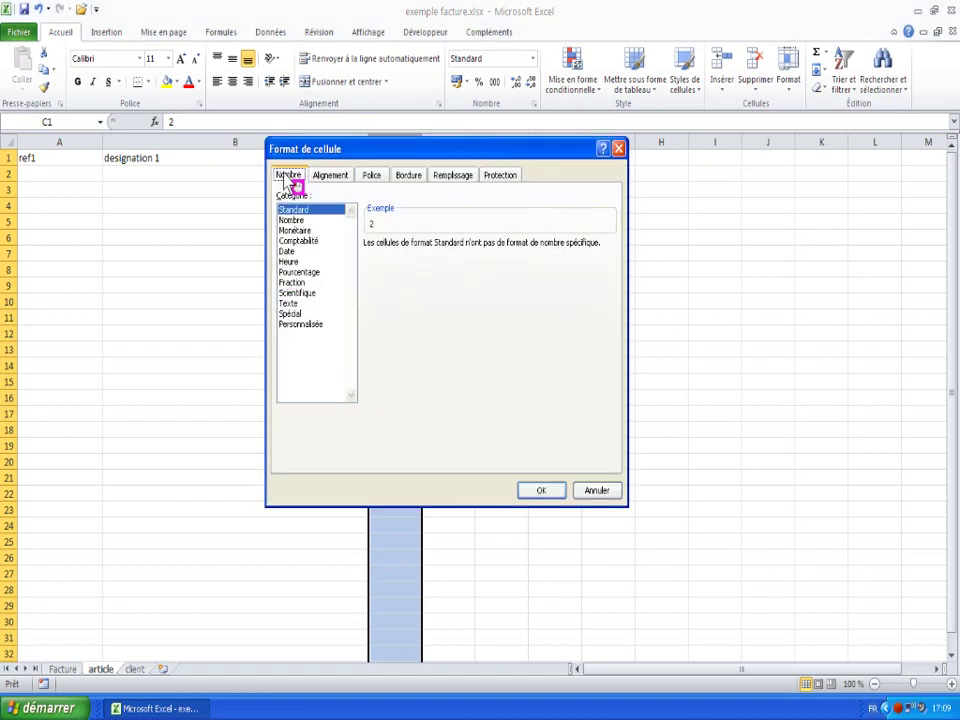
left_click(295, 230)
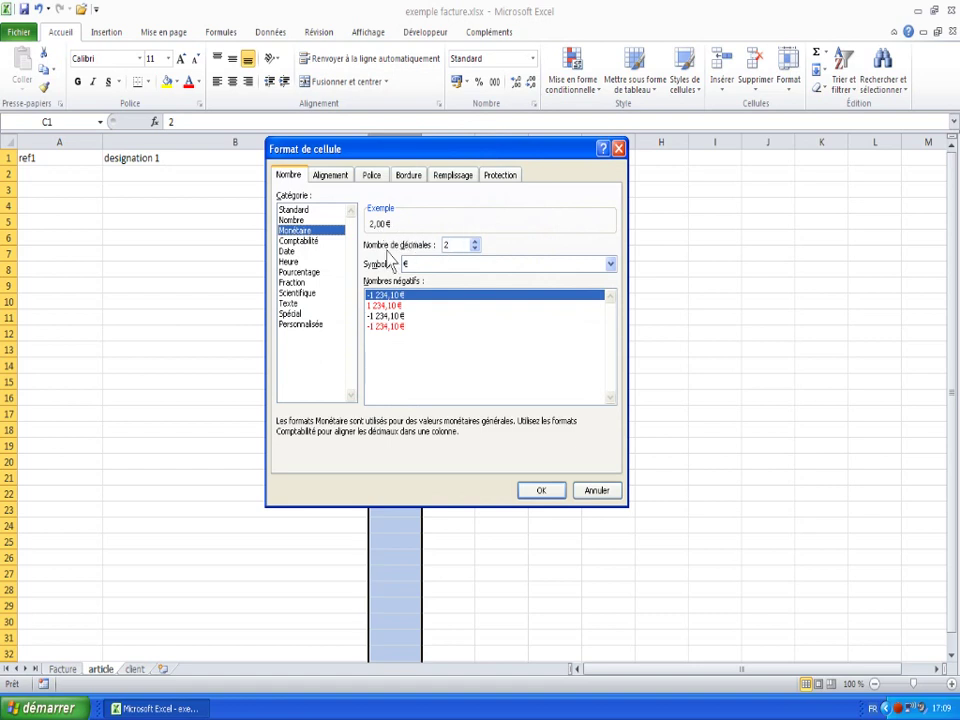
left_click(537, 490)
left_click(405, 176)
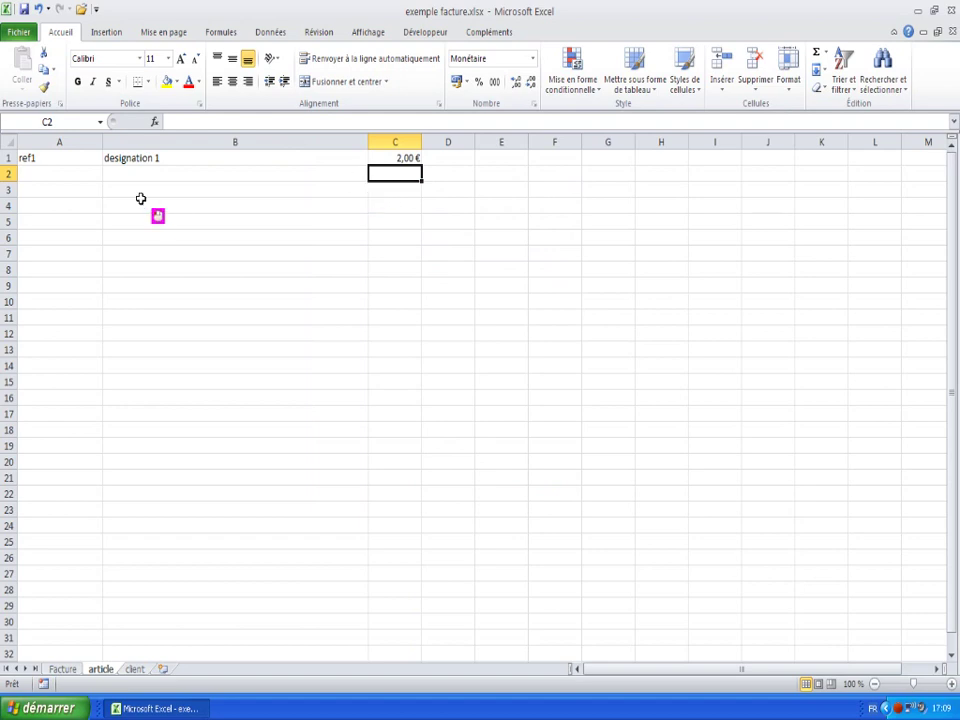
left_click(51, 173)
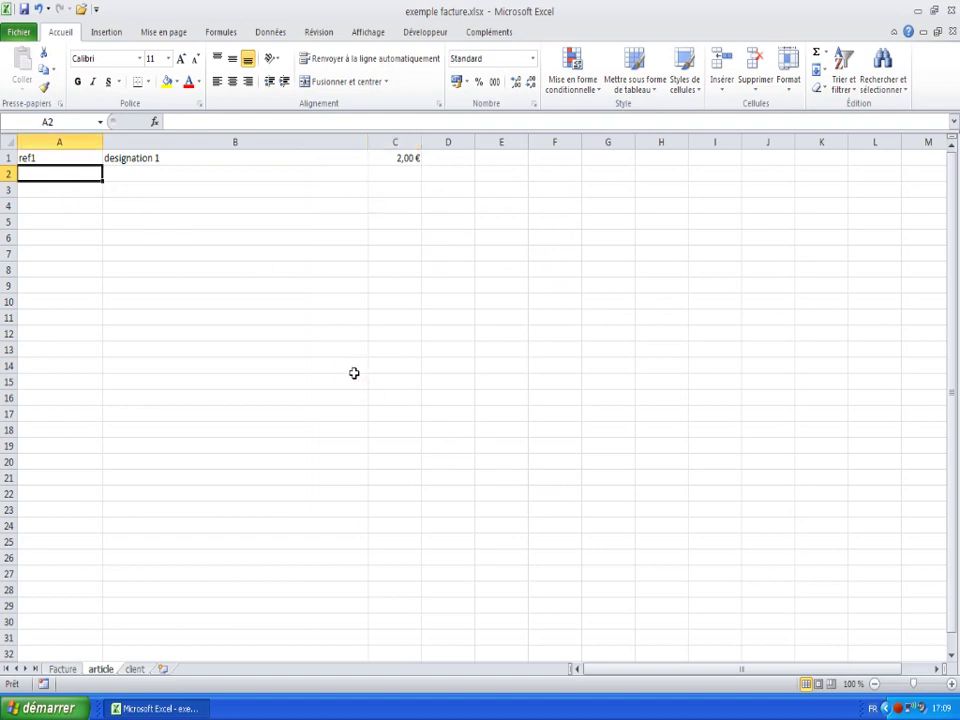
- Add article ref2, designation2, priced at 12,50 €, in row 2
type("ref2")
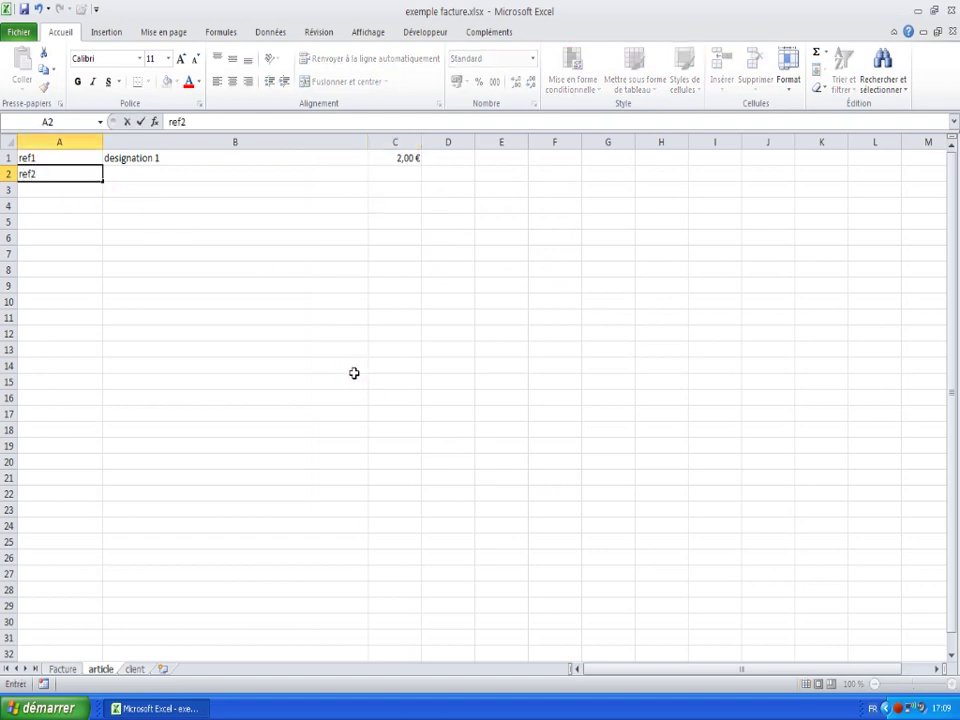
key("Tab")
type("desig")
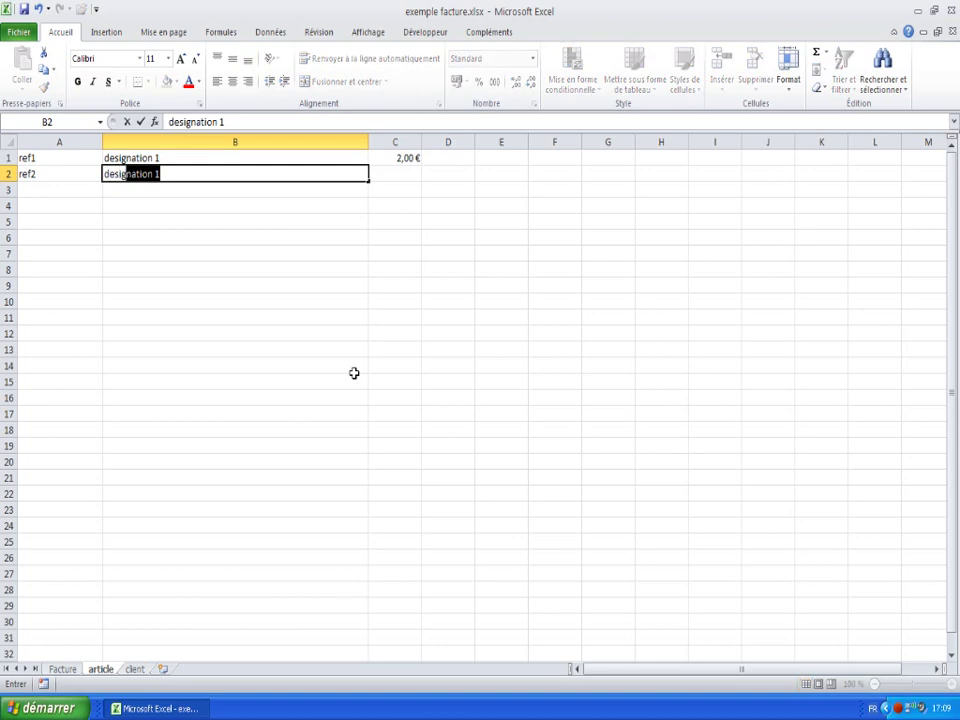
type("nation2")
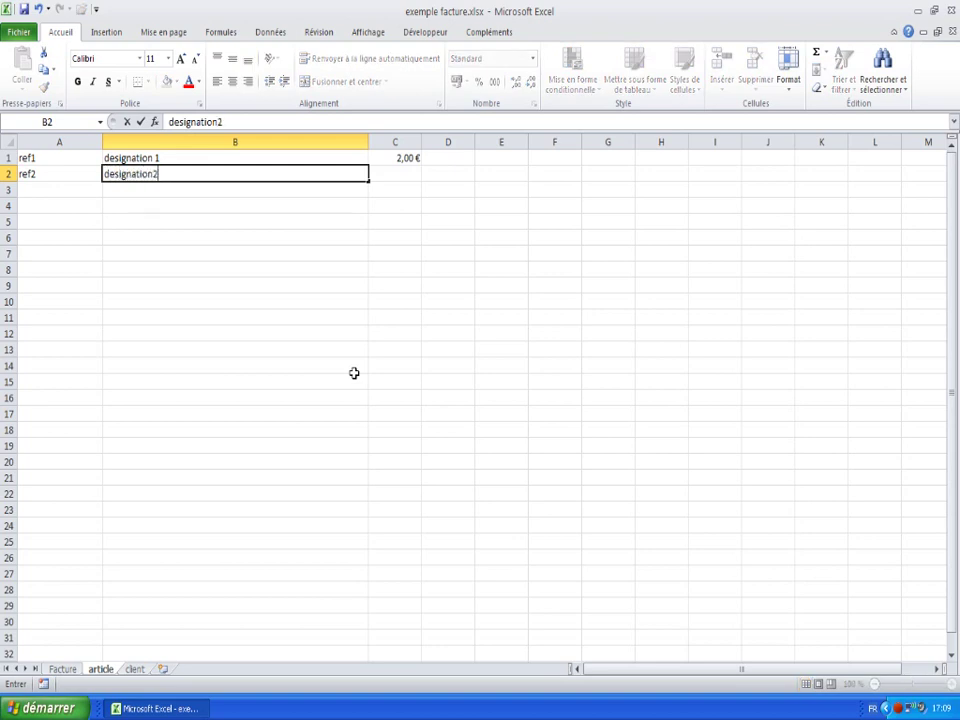
key("Tab")
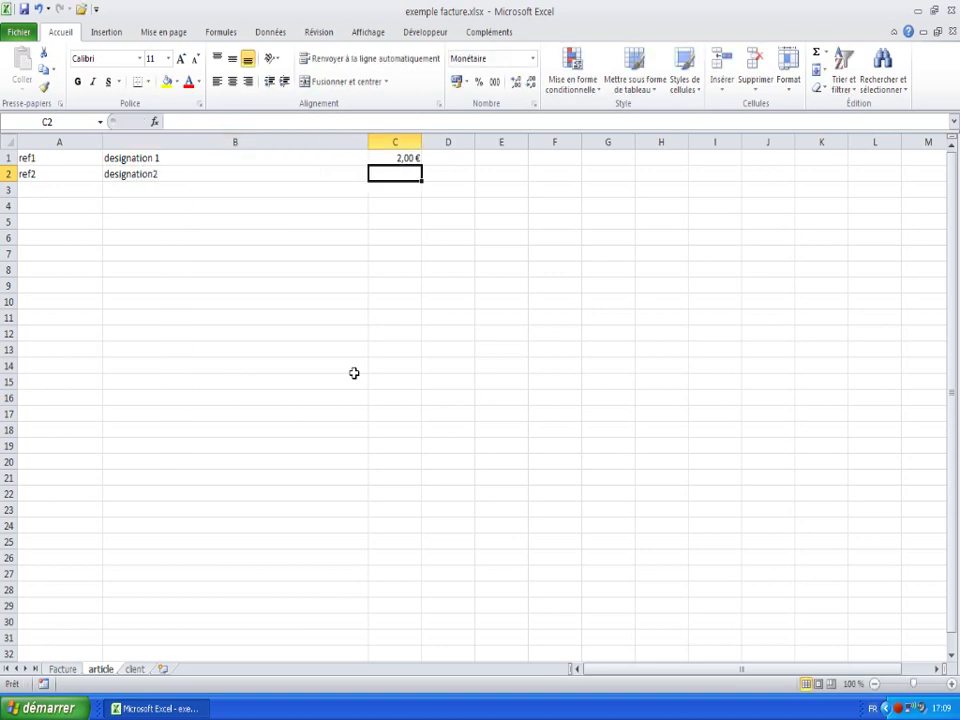
type("12,5")
key("Return")
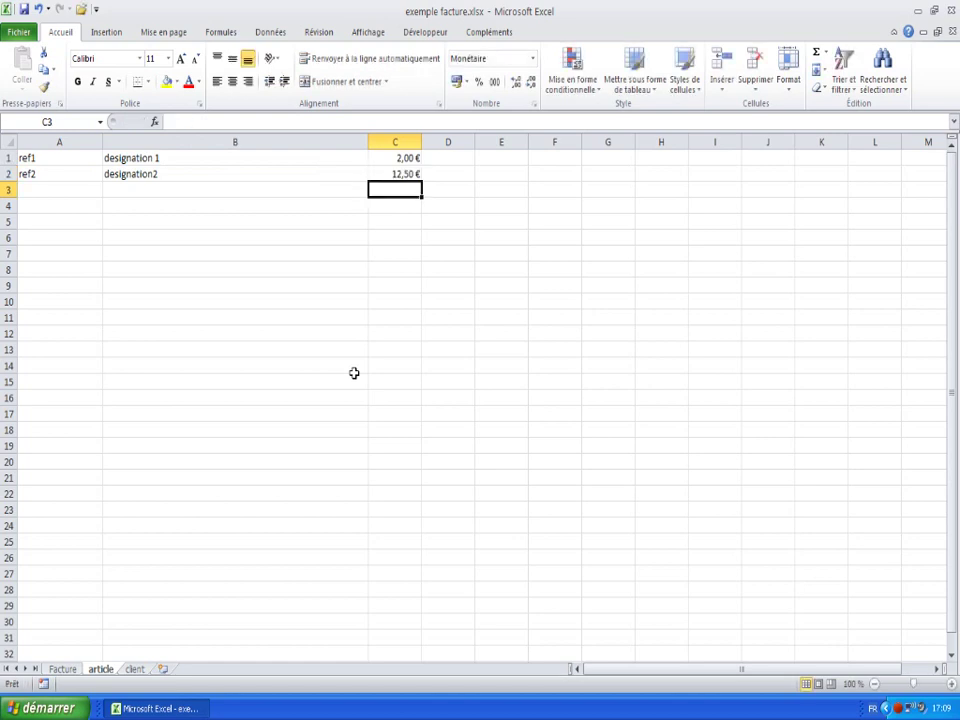
- Add article ref3, designation 3, priced at 2,52 €, in row 3
key("Home")
type("re")
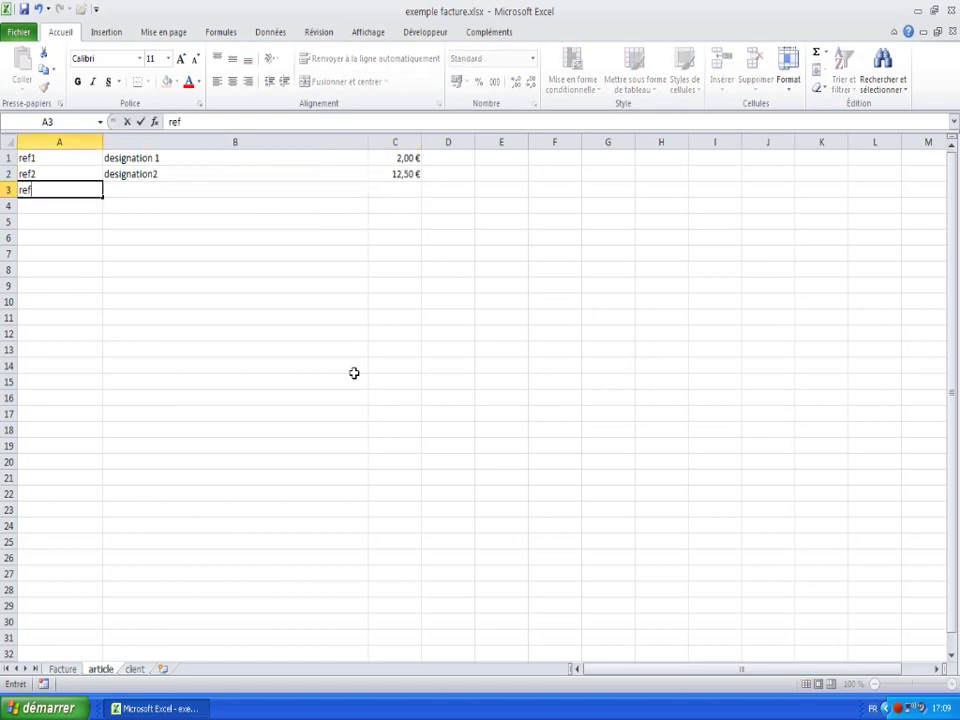
type("f3")
key("Tab")
type("d")
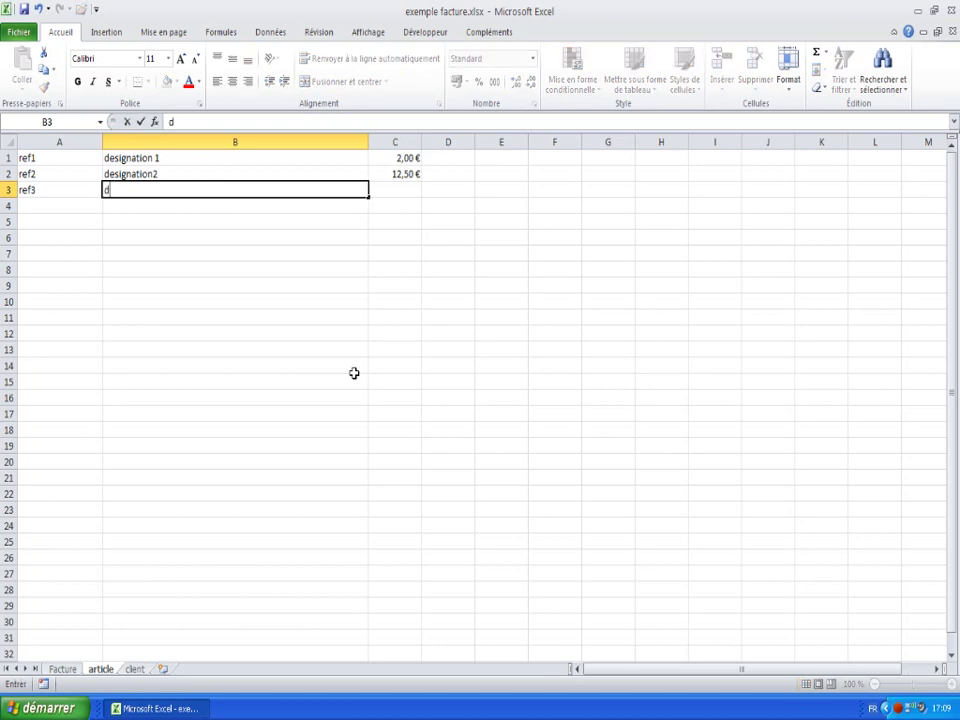
type("esignation")
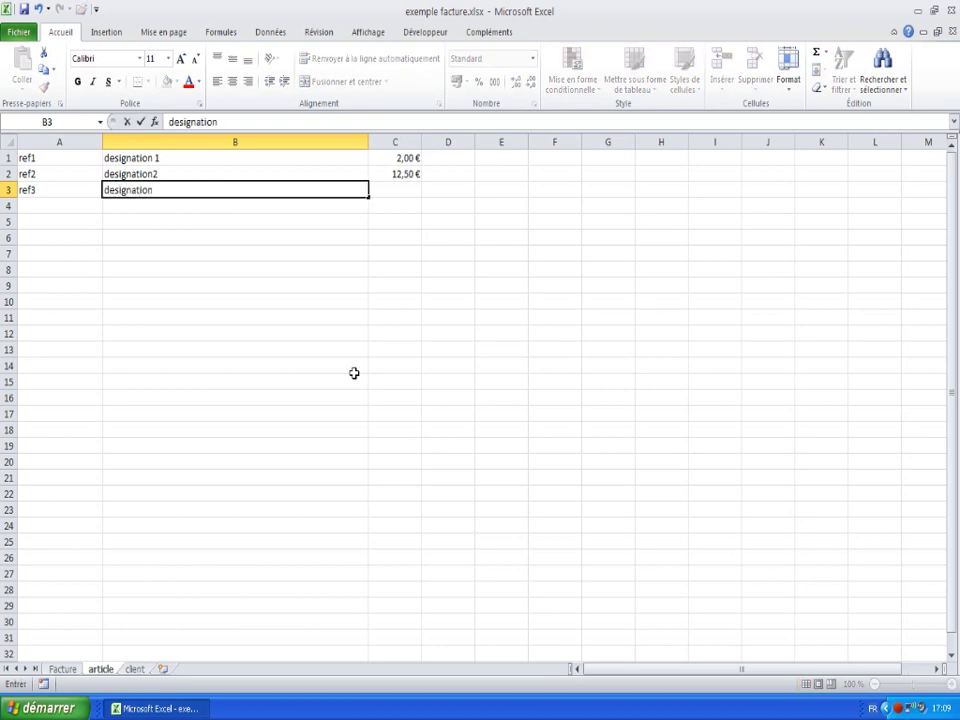
type(" 3")
key("Tab")
type("2")
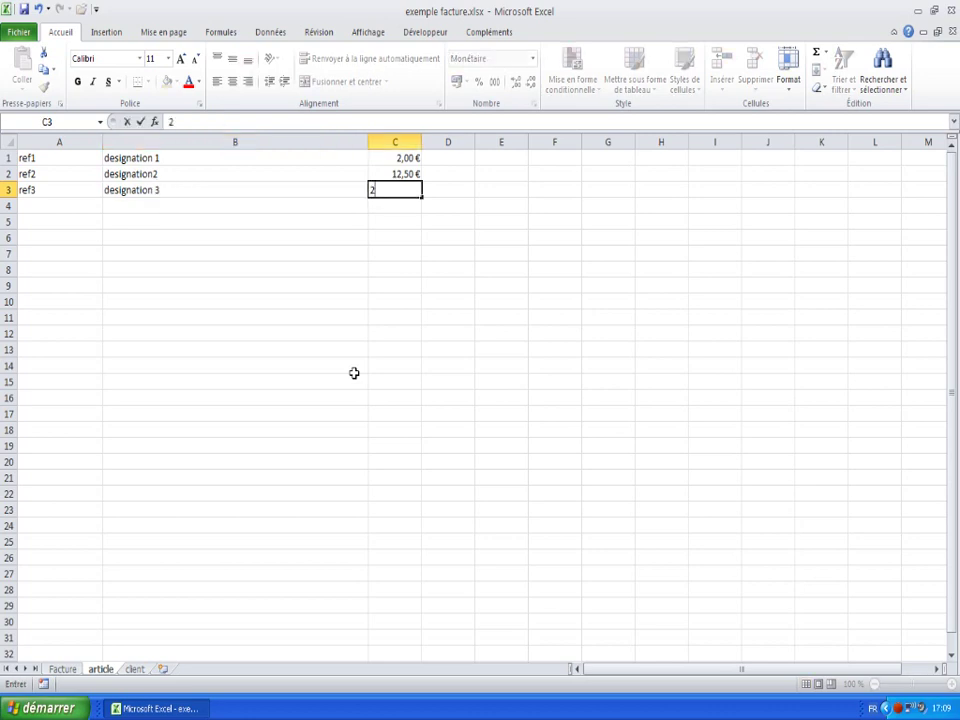
key("Return")
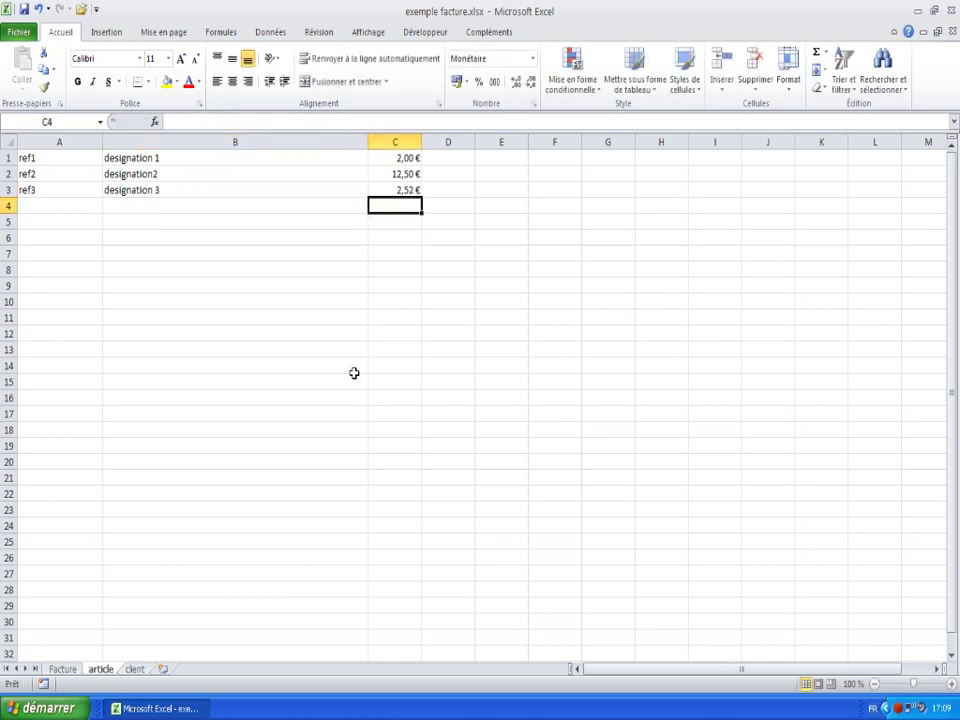
key("Left")
key("Left")
key("Down")
key("Down")
key("Down")
key("Down")
key("Down")
key("Down")
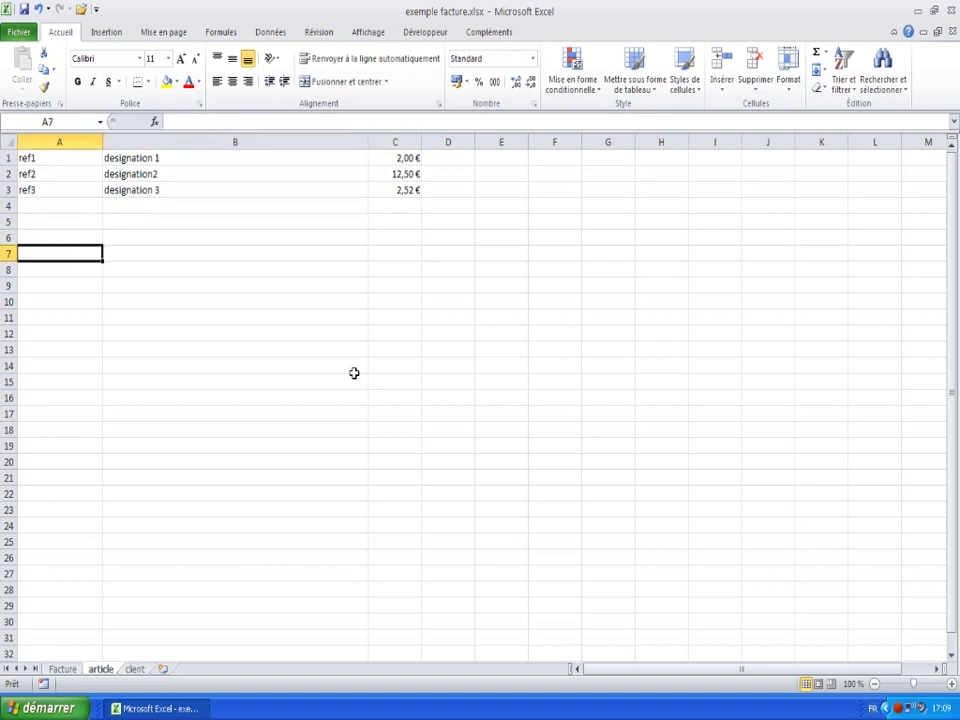
key("Up")
key("Up")
key("Up")
key("Up")
key("Up")
key("Up")
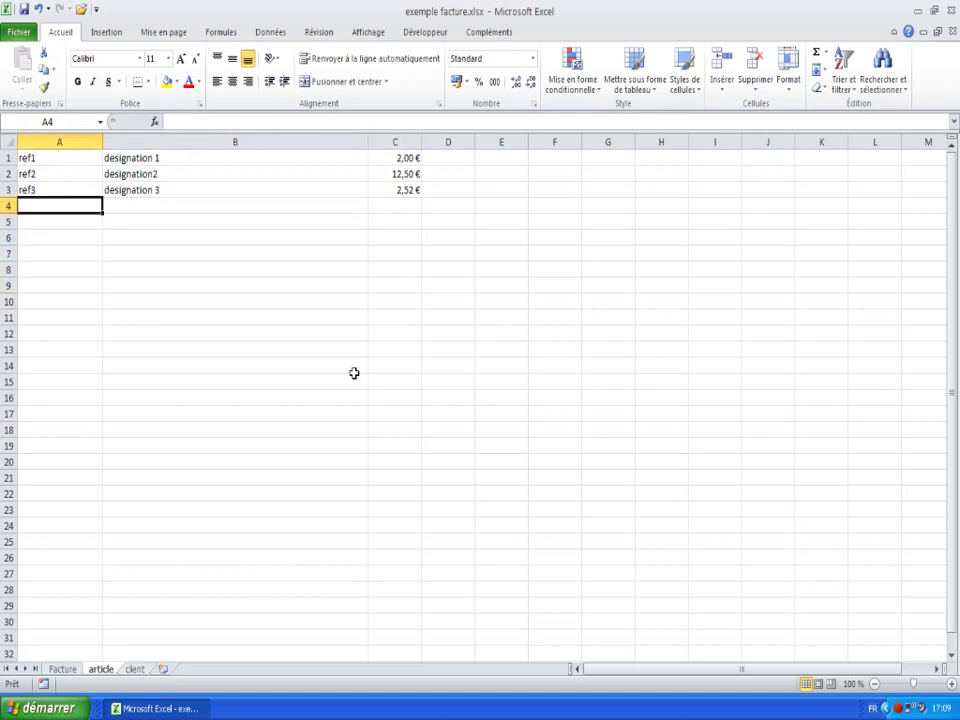
key("Down")
key("Down")
key("Down")
key("Down")
key("Down")
key("Down")
key("Down")
key("Down")
key("Down")
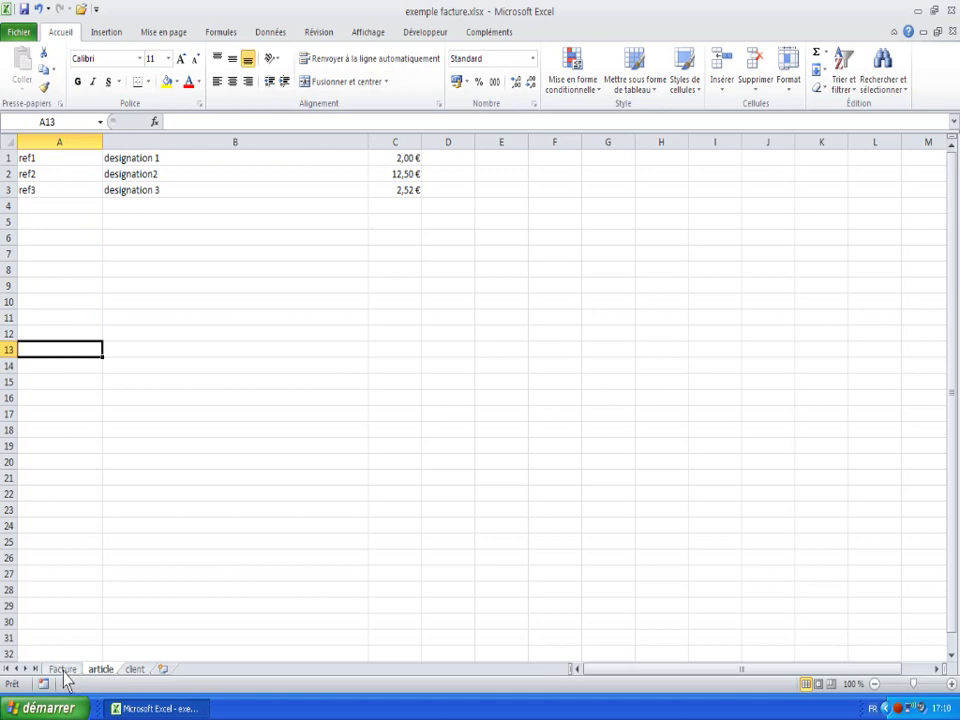
- On the Facture sheet, delete the test line items in A6:D7 so all totals read 0,00 €
left_click(62, 671)
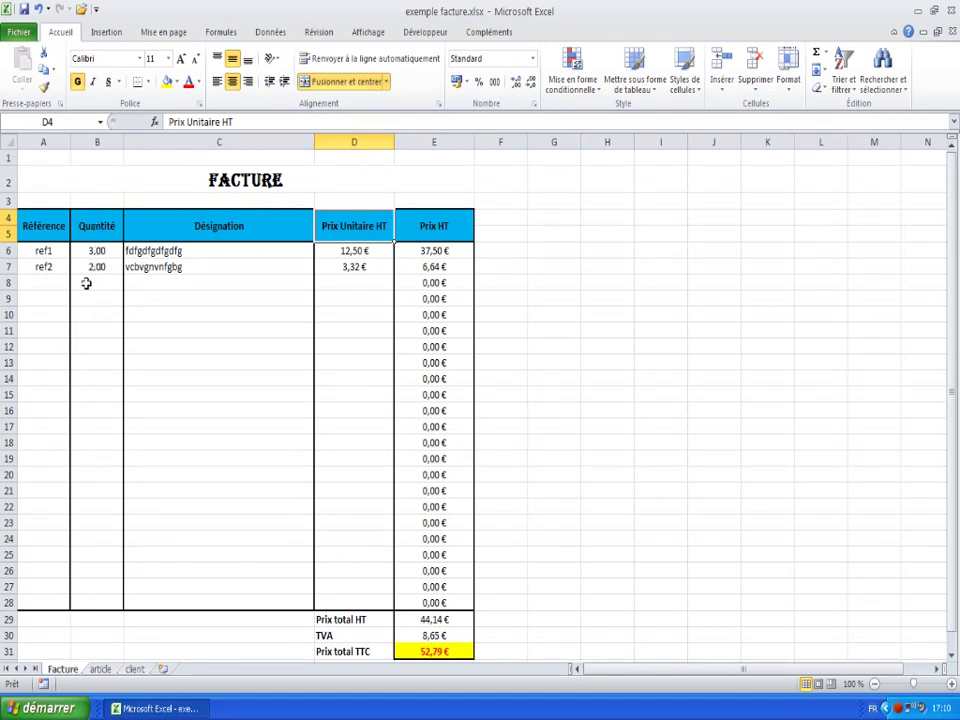
left_click(173, 252)
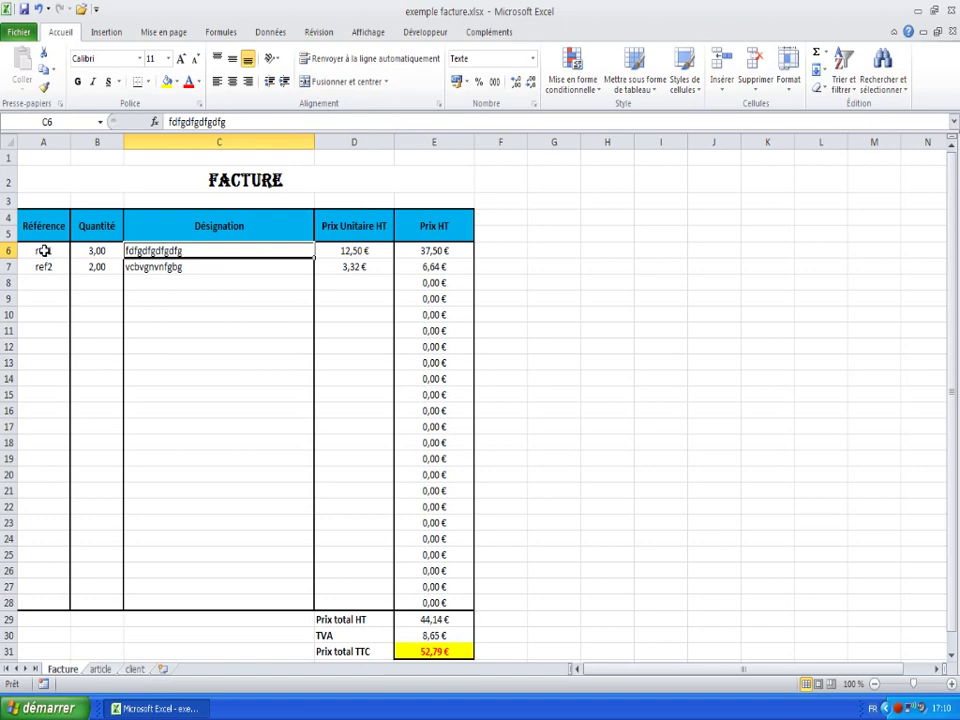
left_click_drag(45, 251, 366, 267)
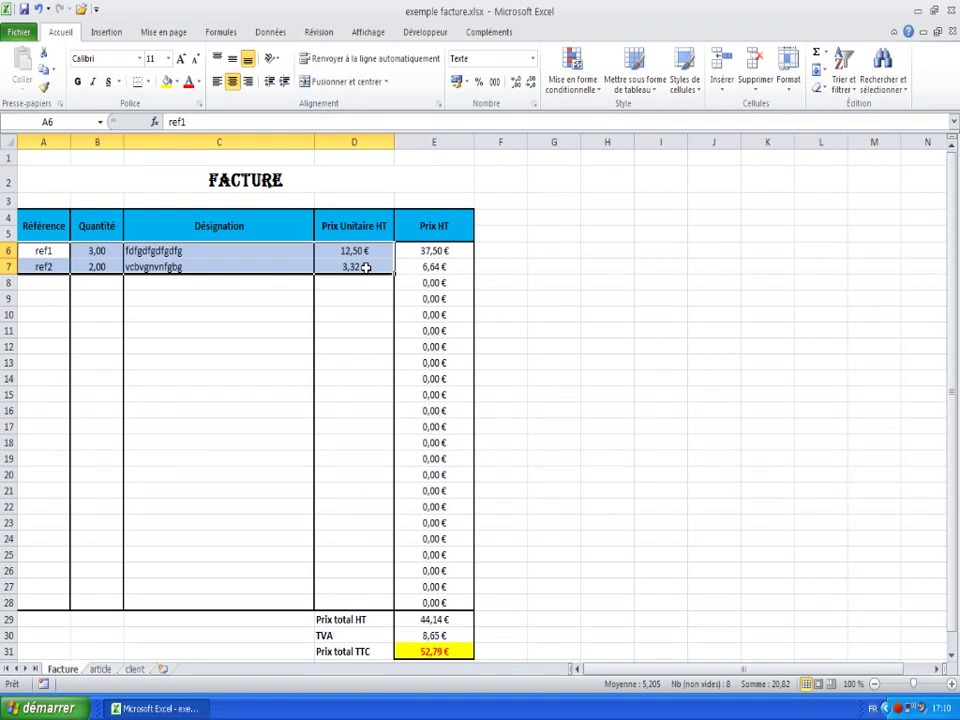
key("Delete")
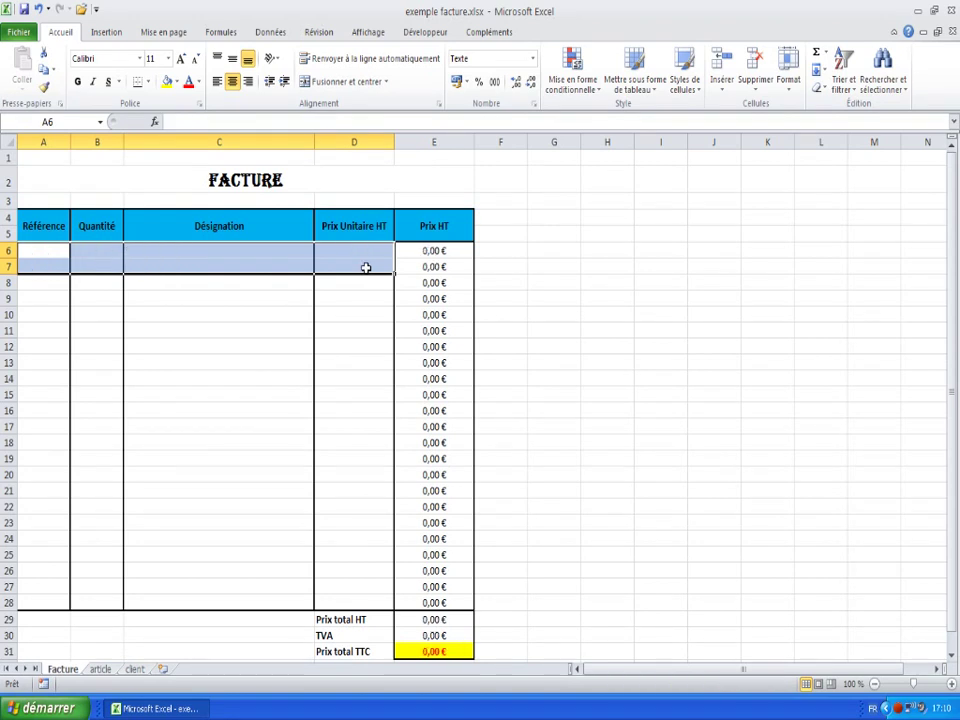
left_click(263, 298)
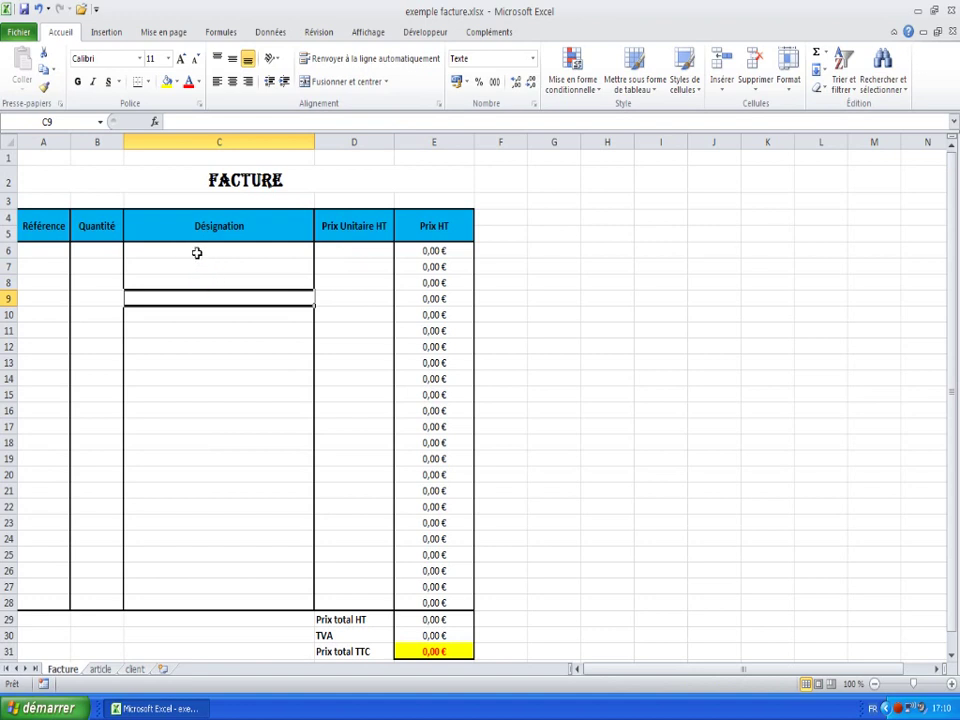
left_click(200, 253)
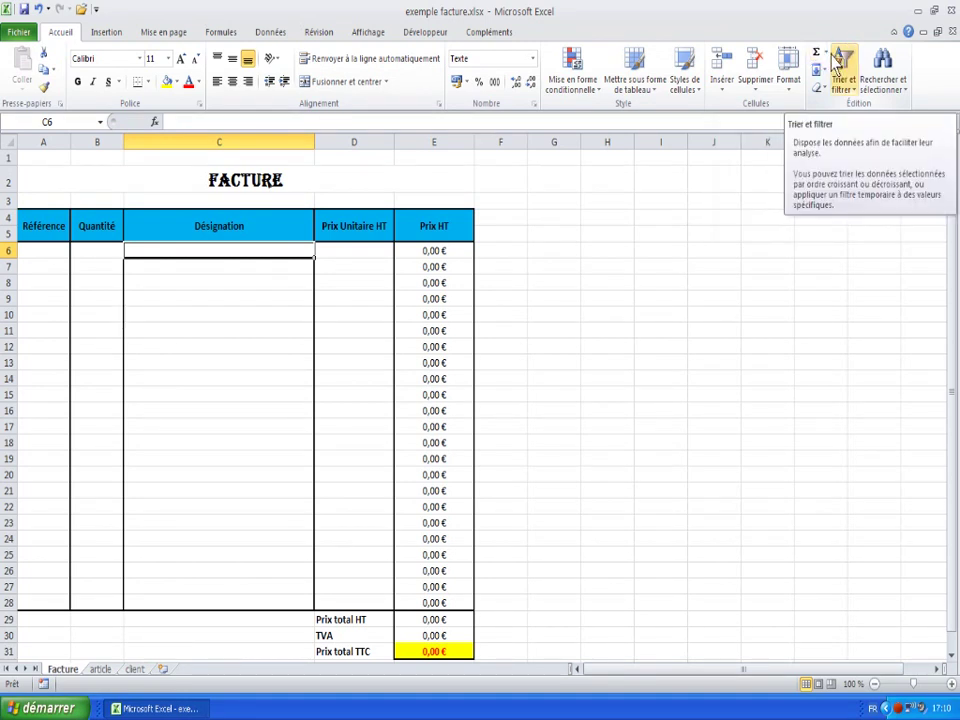
left_click(826, 53)
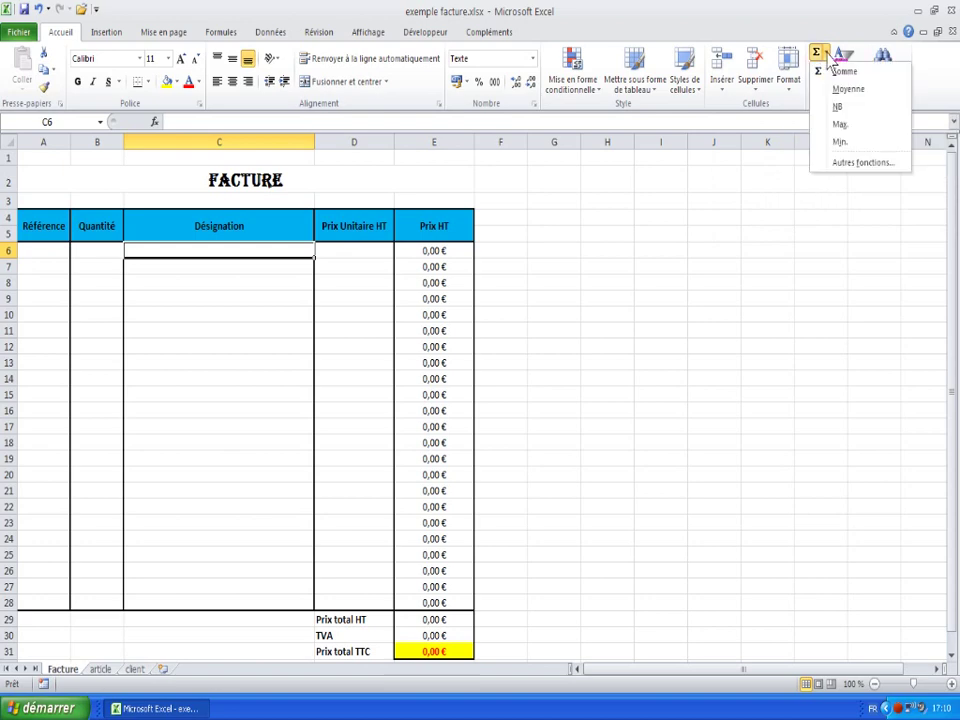
left_click(858, 166)
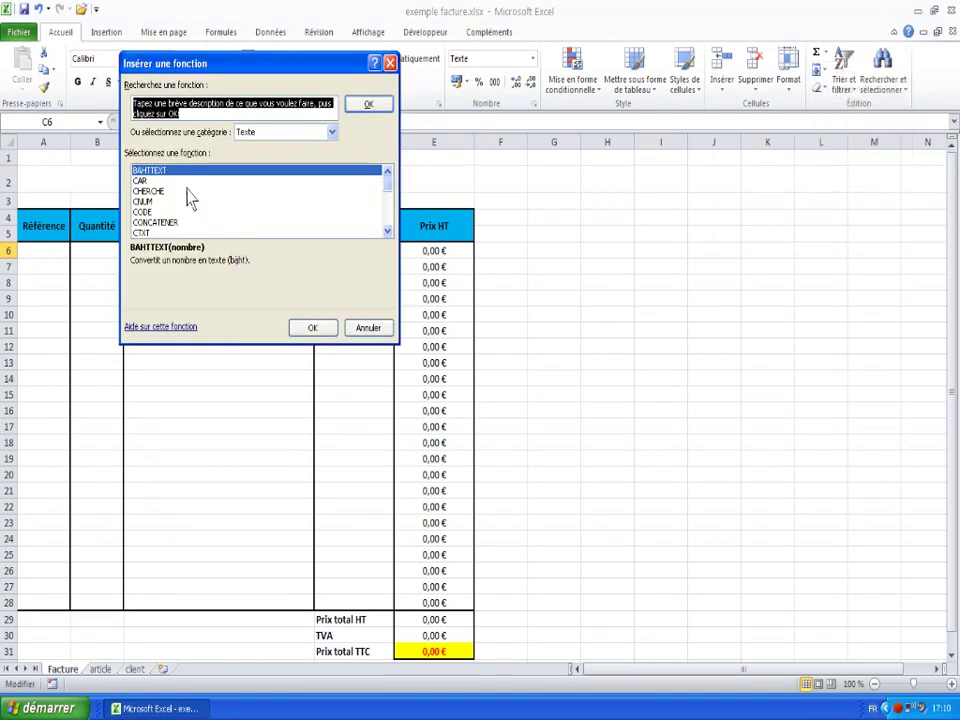
left_click(331, 131)
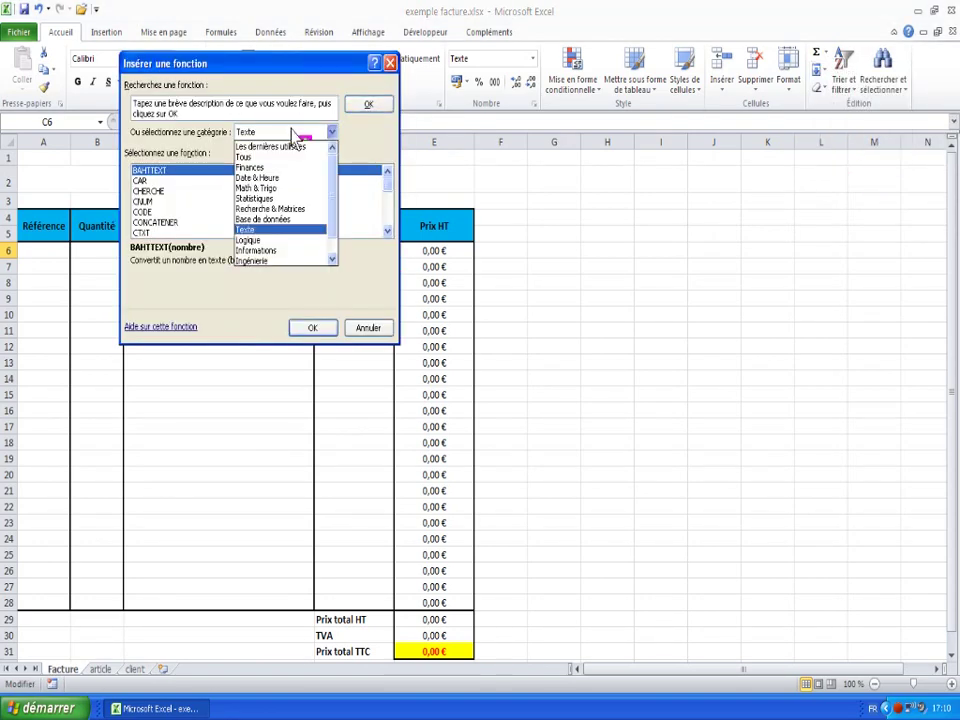
left_click(282, 212)
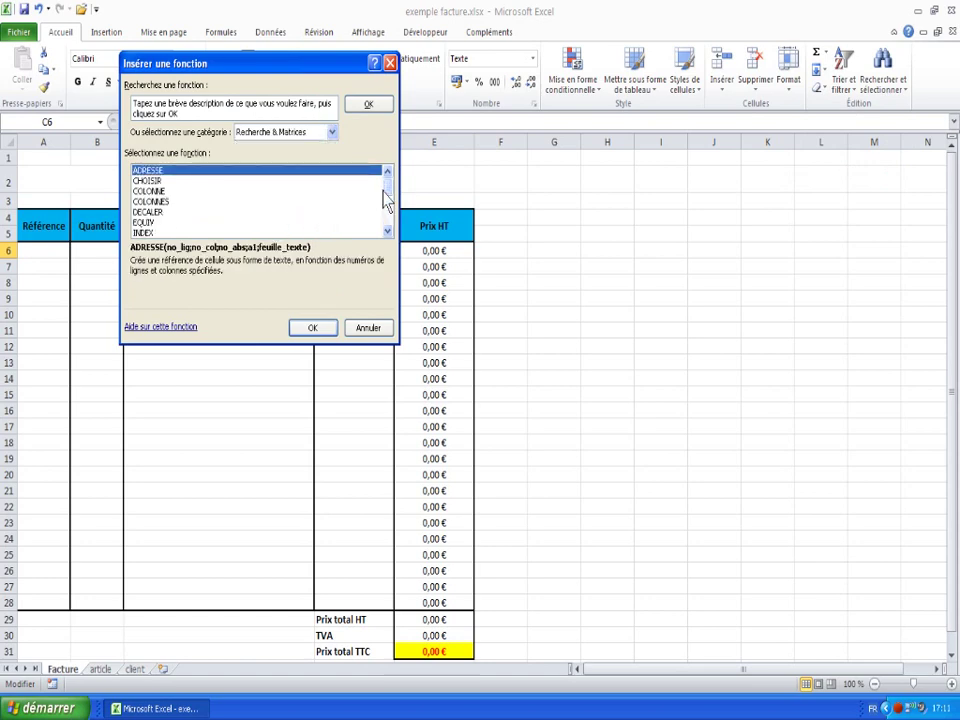
left_click_drag(390, 200, 394, 253)
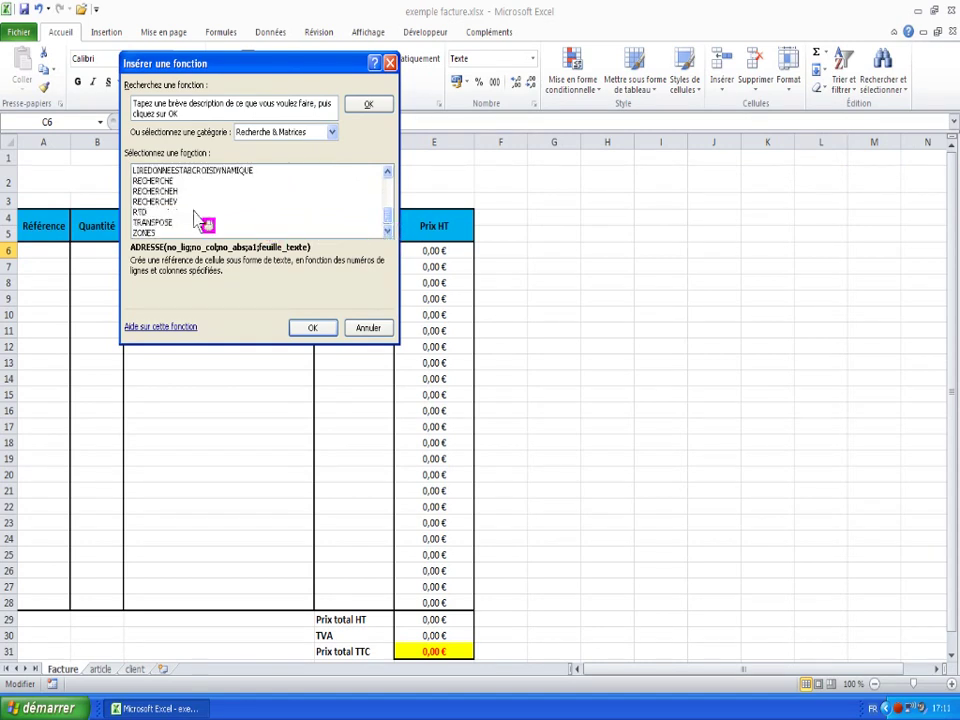
left_click(160, 201)
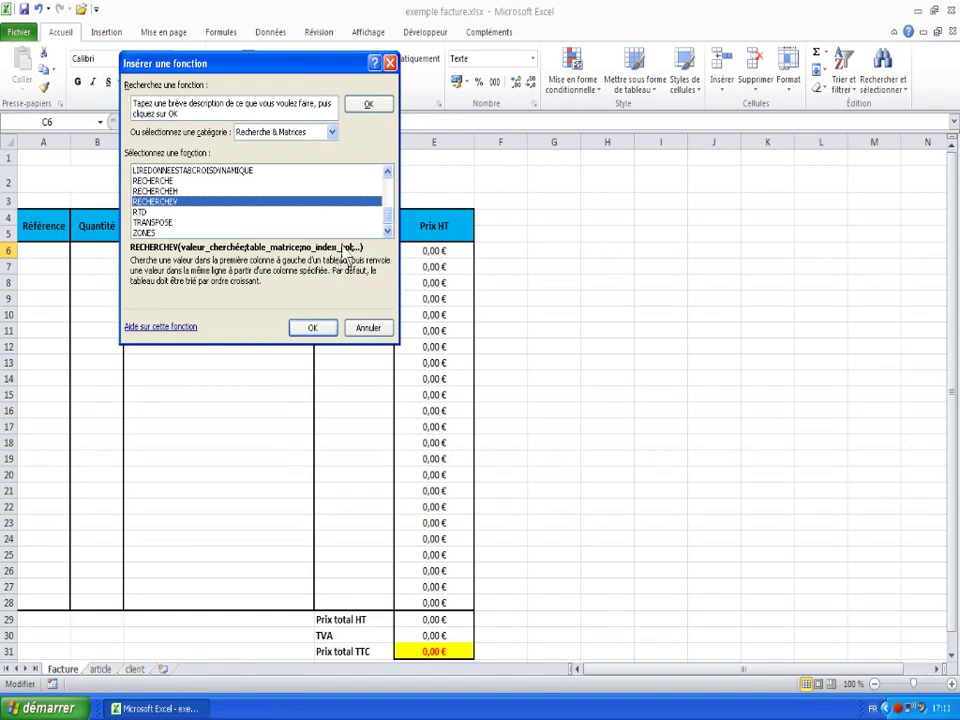
left_click(373, 335)
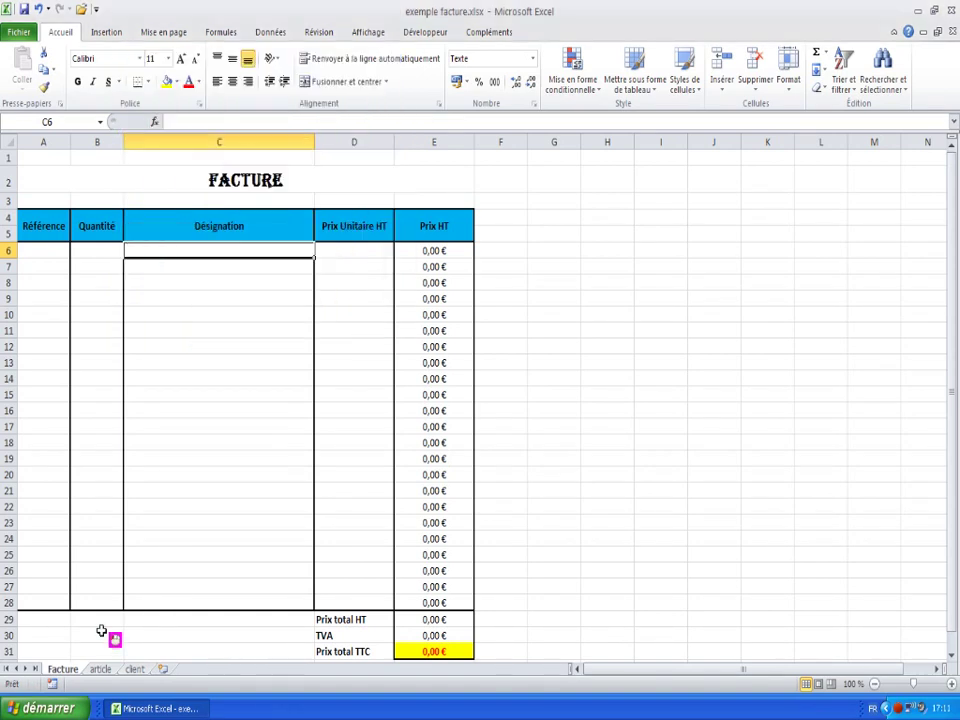
left_click(101, 669)
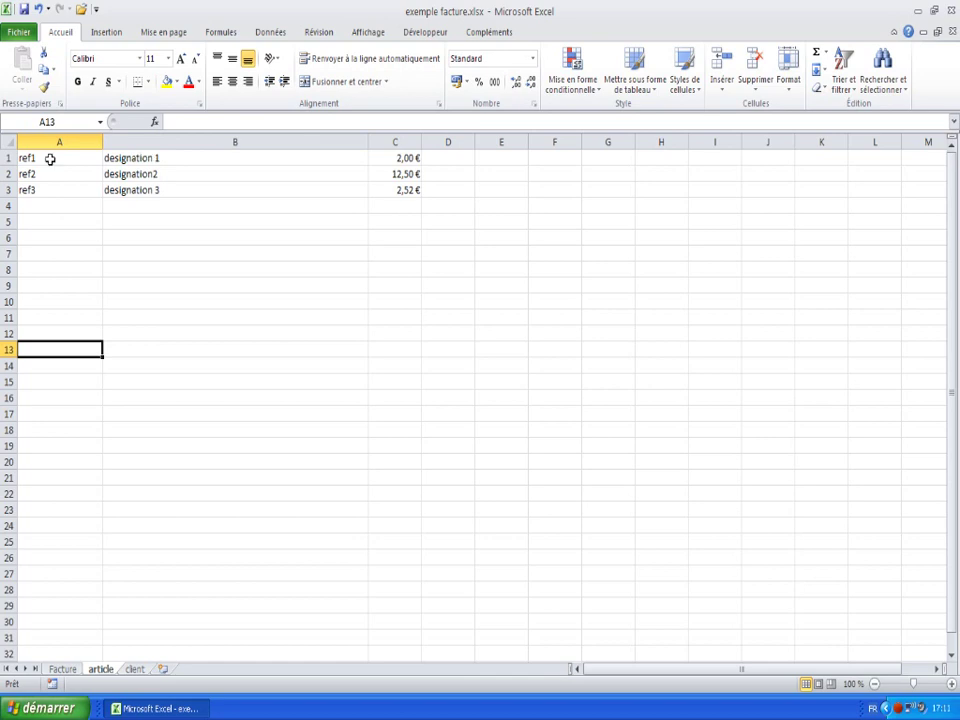
left_click(62, 669)
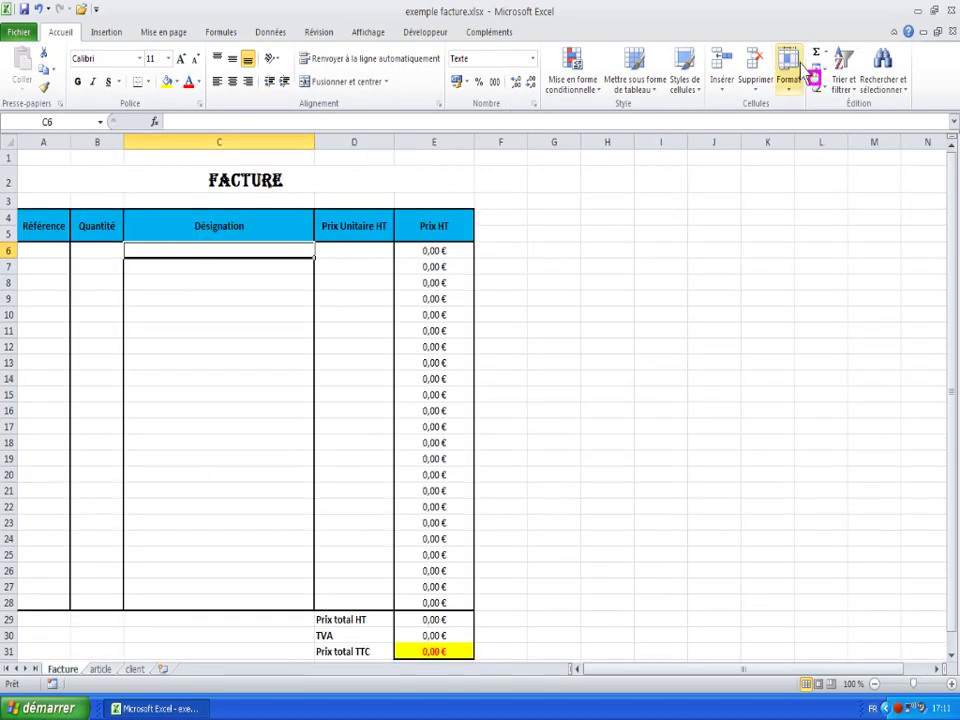
- Insert the RECHERCHEV function into C6 from the full function library
left_click(828, 53)
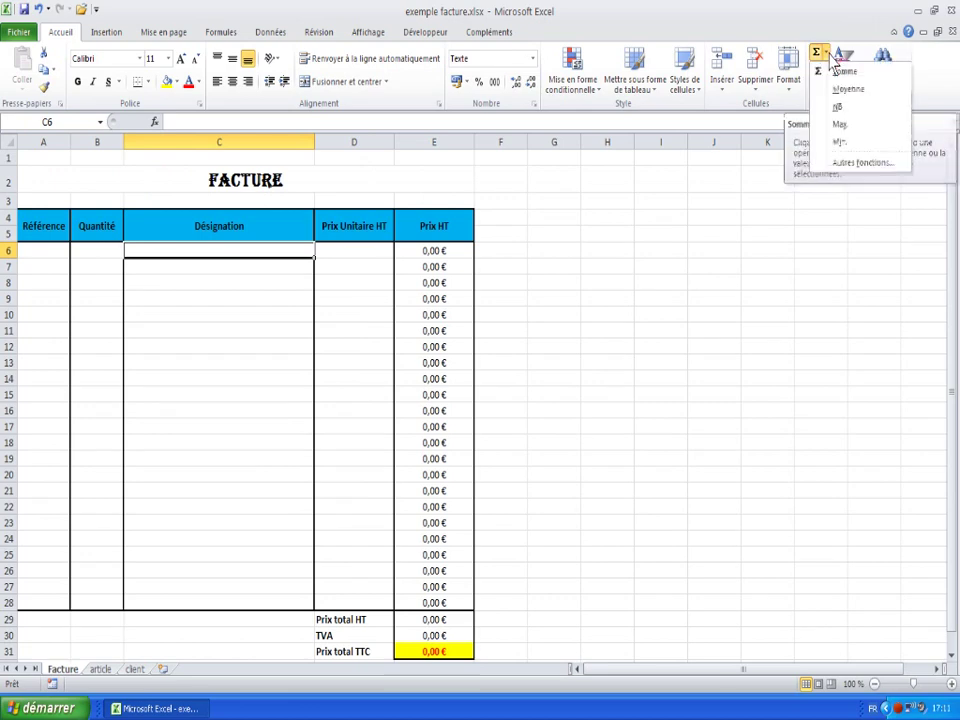
left_click(843, 162)
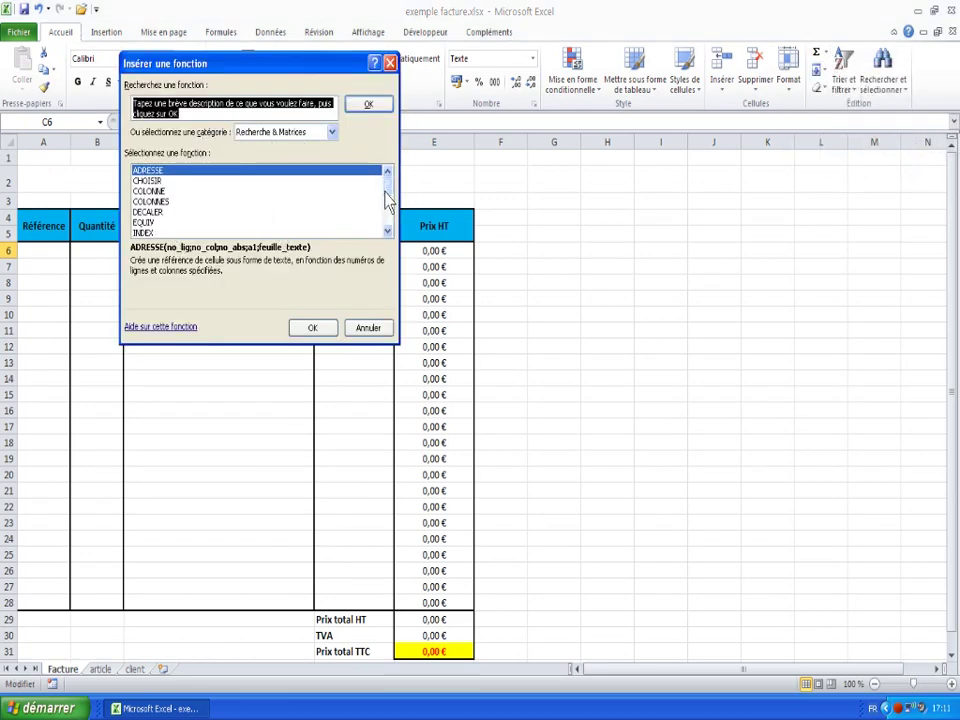
left_click_drag(386, 190, 385, 218)
left_click(186, 202)
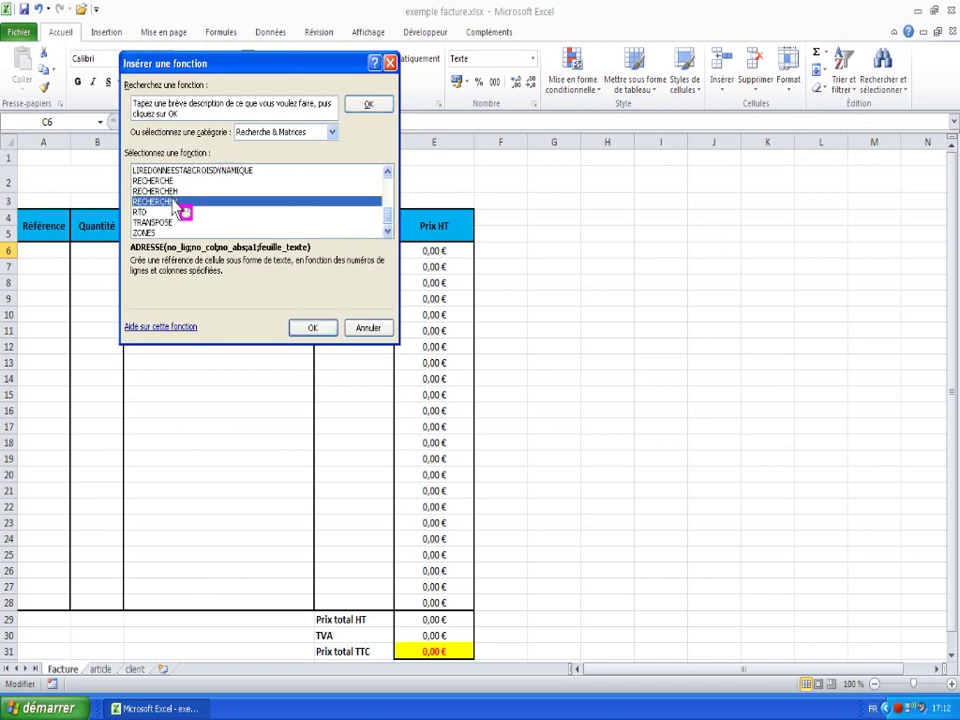
left_click(312, 329)
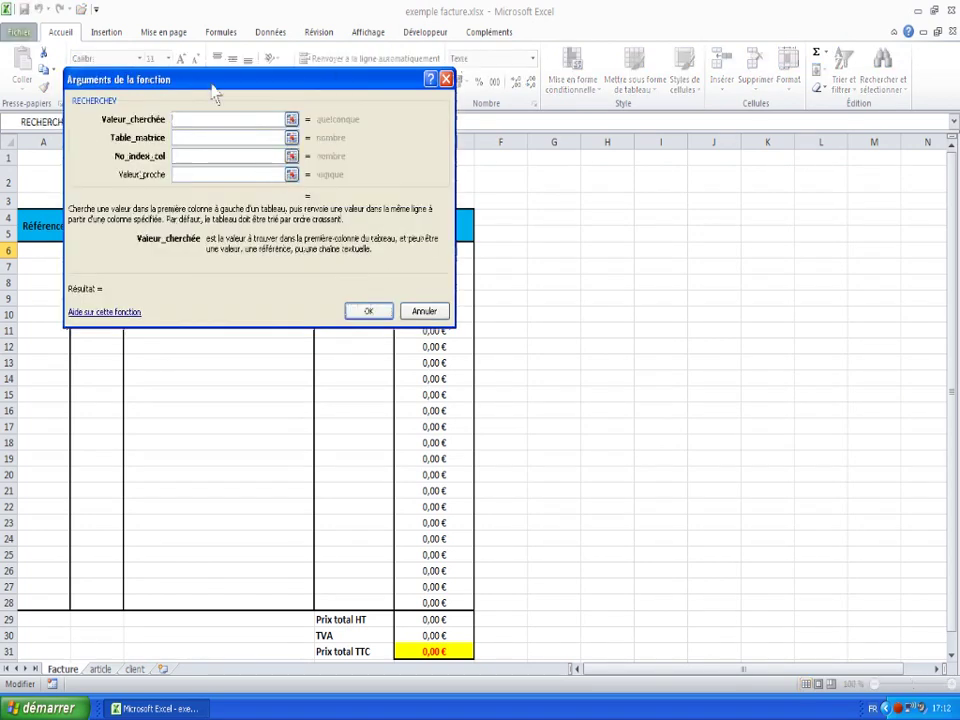
left_click_drag(216, 92, 468, 104)
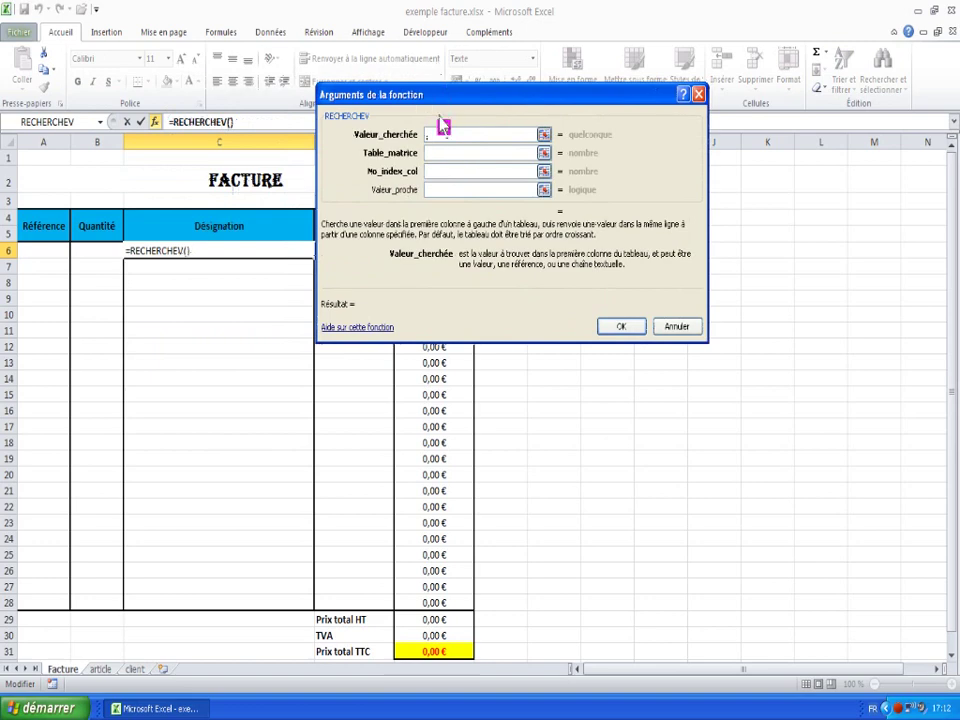
- Set RECHERCHEV's arguments to lookup value A6, table article!A1:C30 and column 2
left_click(31, 249)
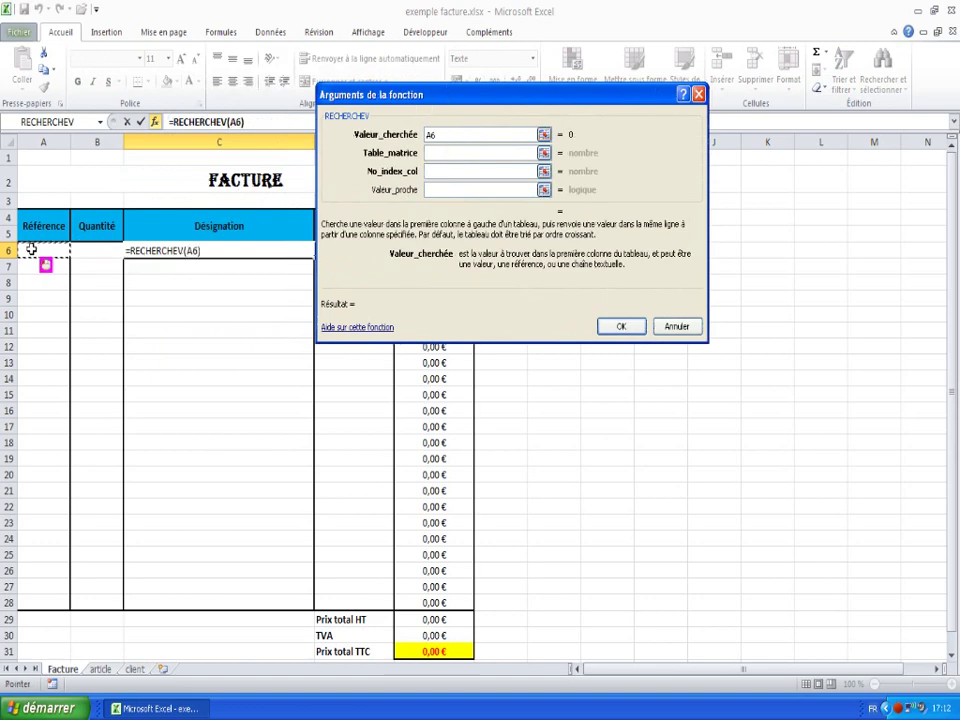
left_click(436, 154)
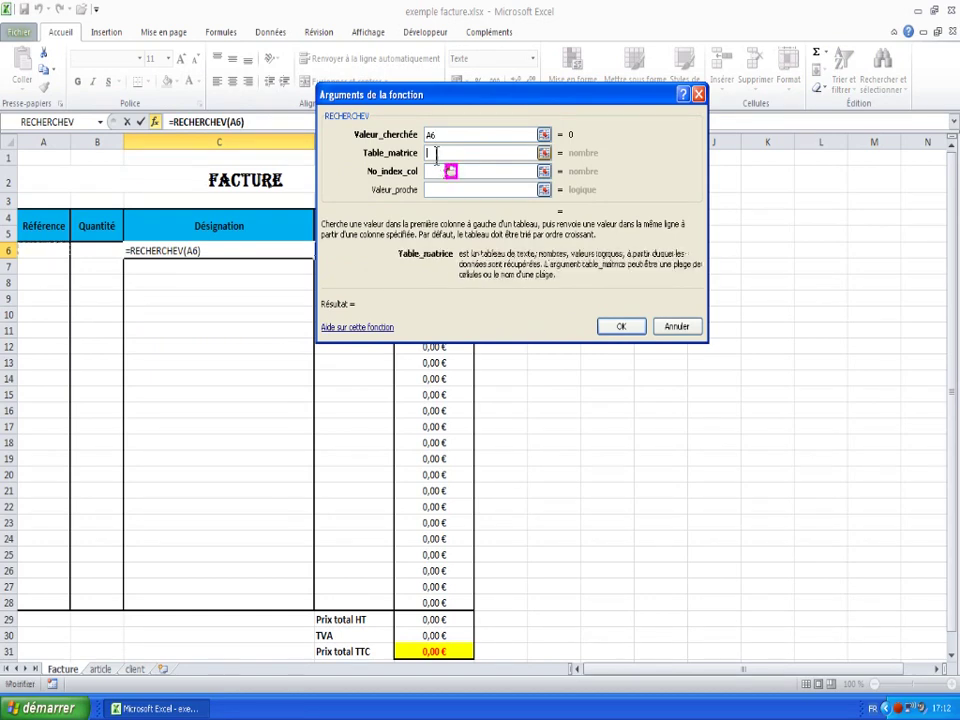
left_click(100, 669)
left_click_drag(39, 157, 408, 624)
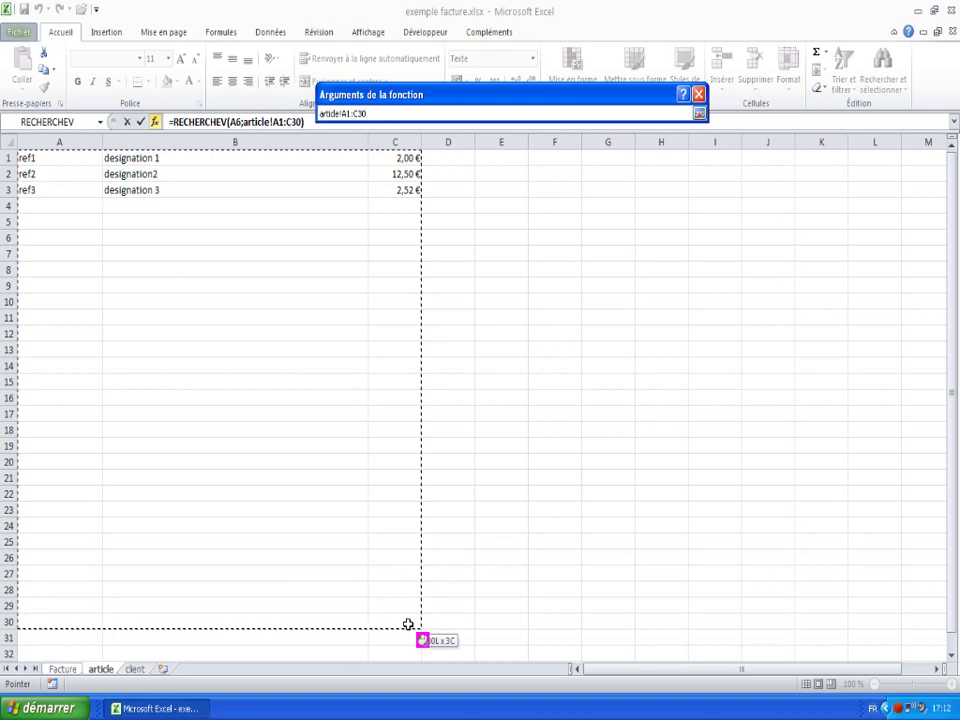
left_click_drag(408, 624, 409, 624)
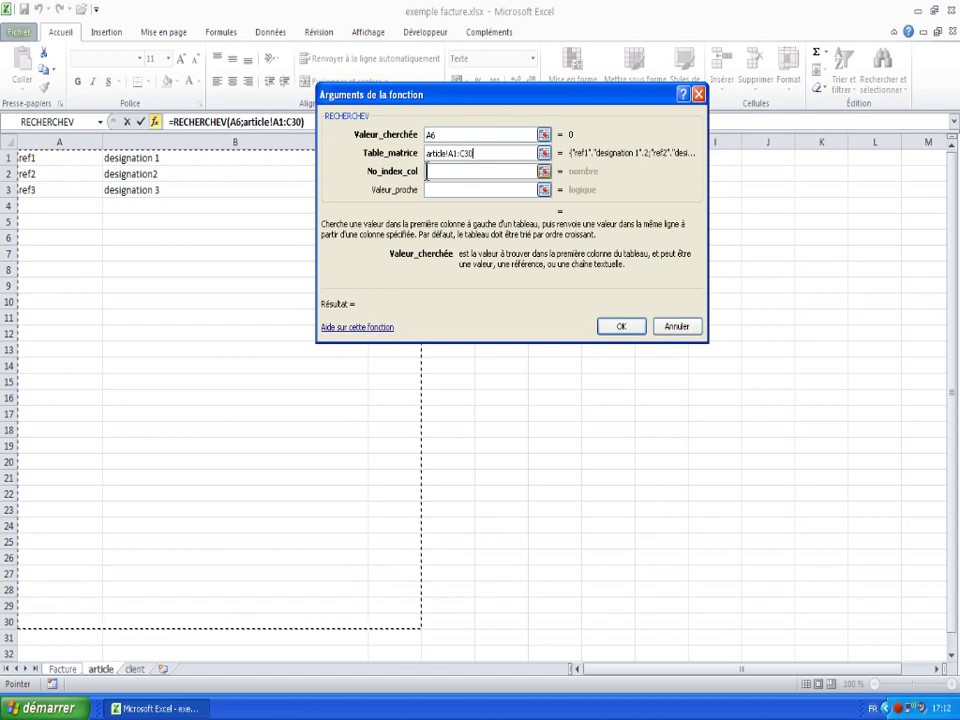
left_click(449, 174)
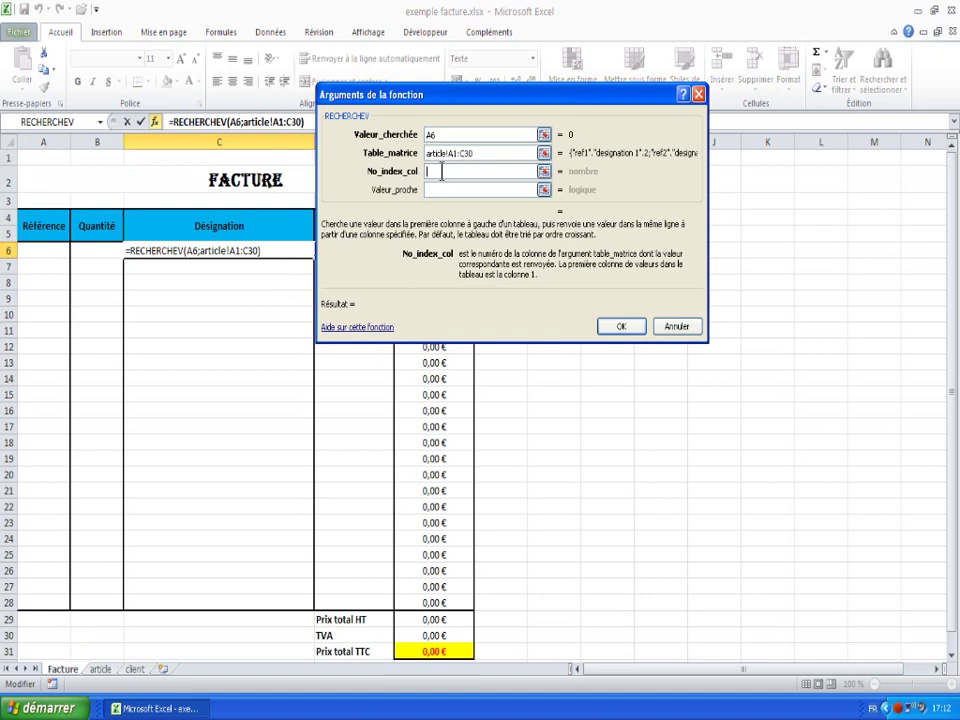
type("2")
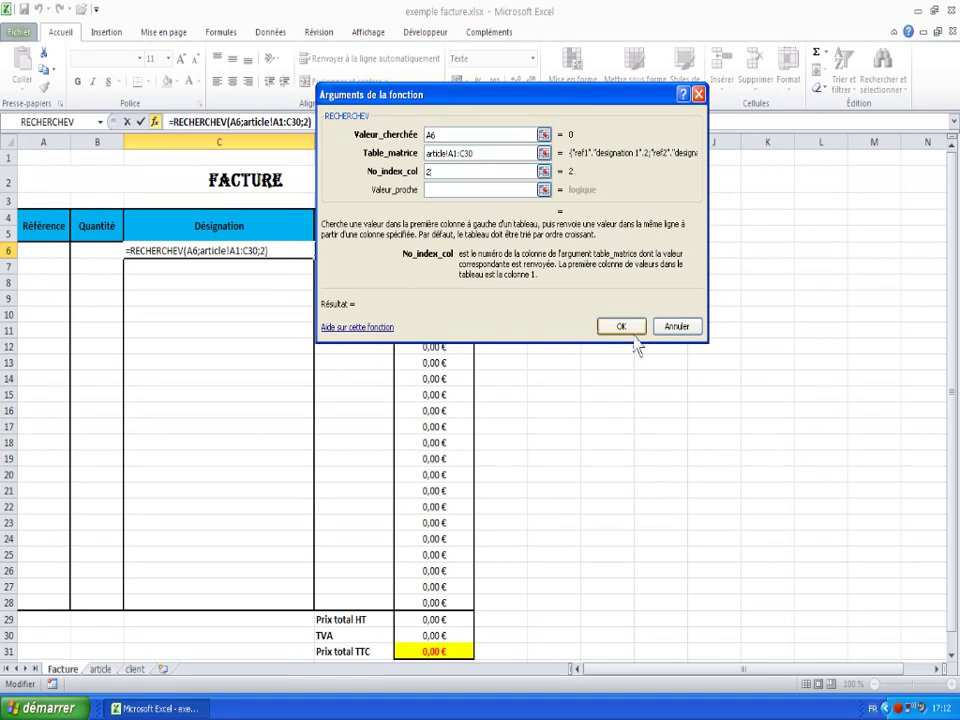
left_click(627, 330)
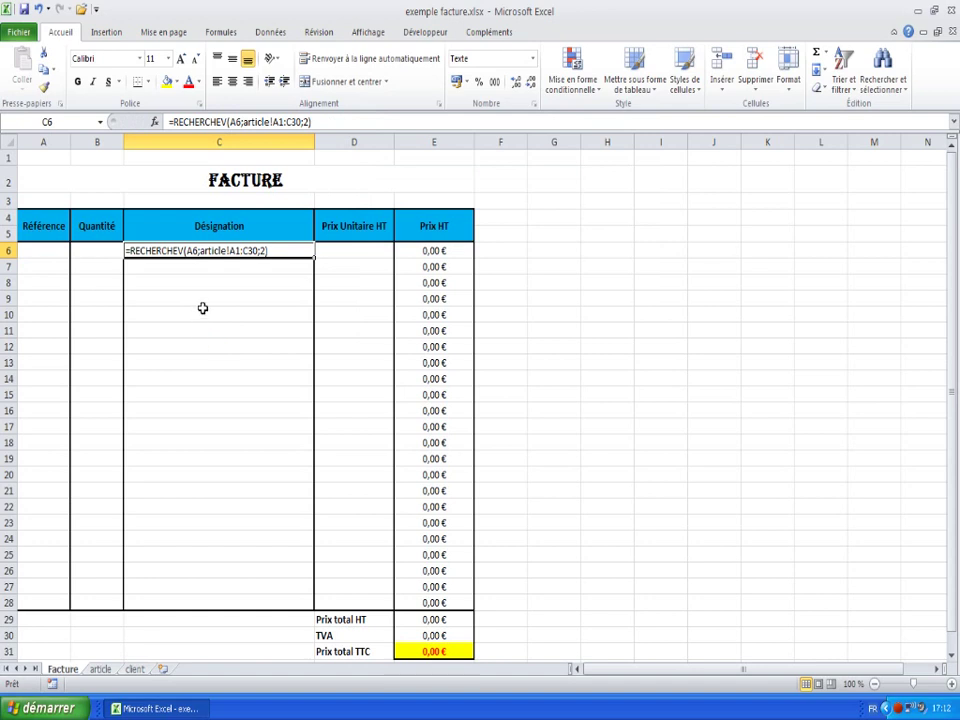
- Delete the RECHERCHEV formula text from Facture cell C6
left_click(199, 312)
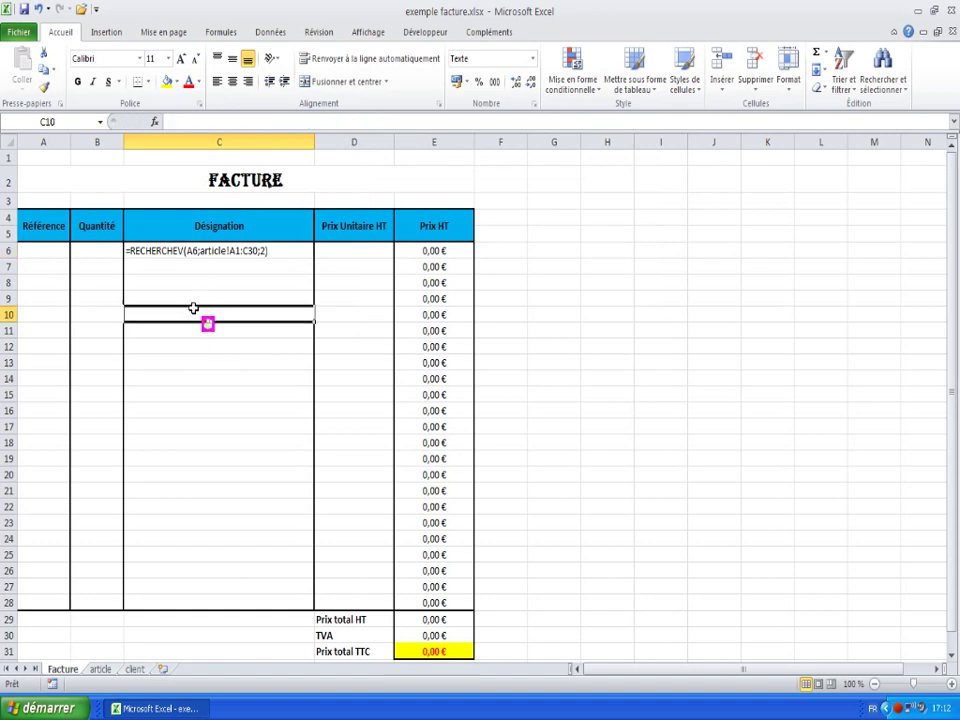
left_click(150, 251)
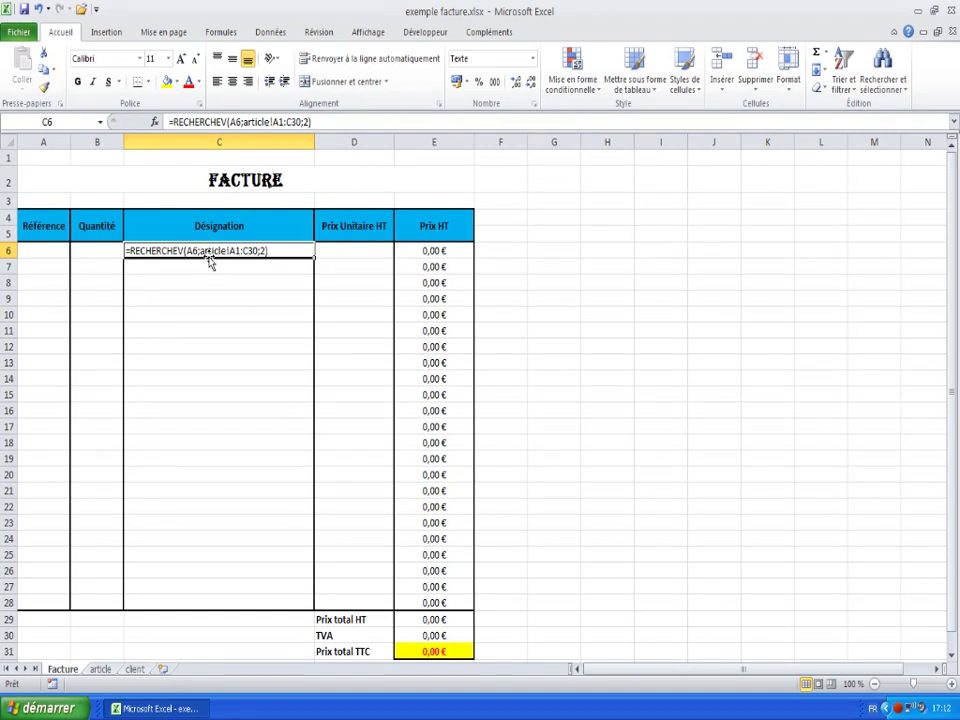
key("Delete")
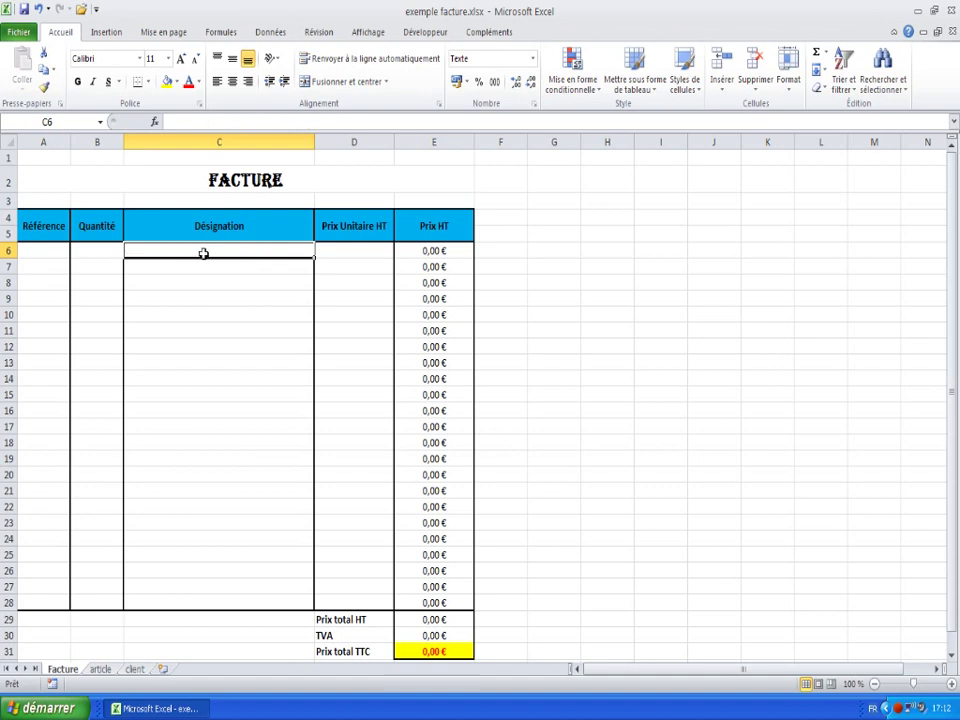
left_click_drag(203, 253, 197, 601)
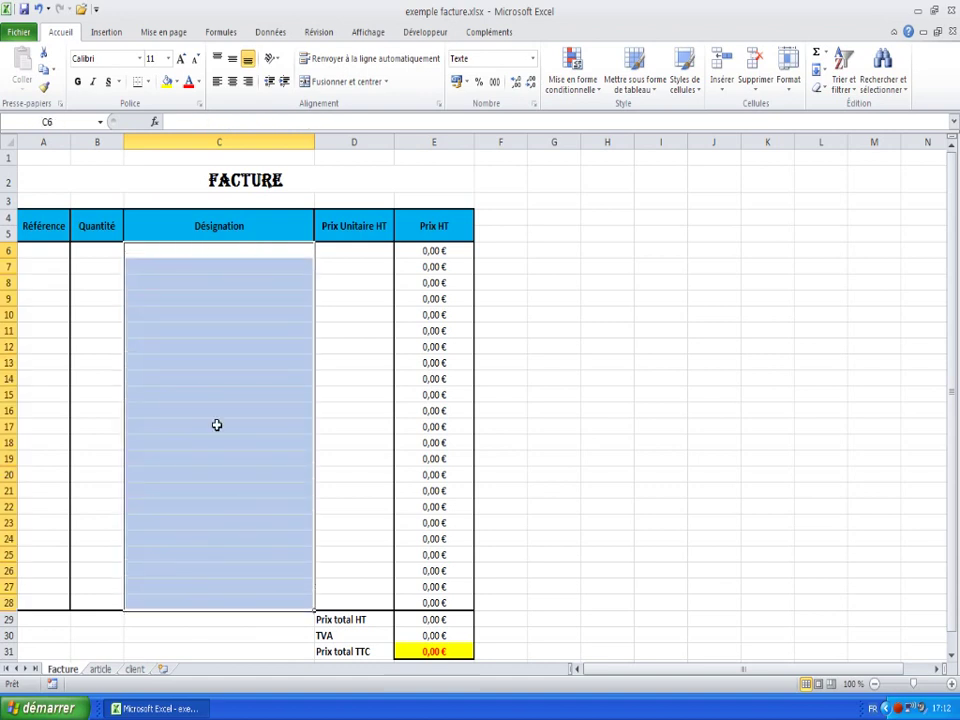
- Change Désignation cells C6:C28 from Texte to the Standard number format
right_click(216, 425)
left_click(263, 360)
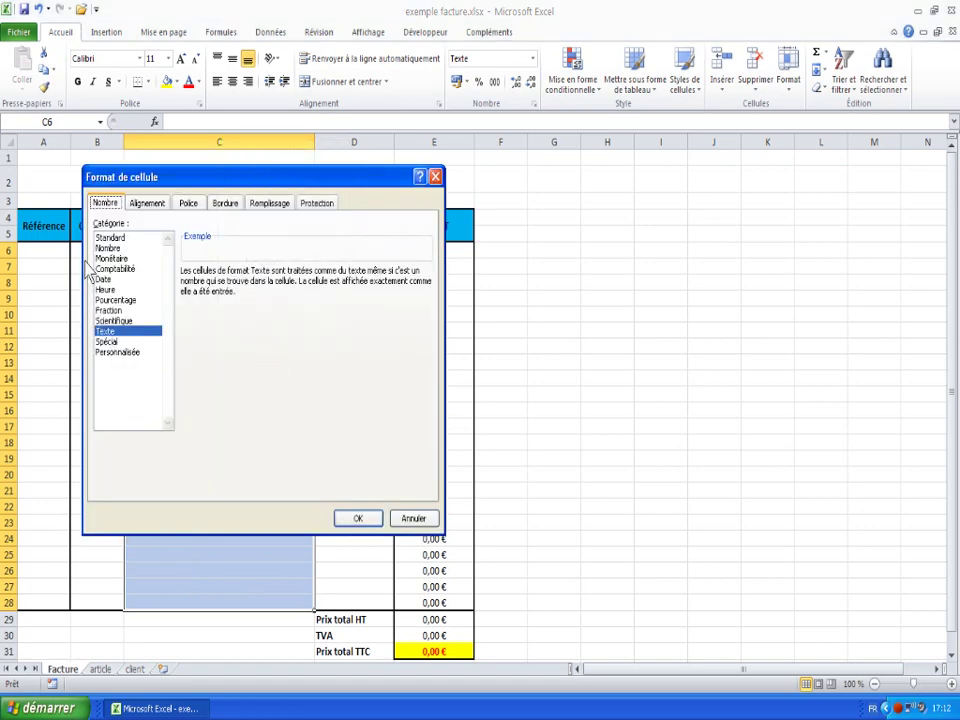
left_click(110, 238)
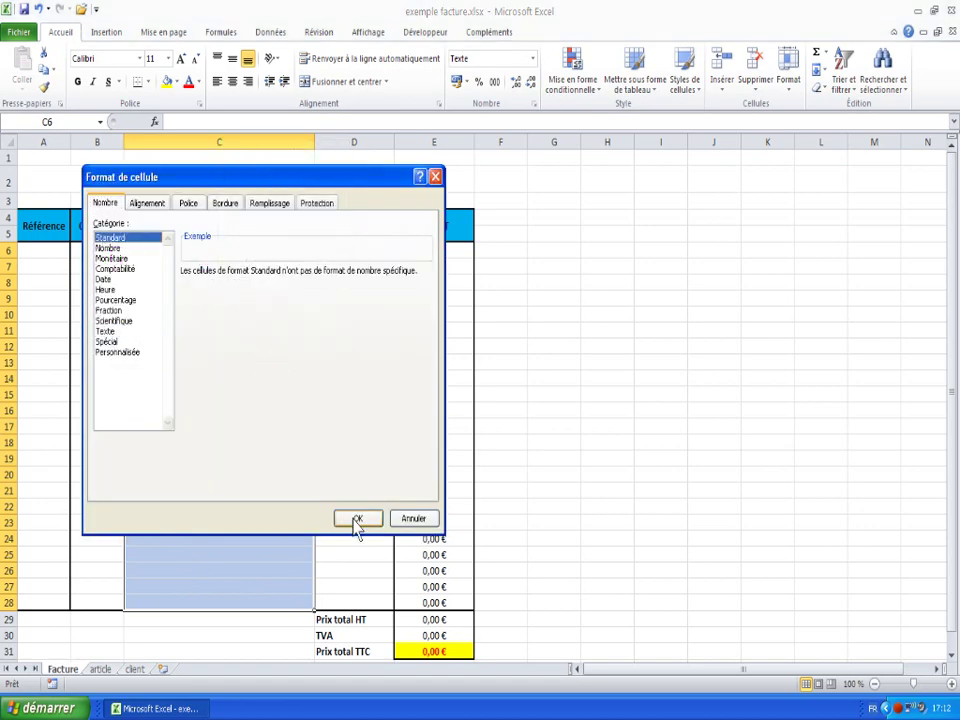
left_click(357, 519)
left_click(175, 254)
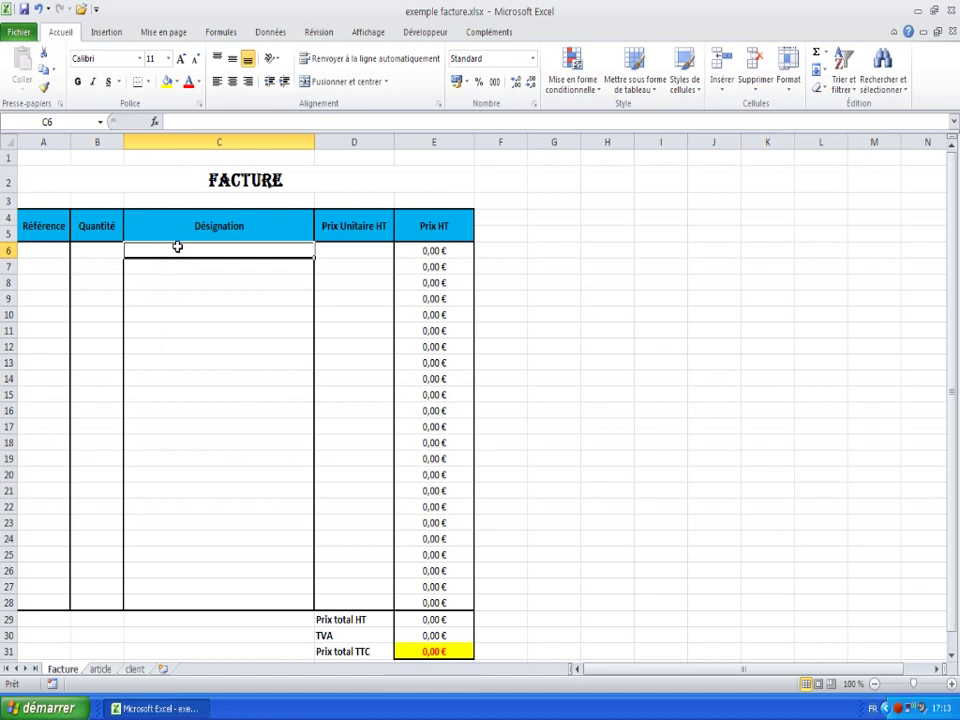
- Insert RECHERCHEV into C6 through AutoSum's Autres fonctions list
left_click(827, 58)
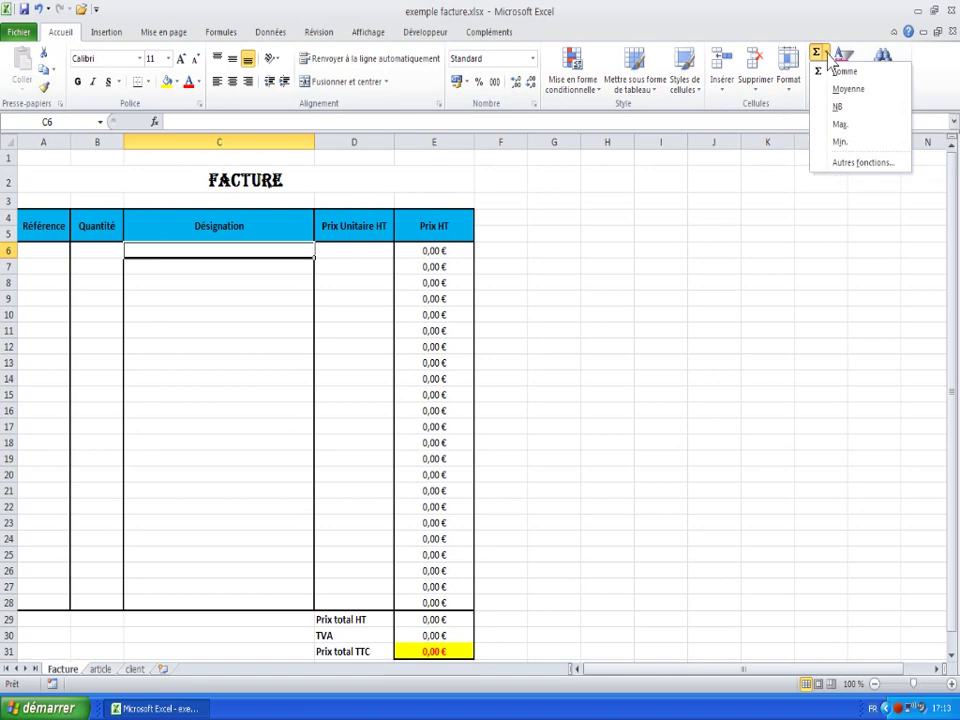
left_click(862, 163)
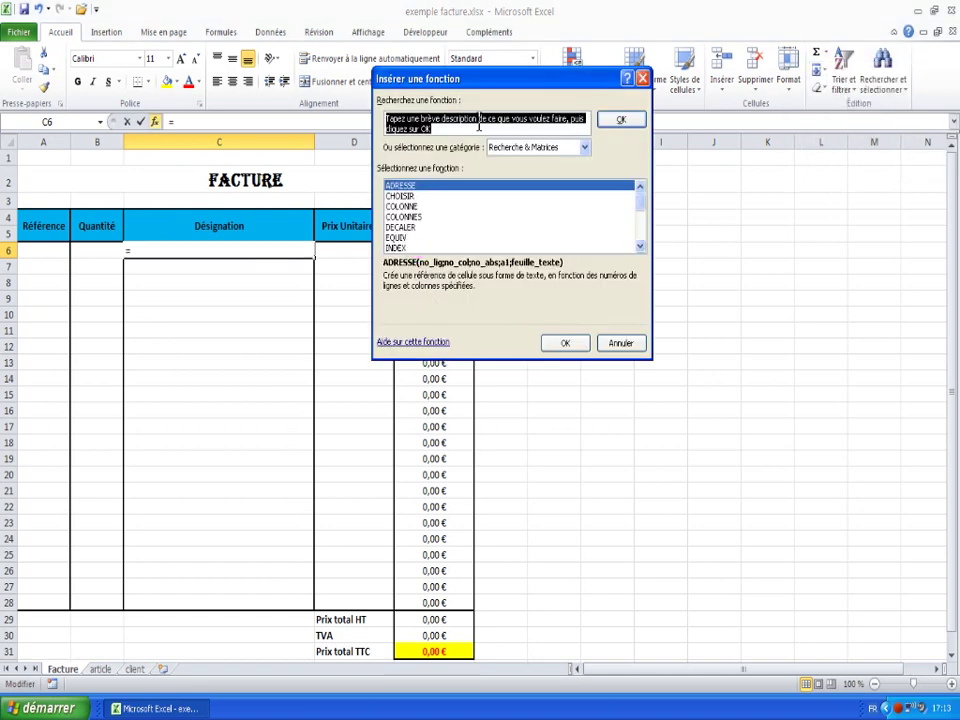
scroll(645, 250, "down", 4)
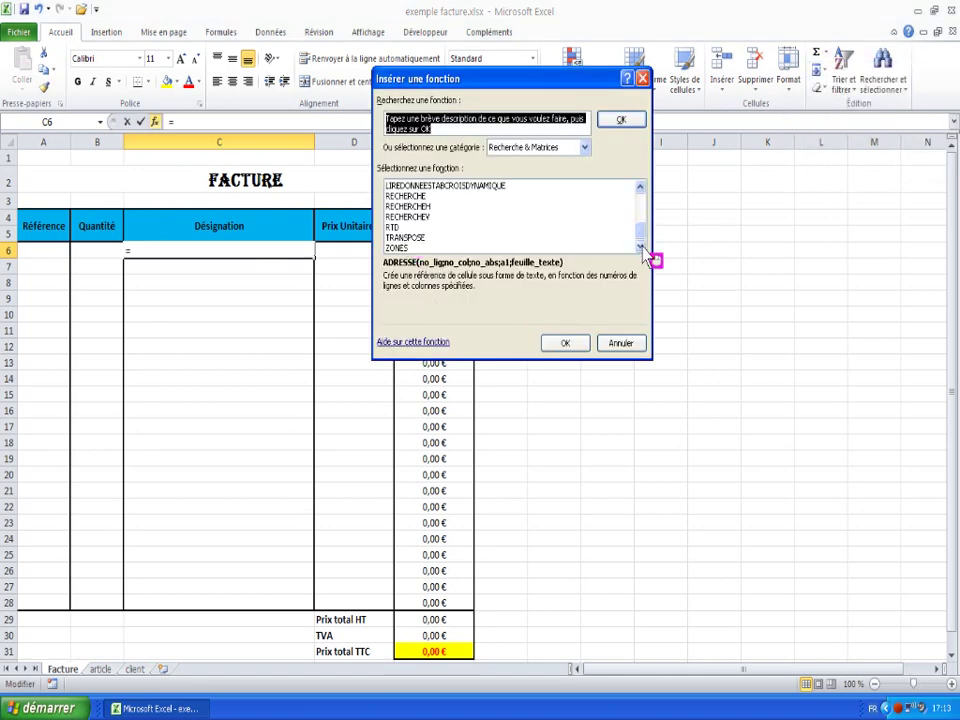
left_click(440, 216)
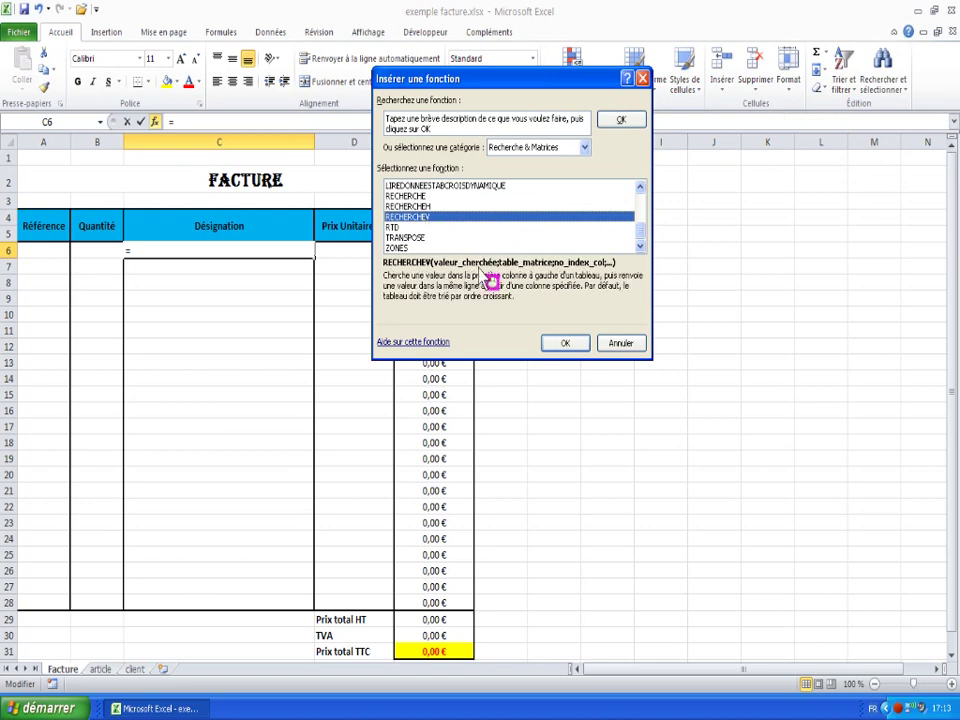
left_click(566, 344)
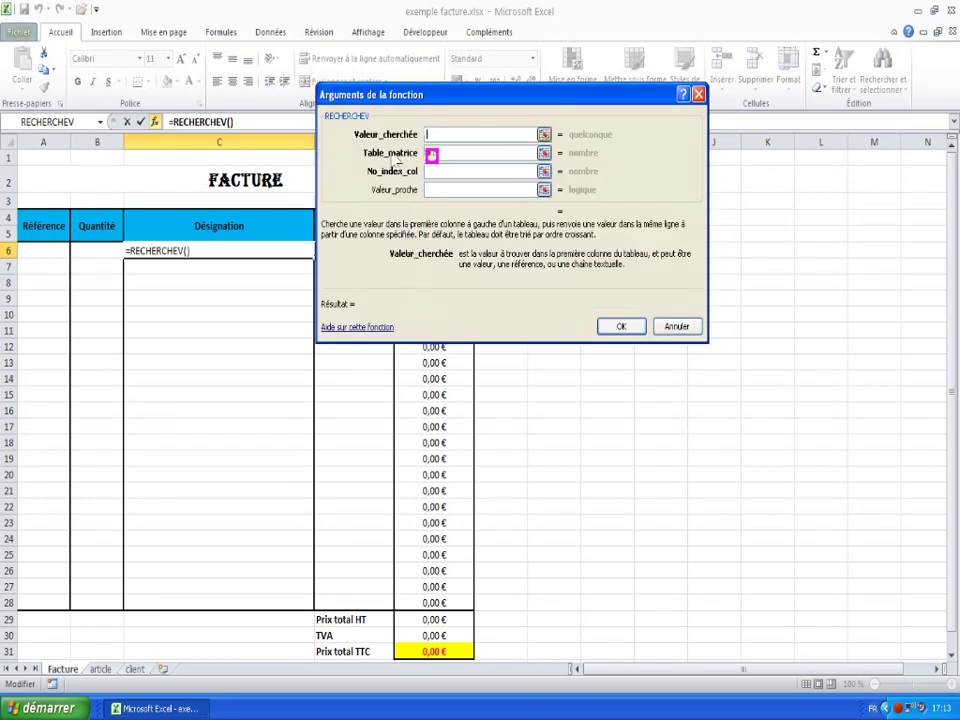
- Give the lookup arguments A6, article!A1:C30 and column 2, so C6 shows #N/A
left_click(43, 250)
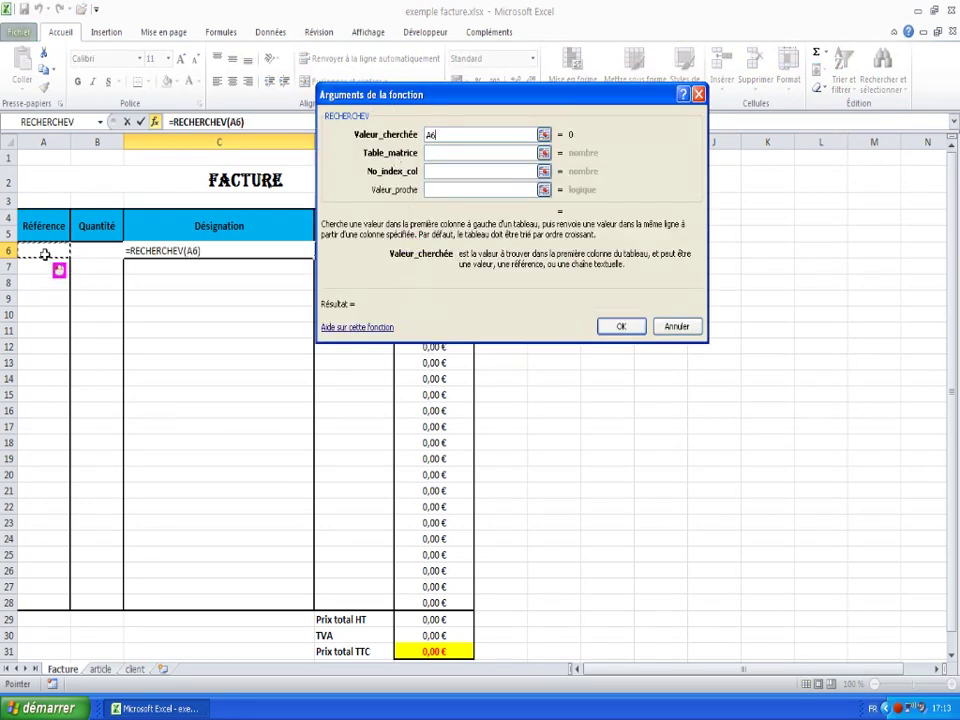
left_click(437, 153)
left_click(100, 668)
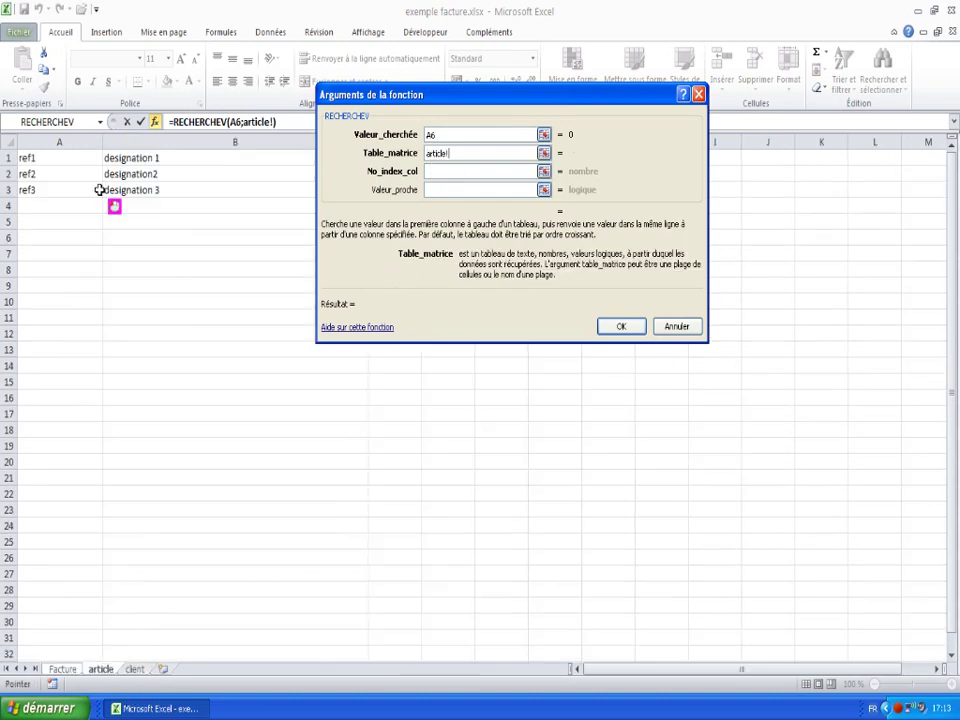
left_click_drag(47, 162, 394, 620)
left_click(452, 172)
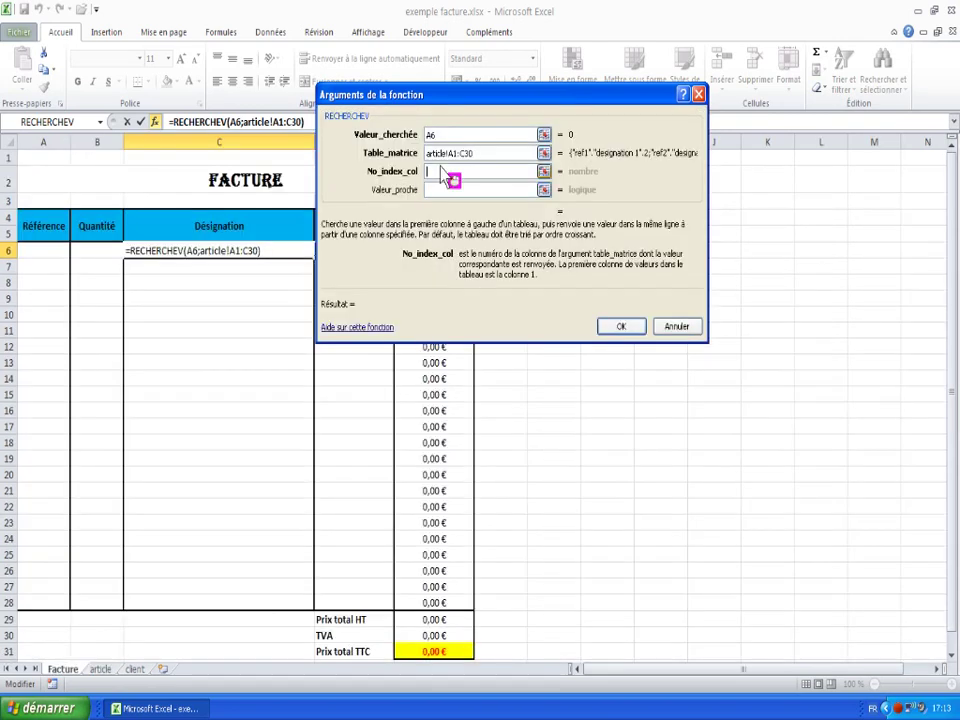
type("2")
key("Return")
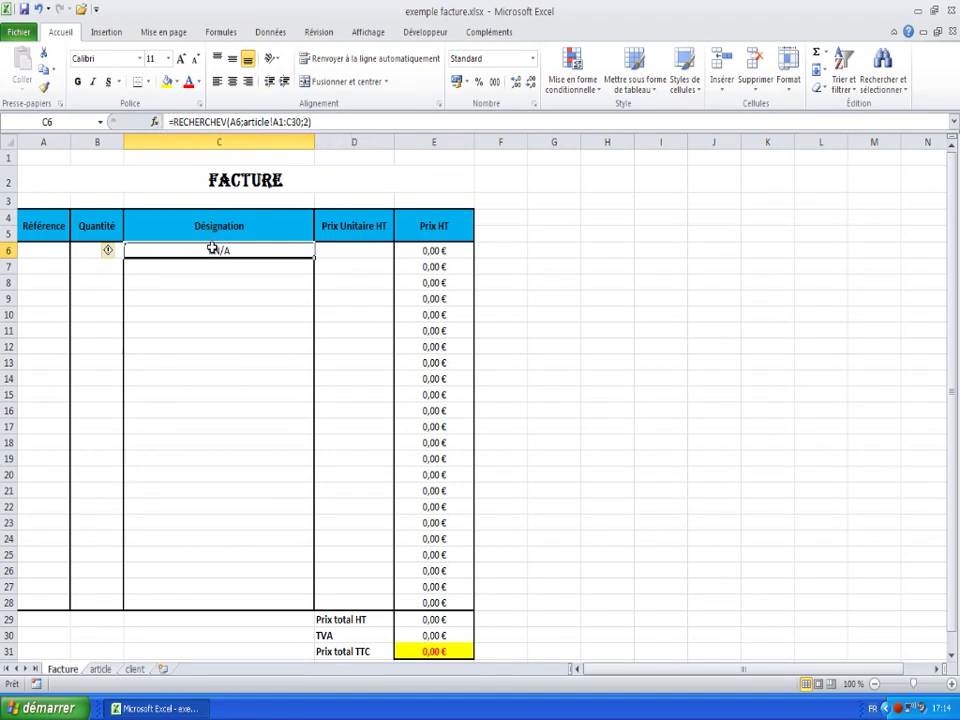
- For cell H6, open the full function chooser from the AutoSum list
left_click(611, 251)
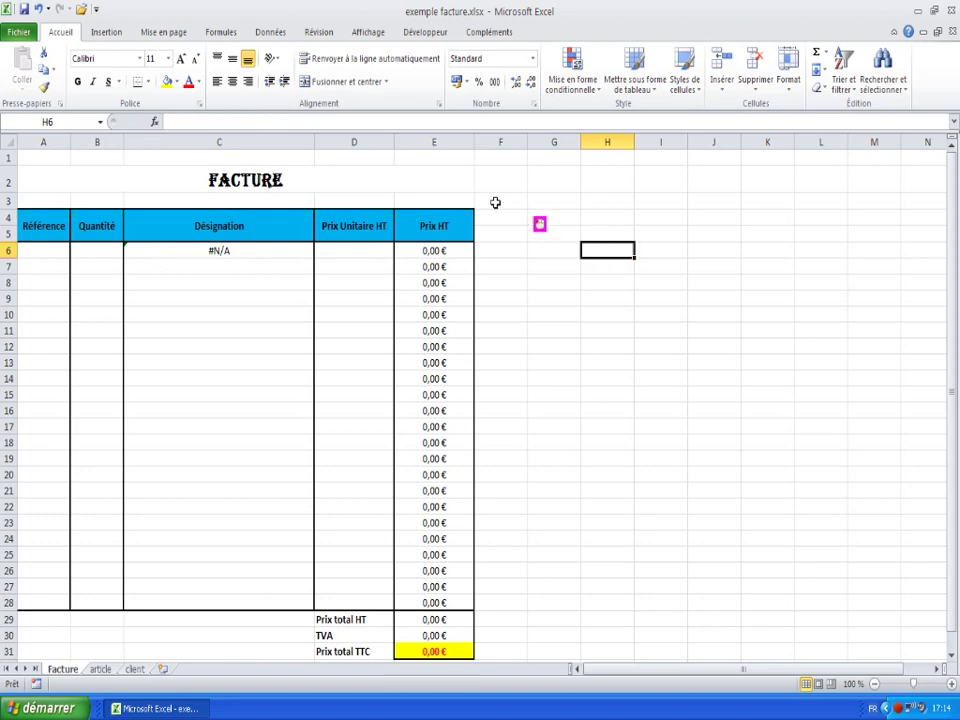
left_click(830, 60)
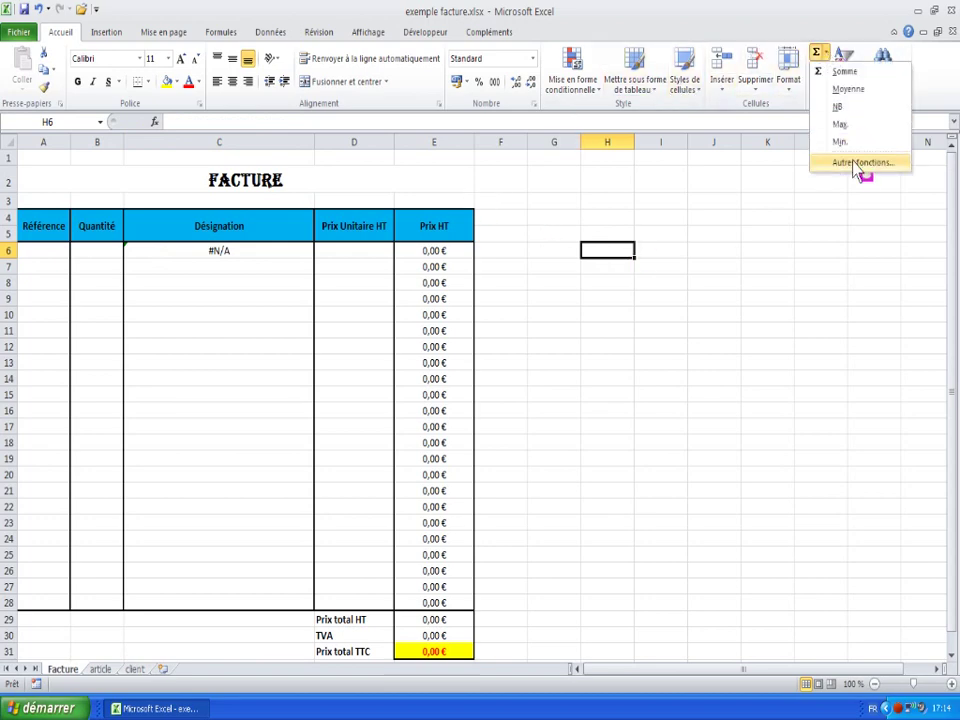
left_click(862, 162)
left_click(426, 228)
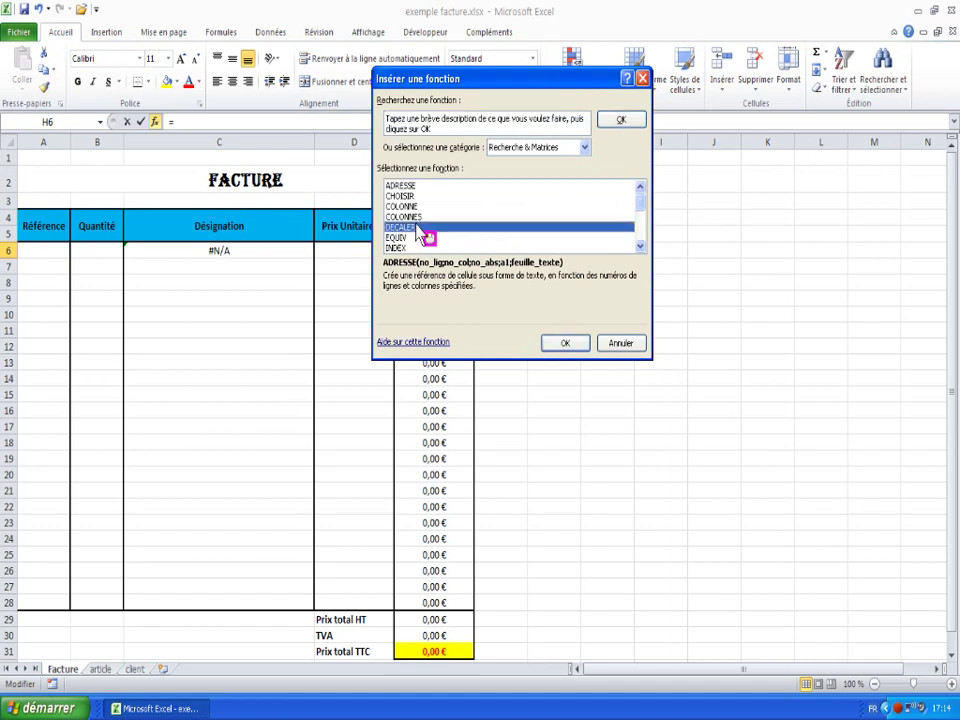
- Set the category to Tous, pick the SI function and confirm to set its arguments
left_click(584, 148)
left_click(510, 174)
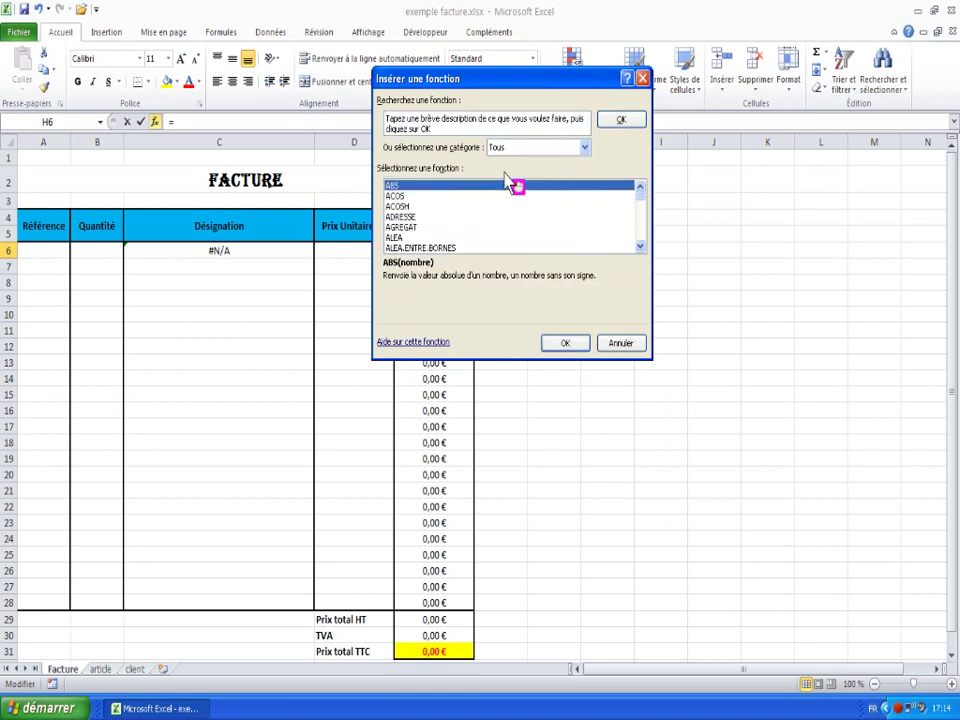
key("s")
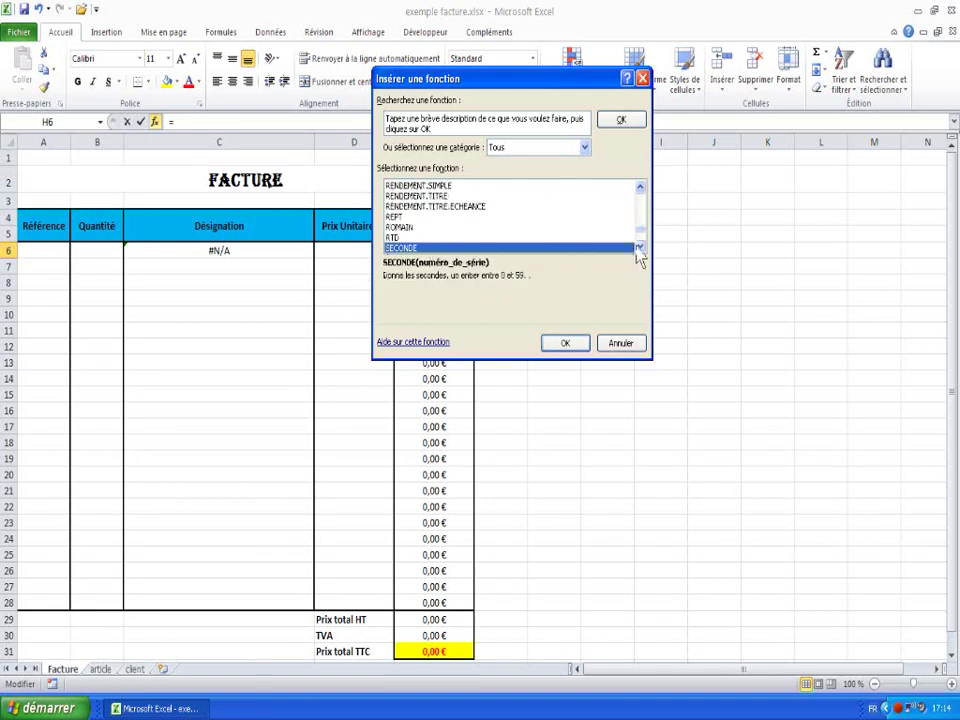
left_click(638, 248)
left_click(638, 248)
left_click(638, 248)
left_click(638, 248)
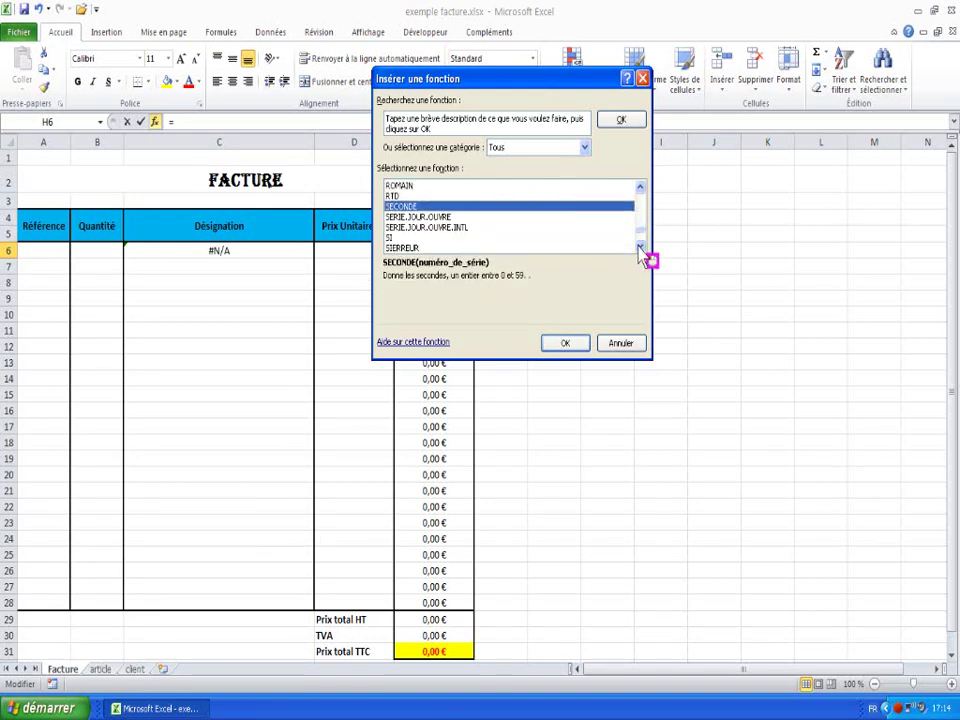
left_click(393, 238)
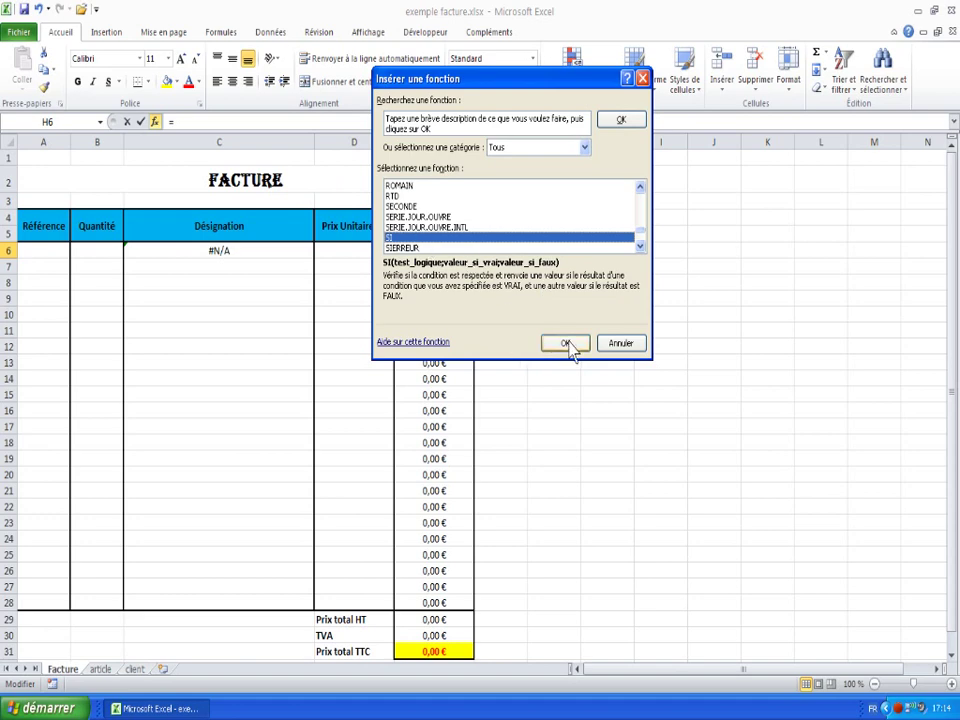
left_click(566, 343)
- Give SI the condition A6="", true value "" and false value xxxxx, and confirm
left_click_drag(468, 101, 563, 119)
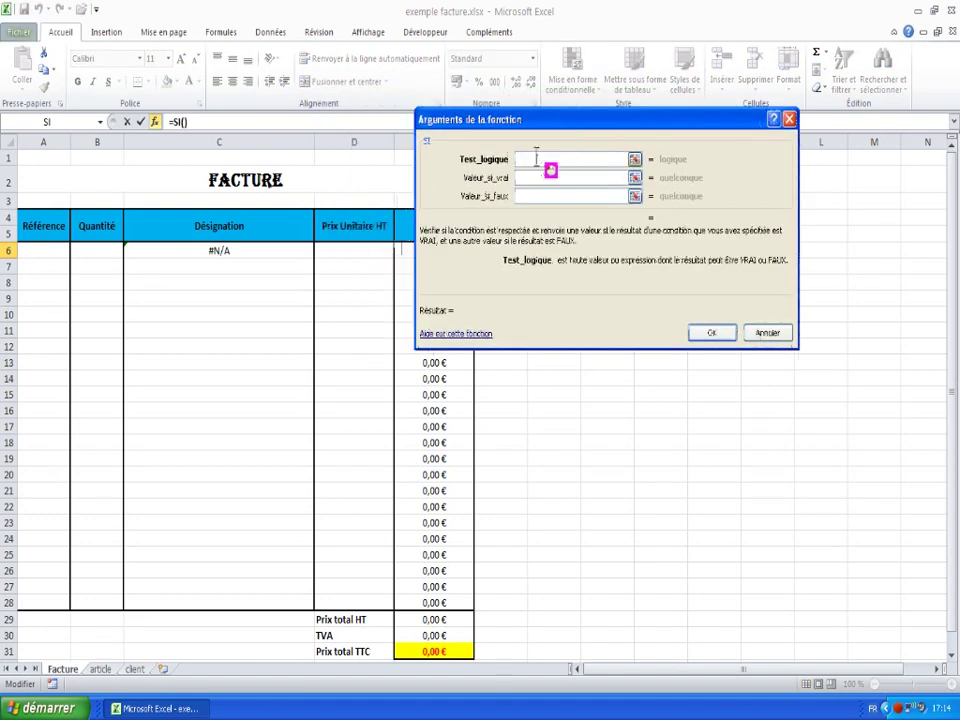
left_click(42, 251)
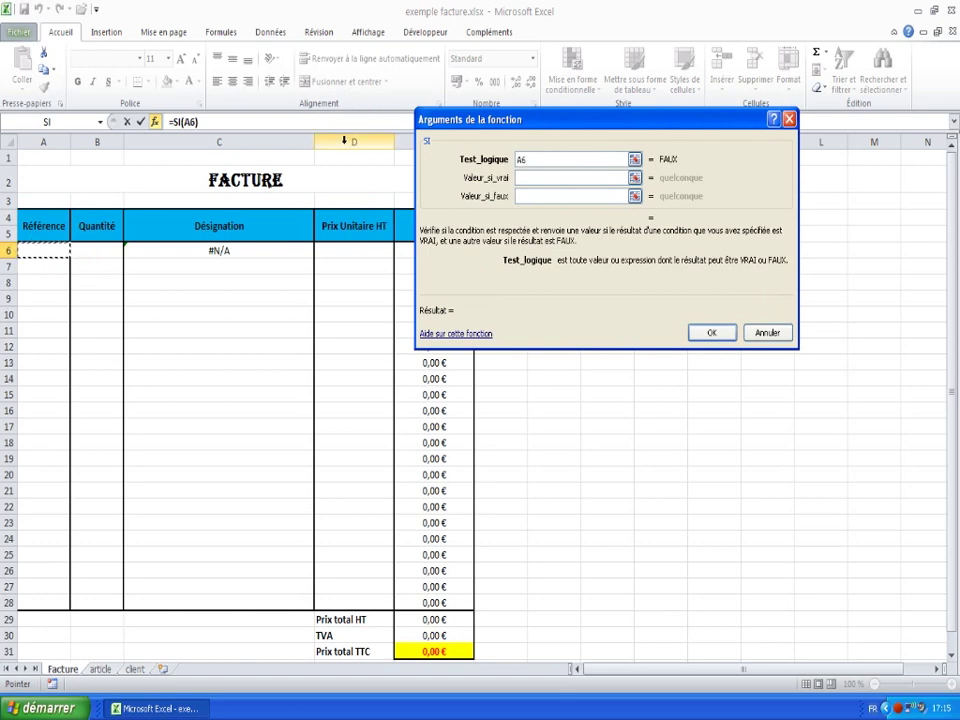
type("=")
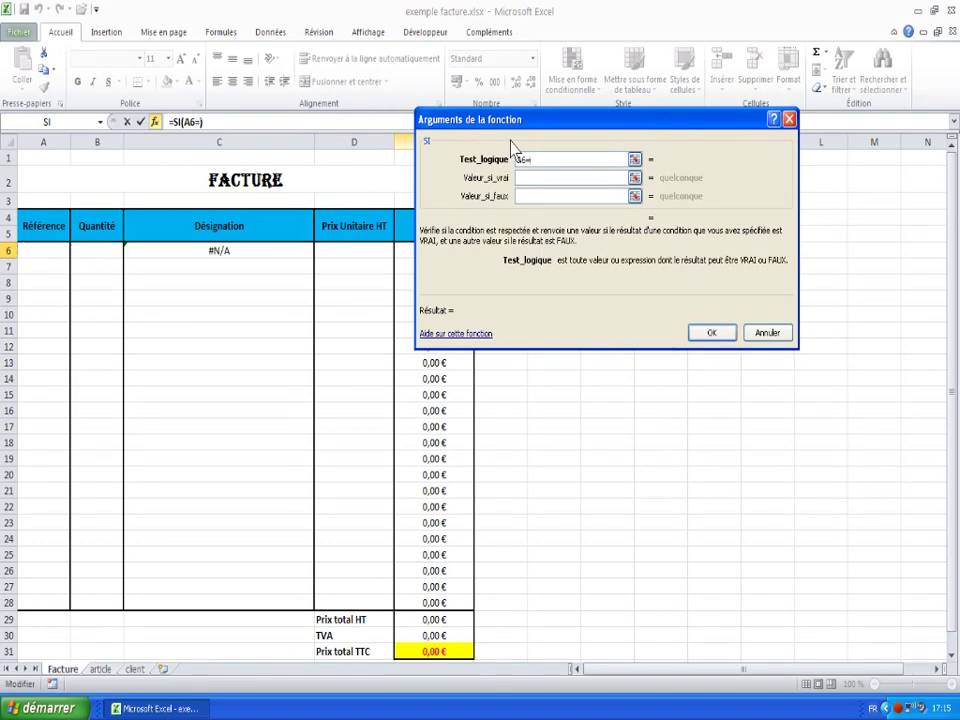
type("\"\"")
left_click(533, 180)
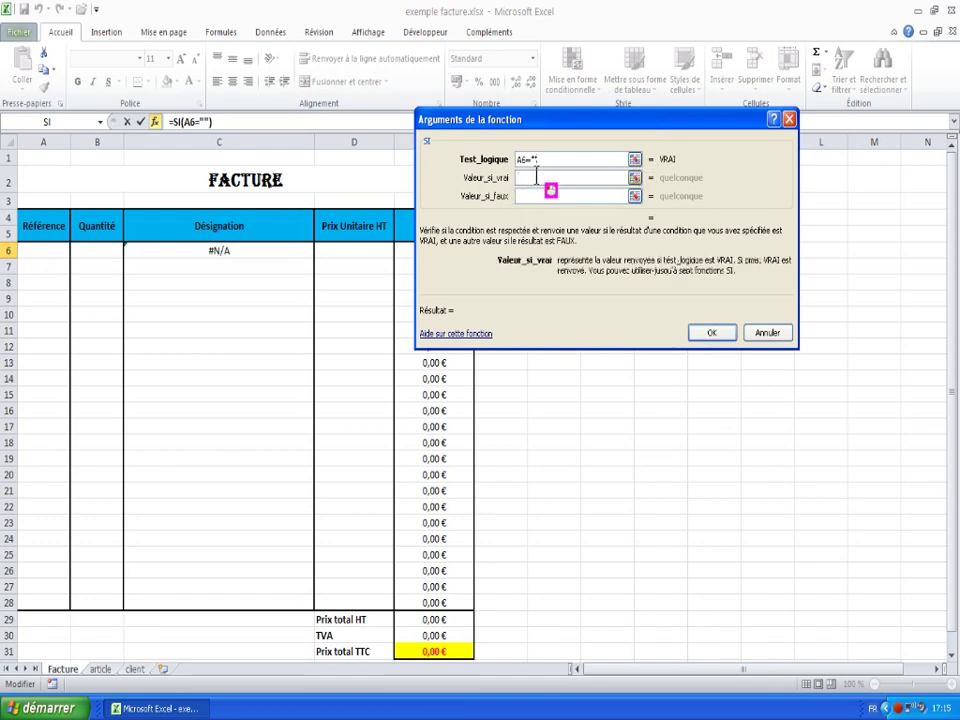
type("\"\"")
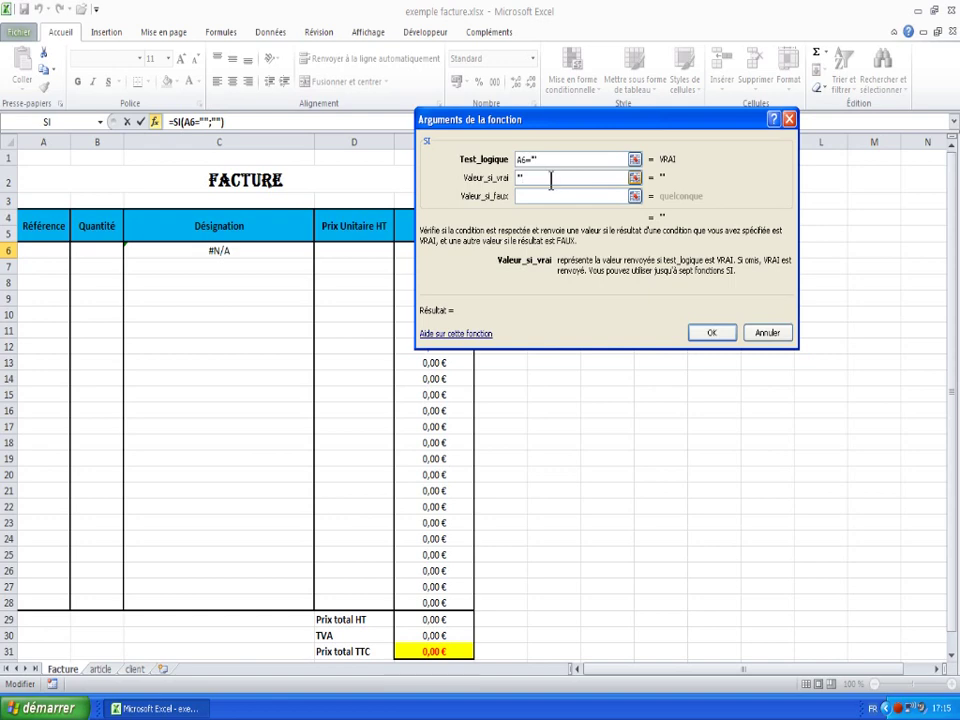
left_click(542, 196)
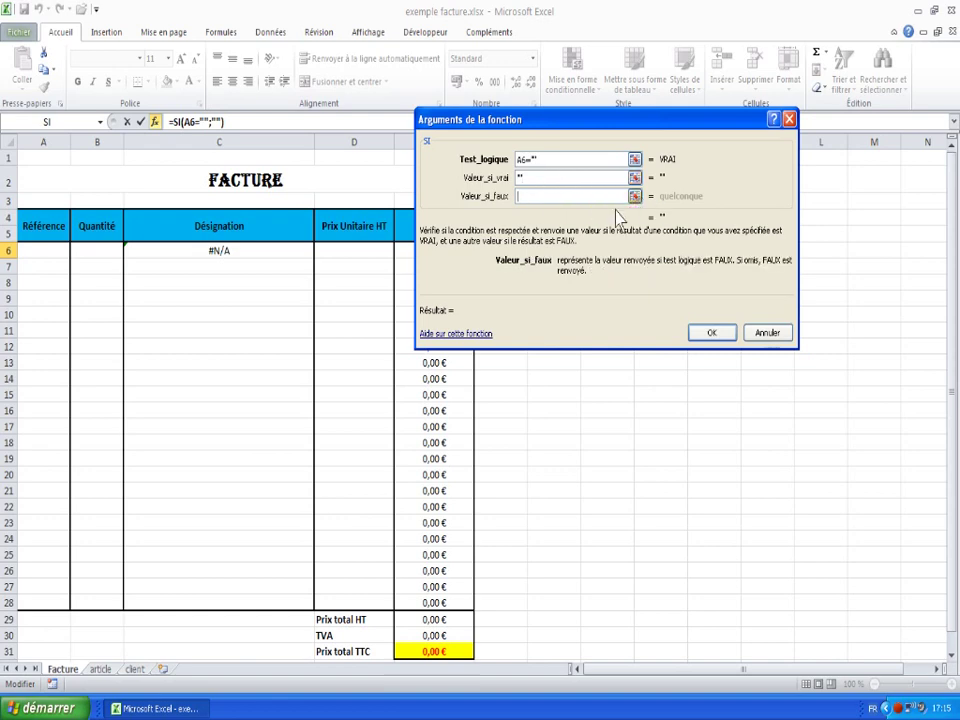
type("xxxxx")
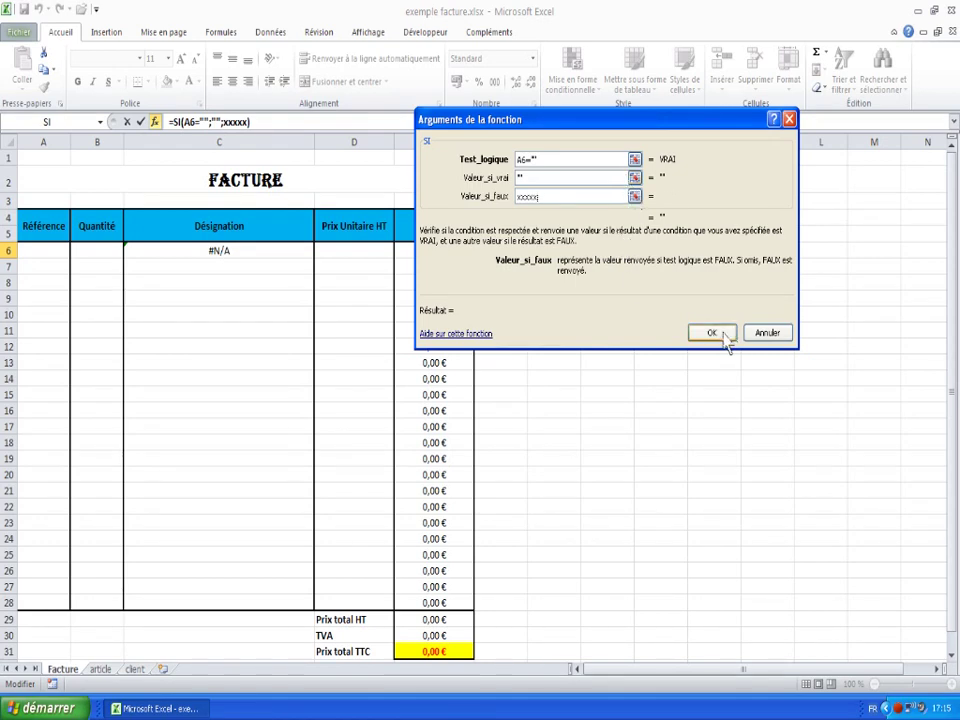
left_click(726, 334)
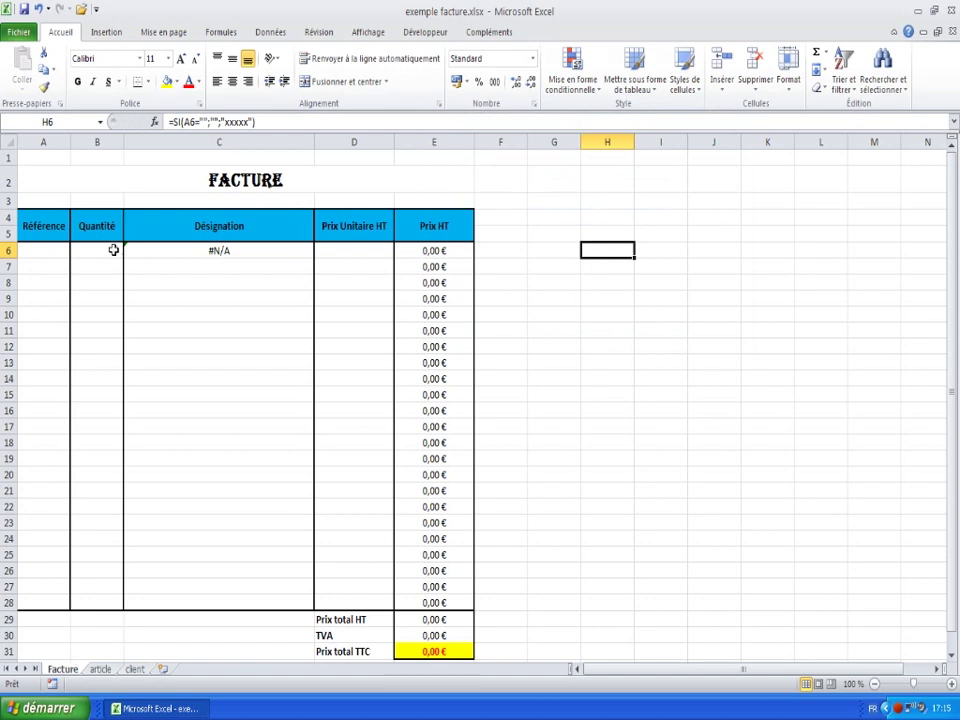
left_click(43, 250)
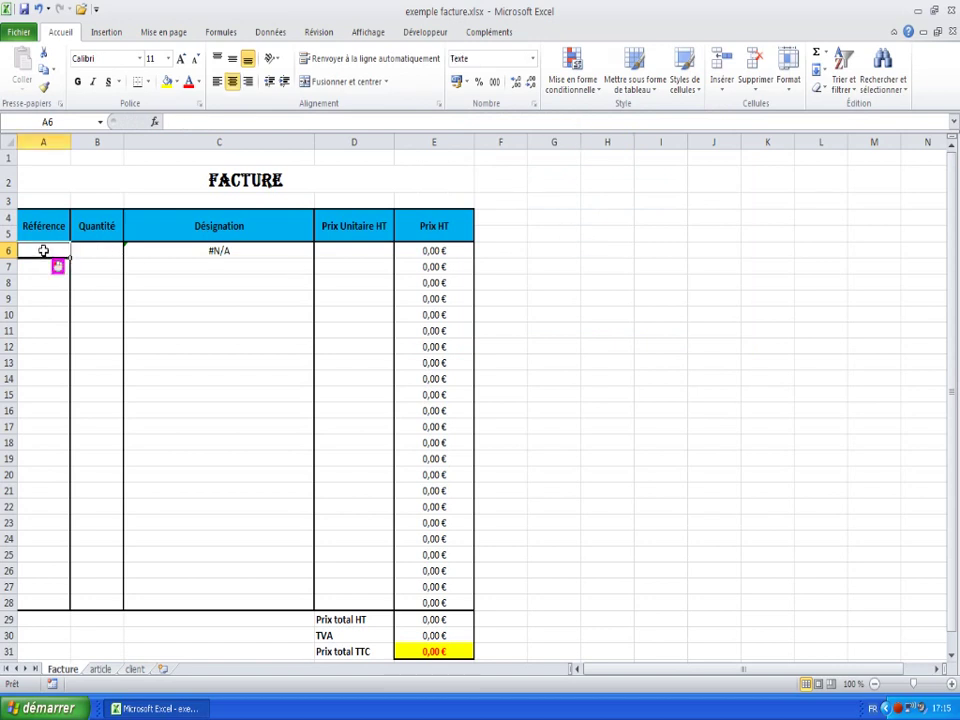
type("xxxx")
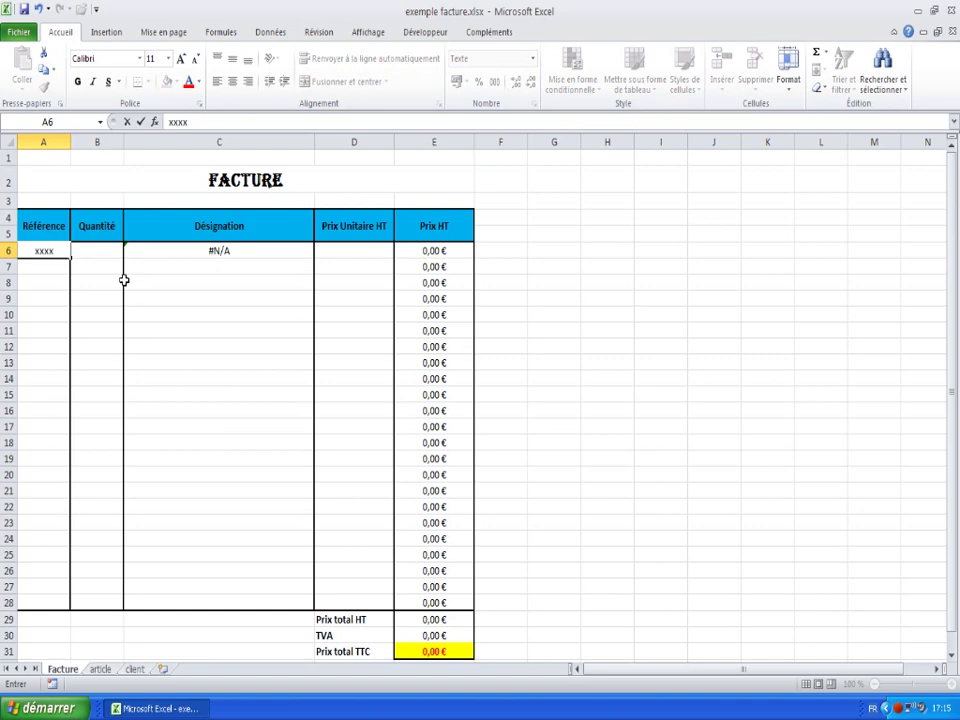
key("Return")
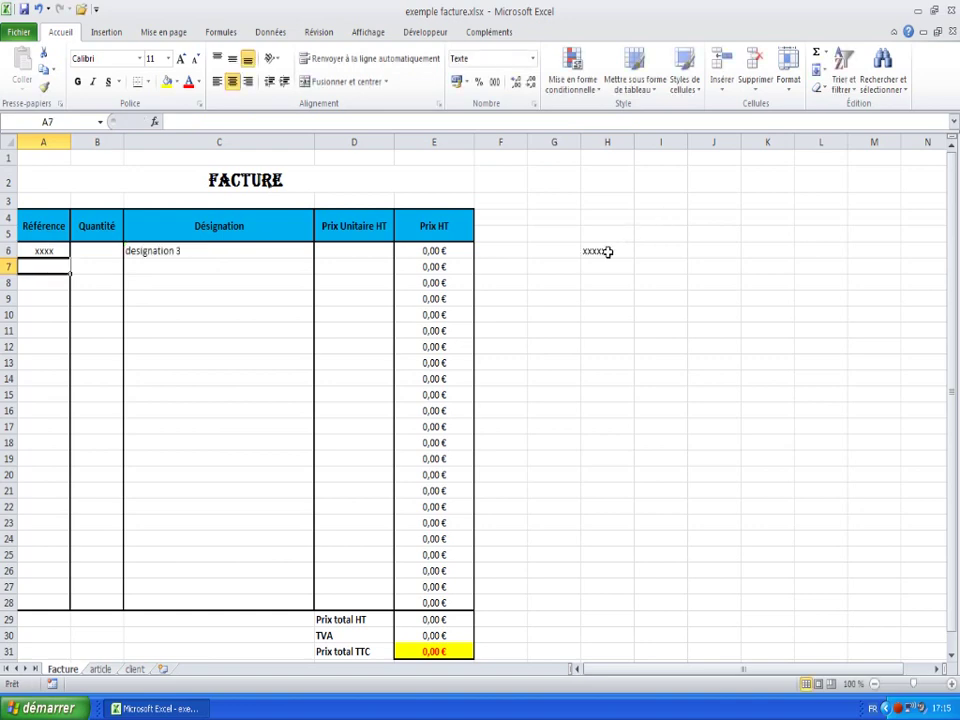
left_click(35, 251)
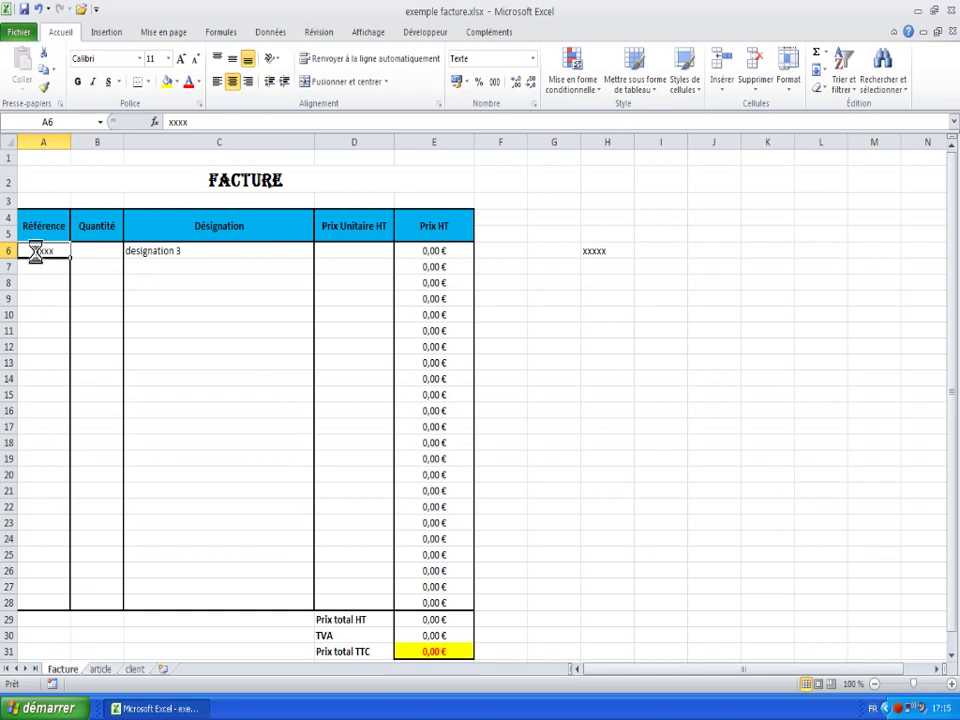
key("Delete")
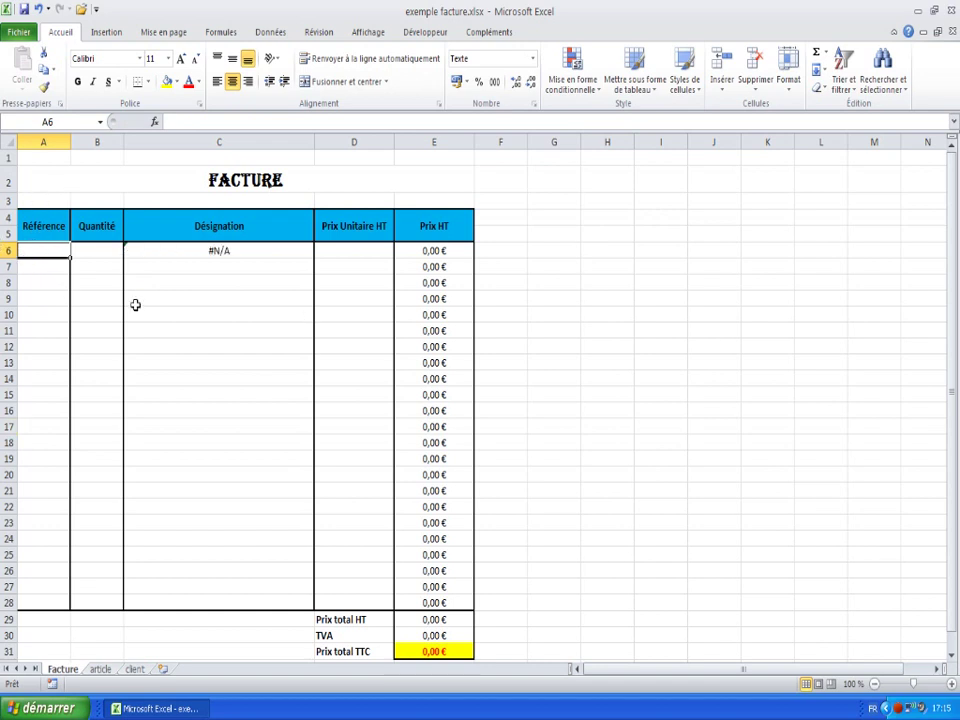
type("xxx")
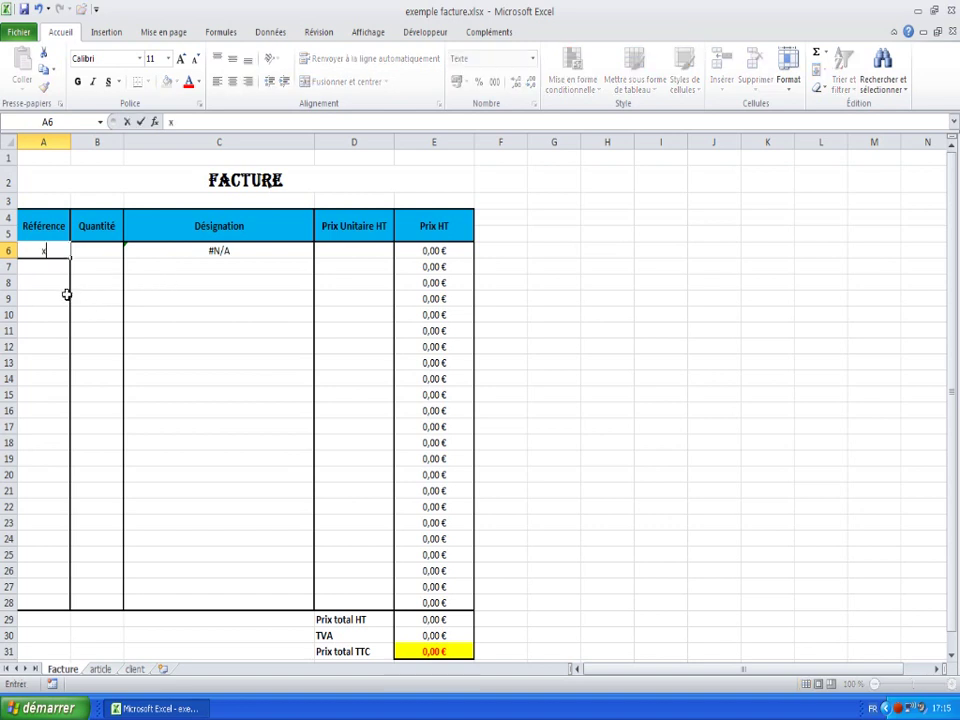
key("Return")
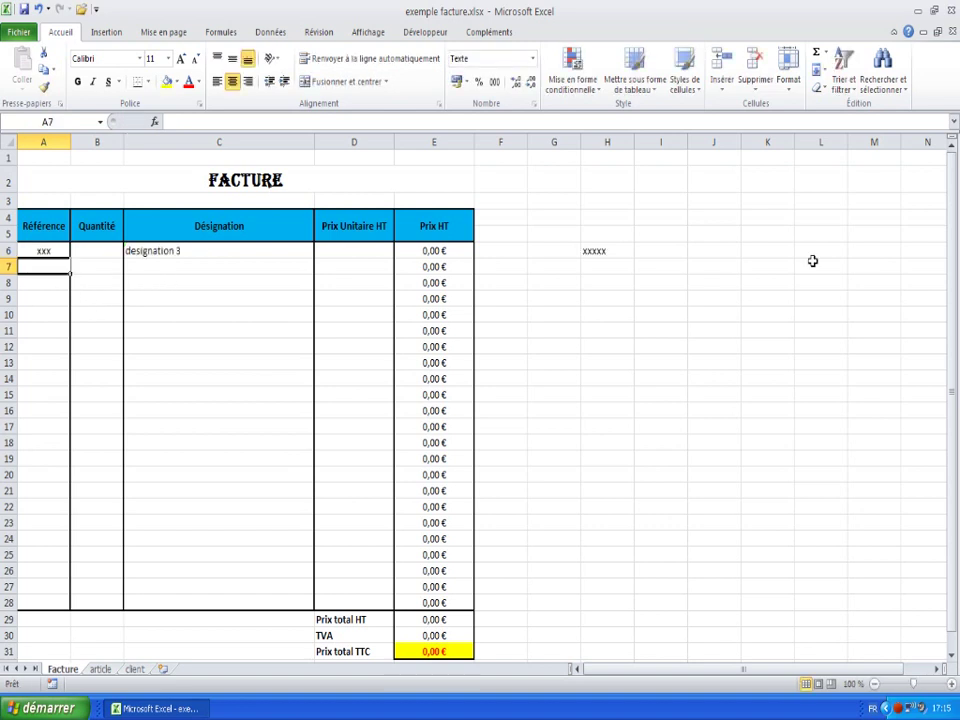
left_click(614, 253)
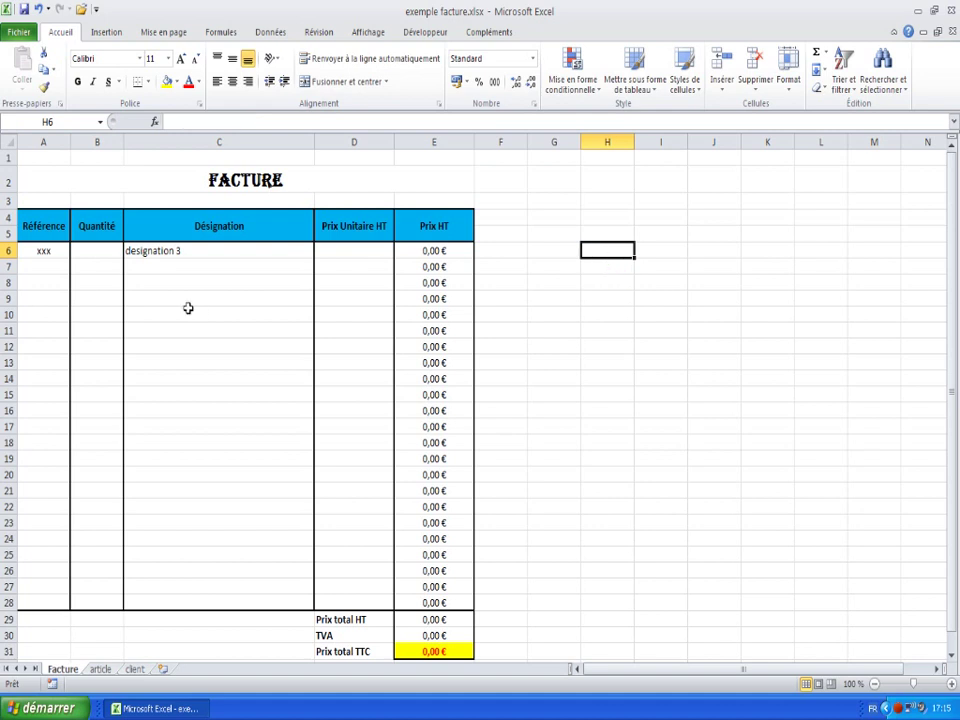
left_click_drag(44, 312, 30, 252)
left_click(36, 251)
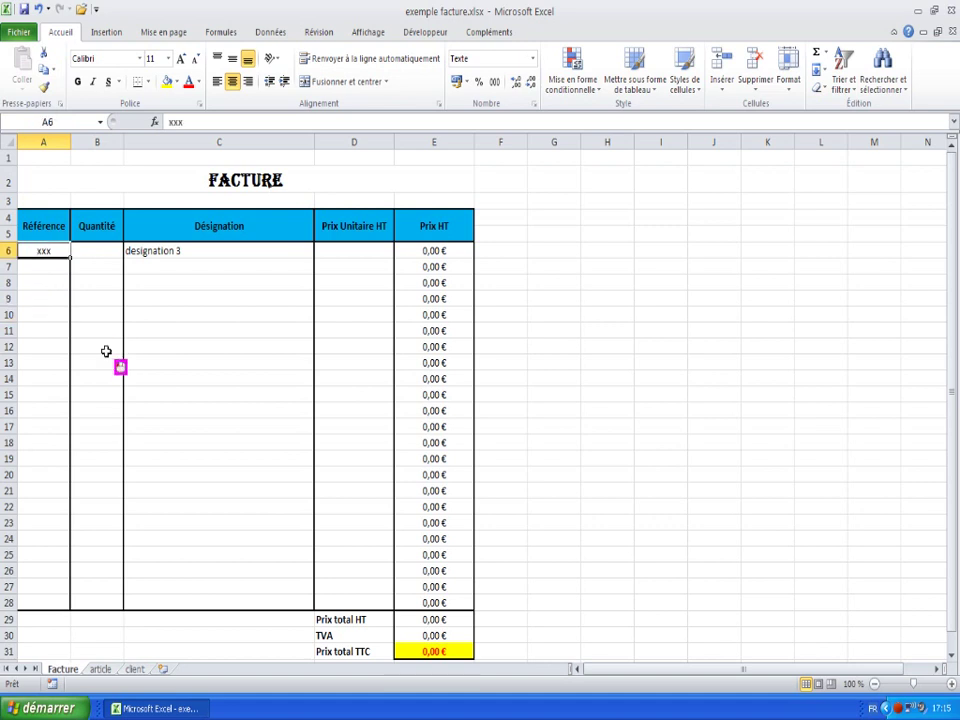
key("Delete")
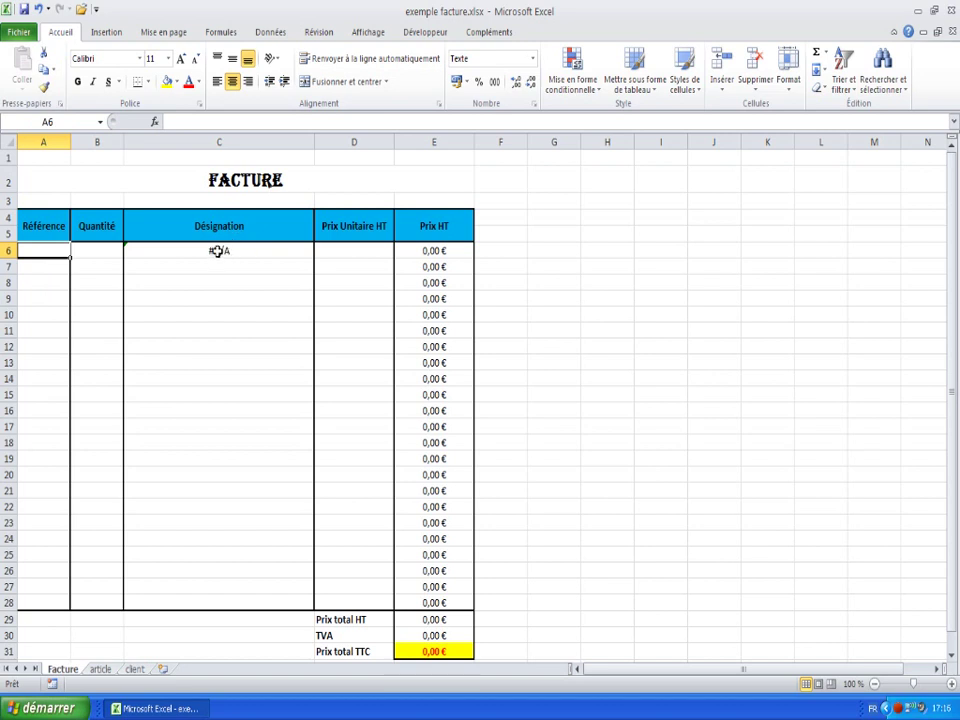
- Wrap C6's lookup as =SI(A6="";"";RECHERCHEV(A6;article!A1:C30;2)) and accept Excel's correction
left_click(215, 251)
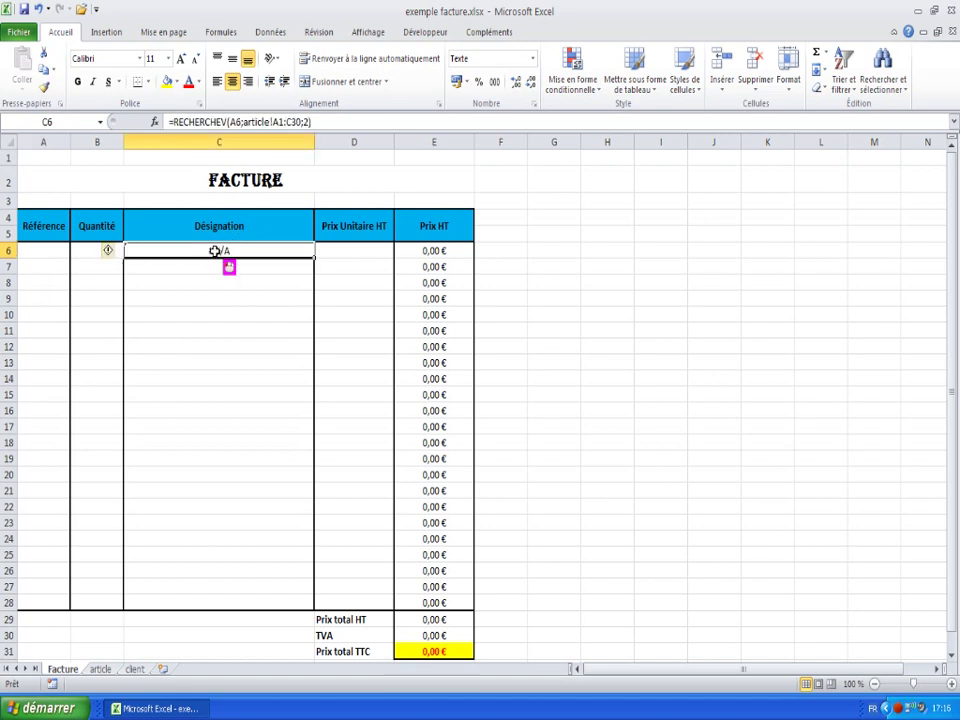
left_click(171, 121)
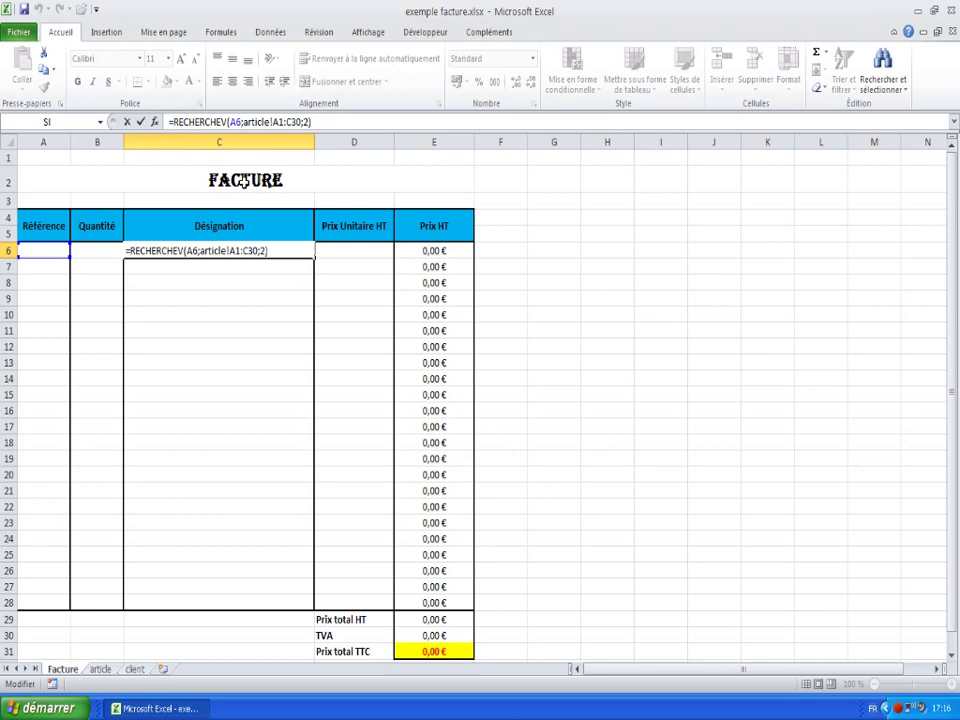
type("I")
key("BackSpace")
type("s")
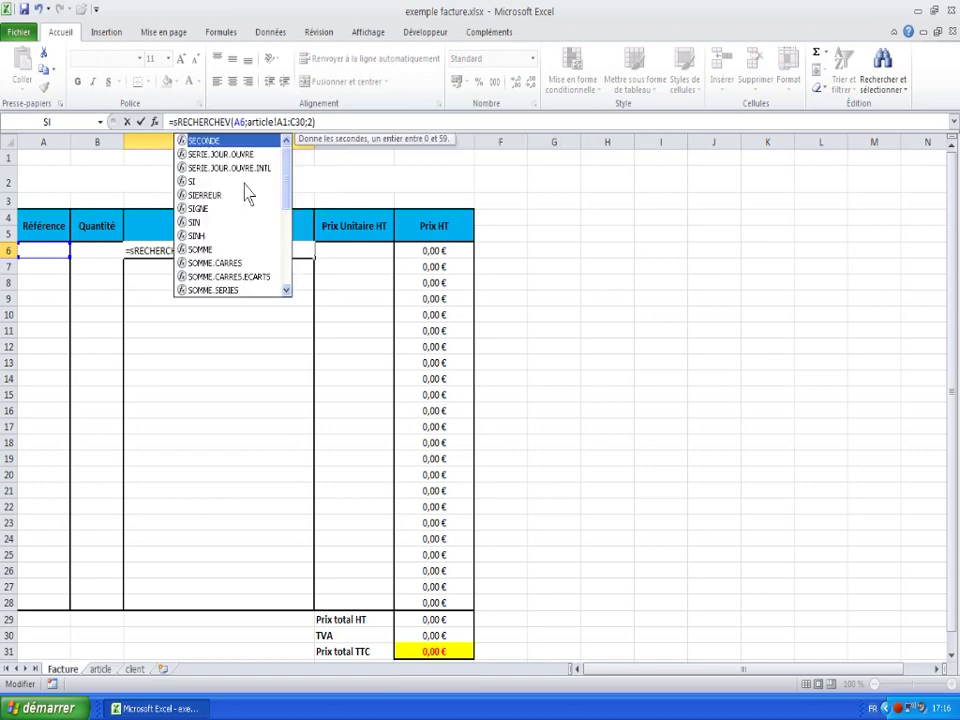
type("i(")
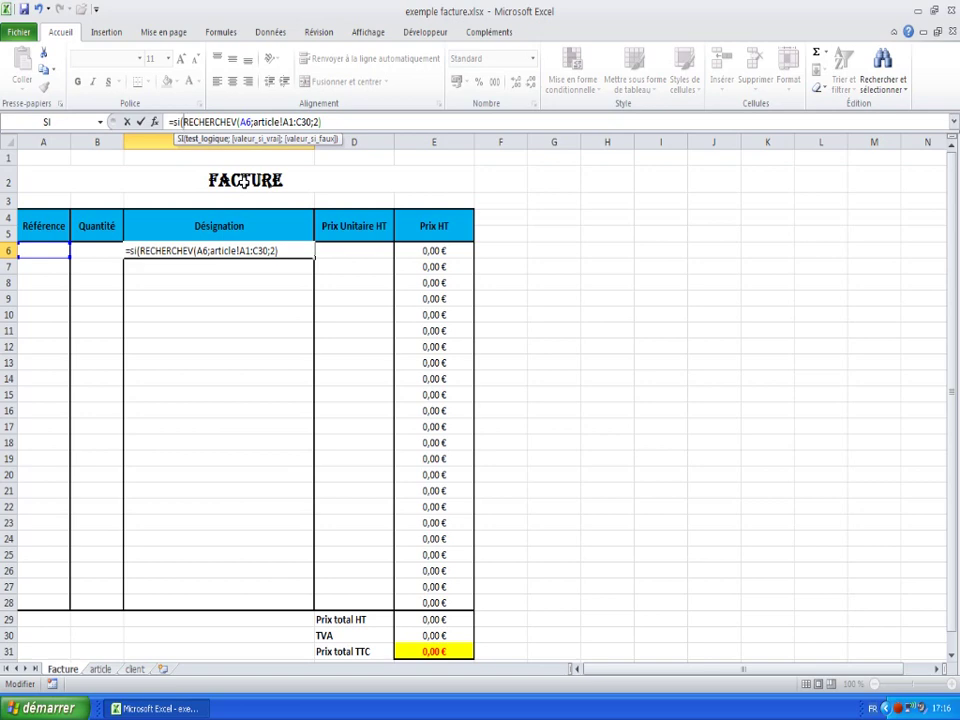
type("a6=")
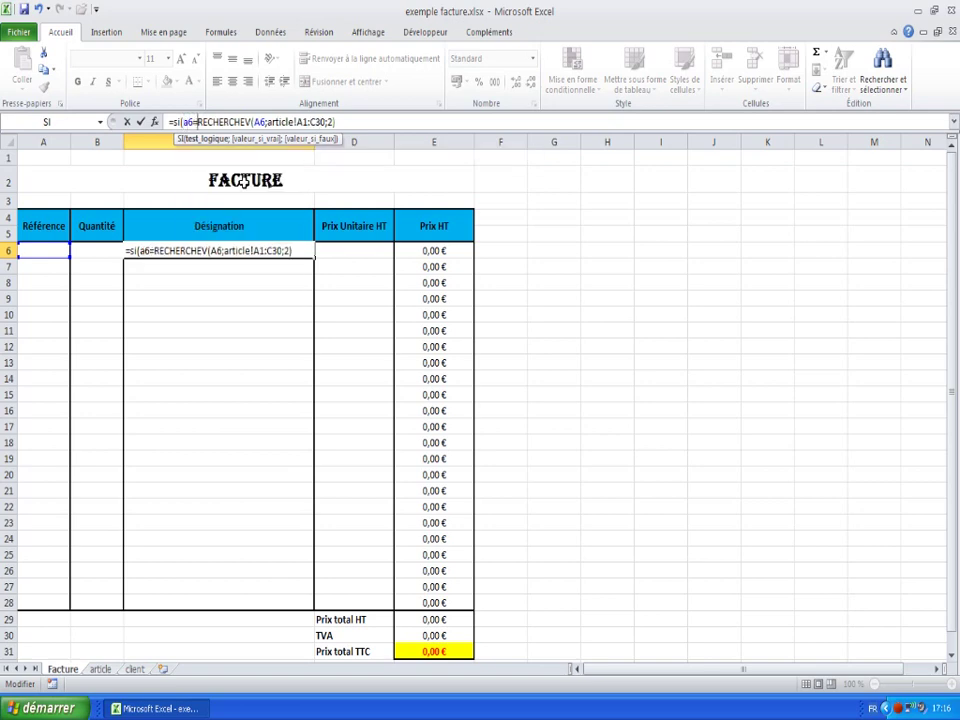
type("\"\"")
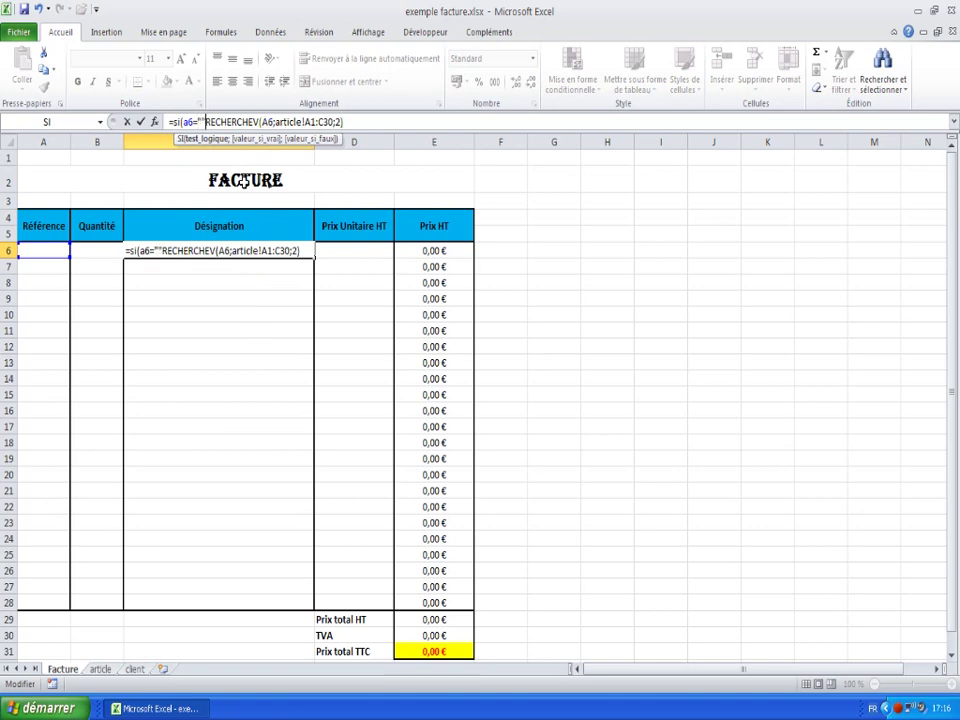
type(";")
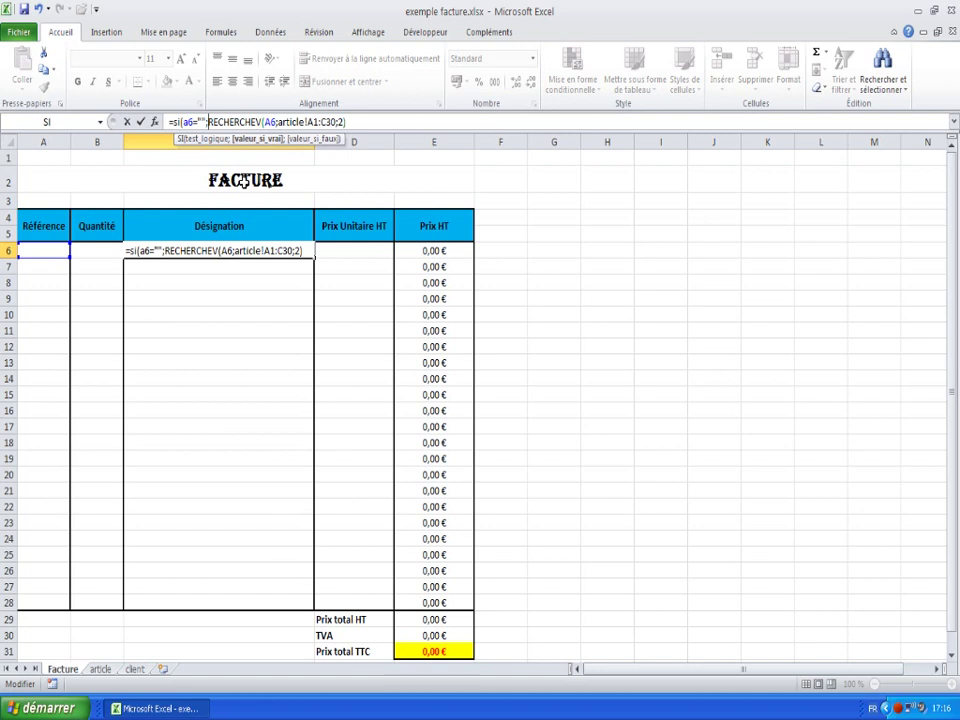
type("\"\"")
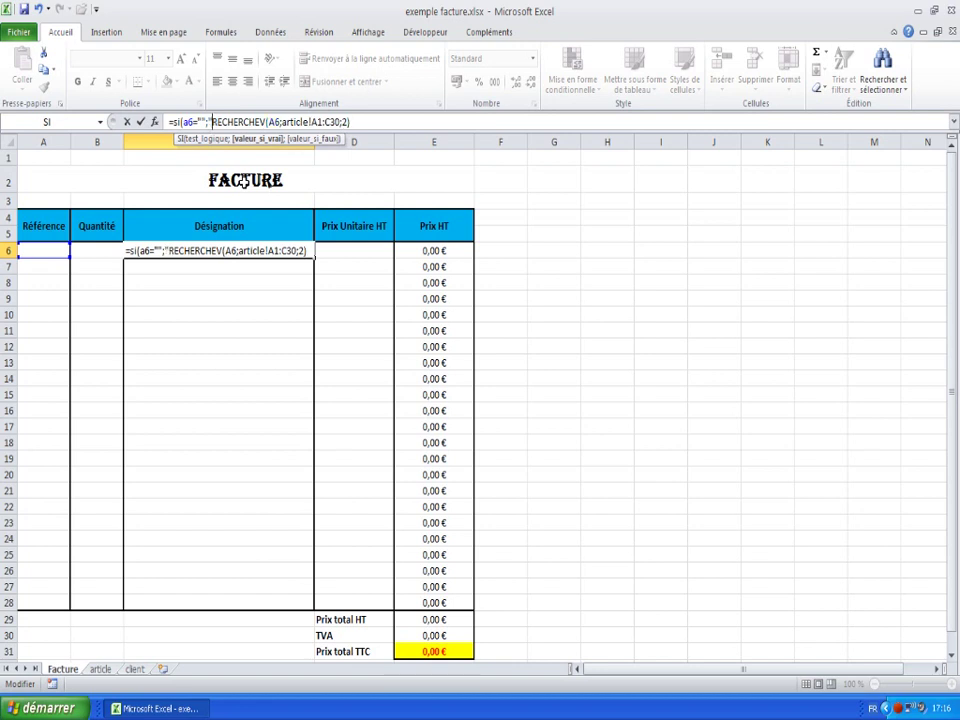
type(";")
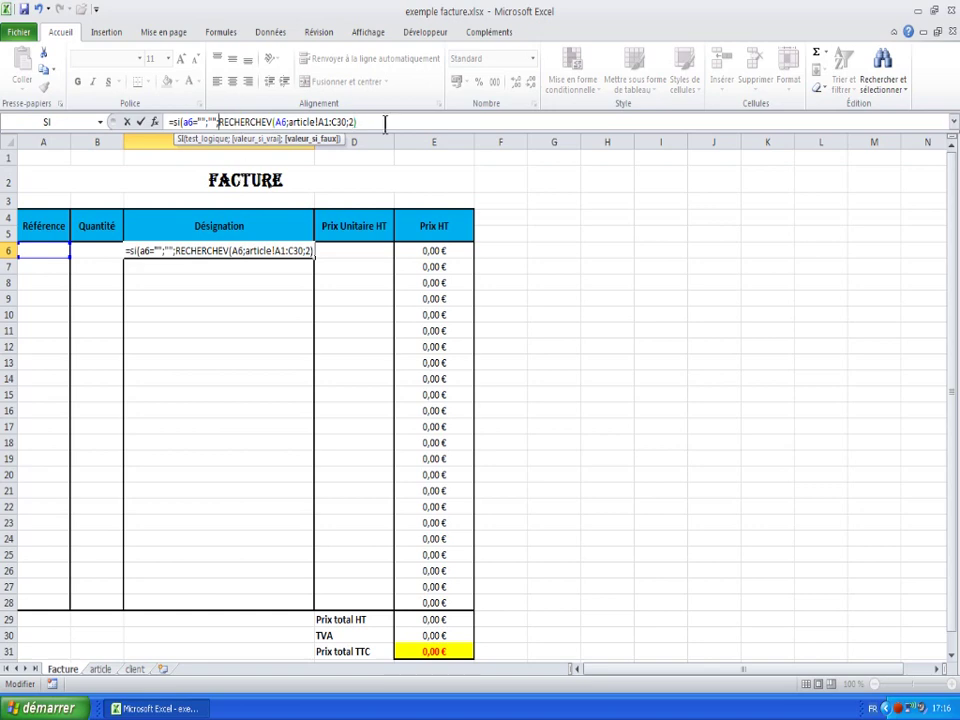
key("Return")
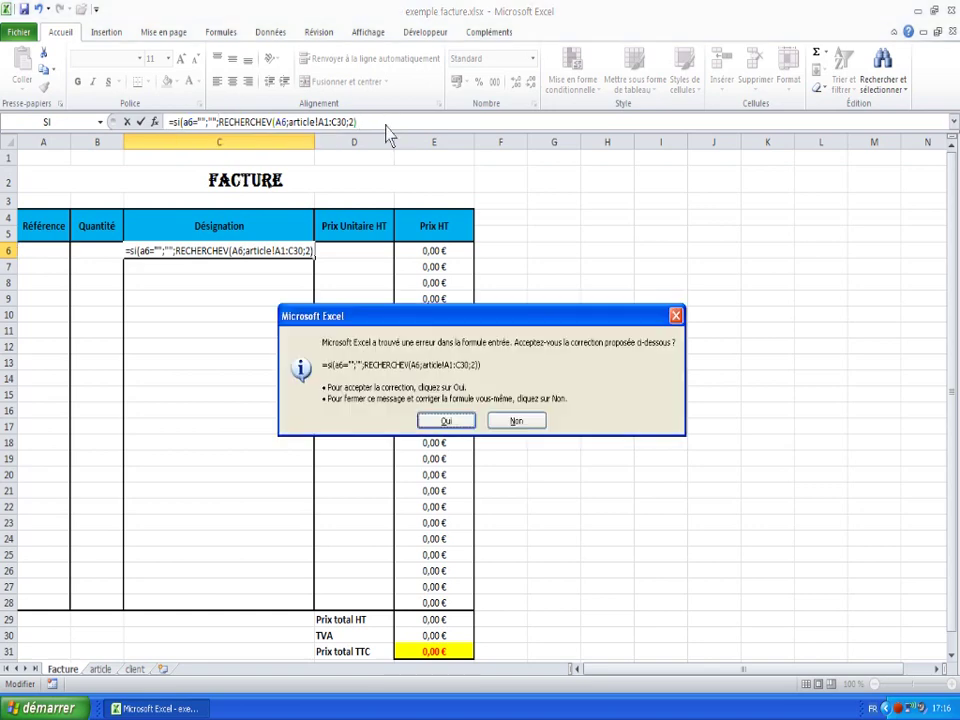
left_click(449, 420)
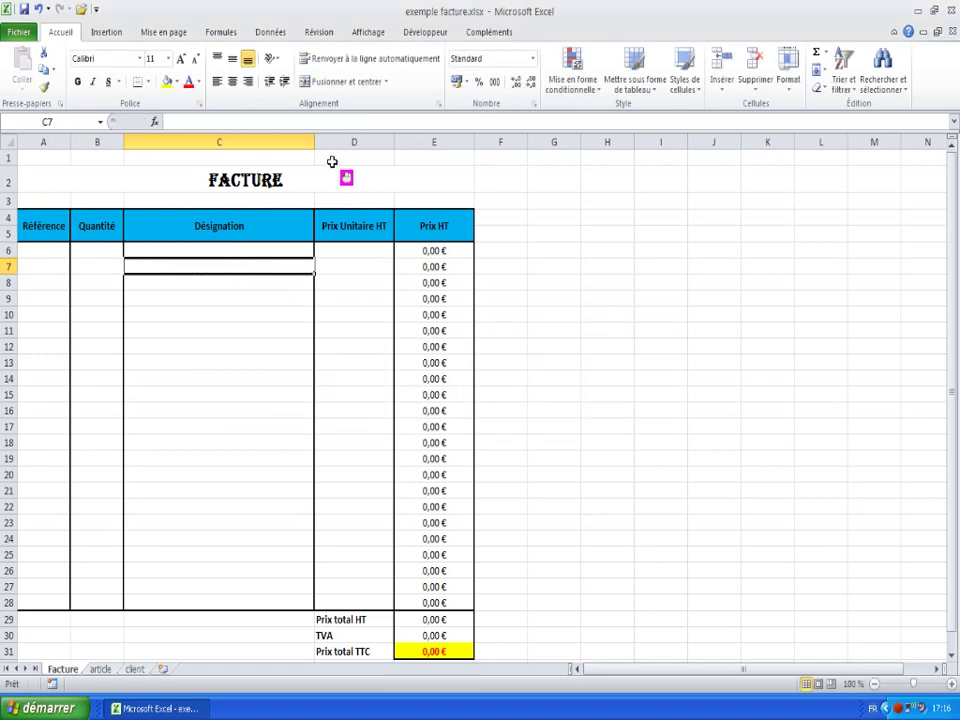
- Review the corrected Désignation lookup formula in C6
left_click(188, 247)
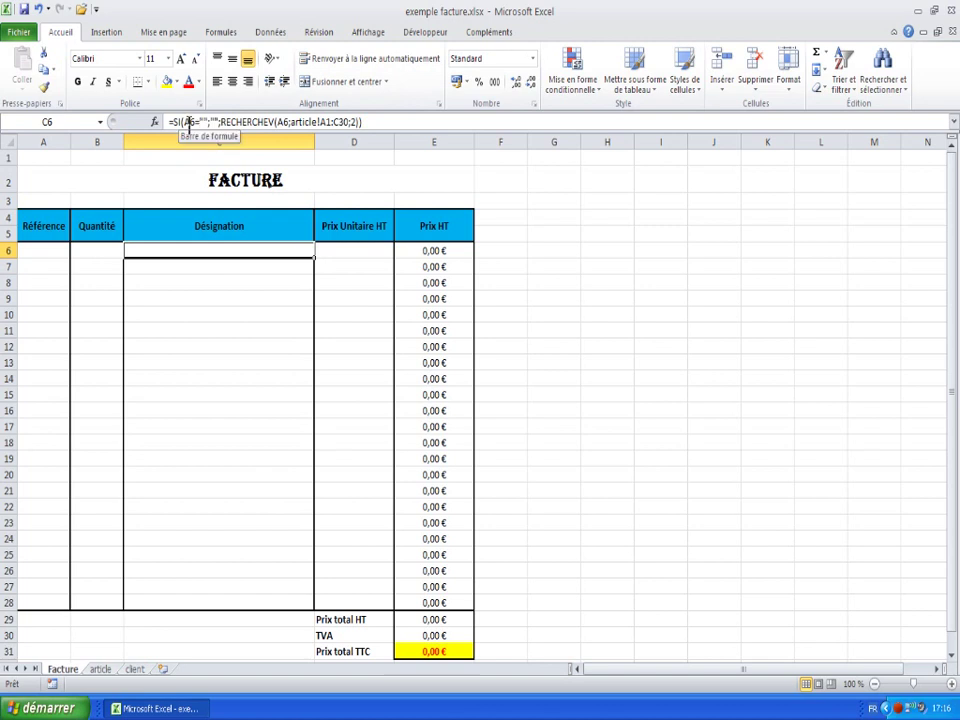
left_click(400, 122)
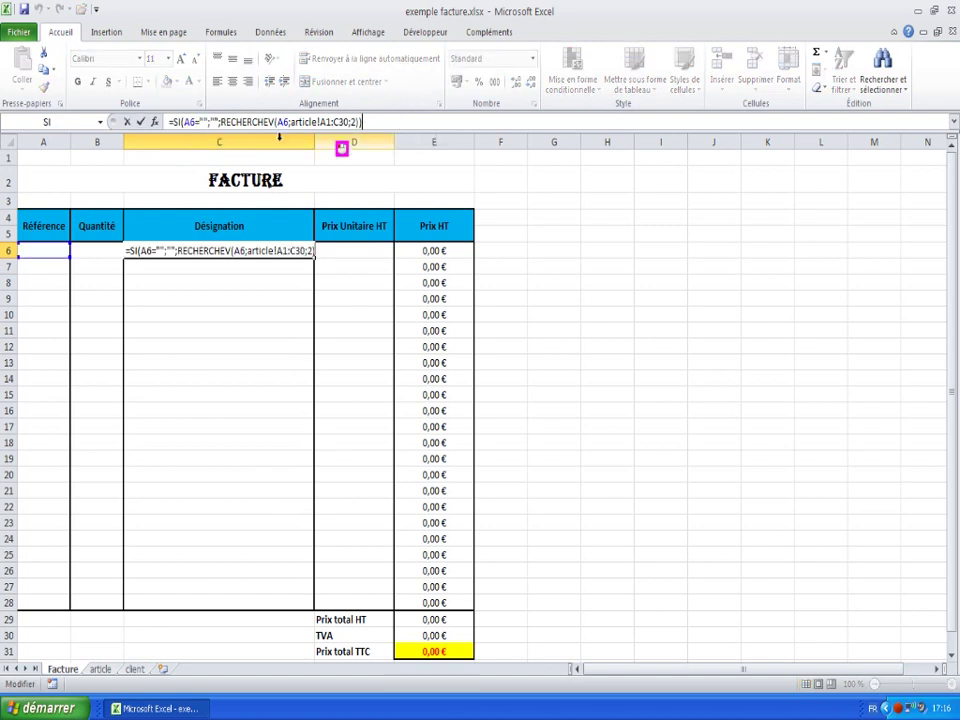
left_click(236, 292)
left_click(223, 252)
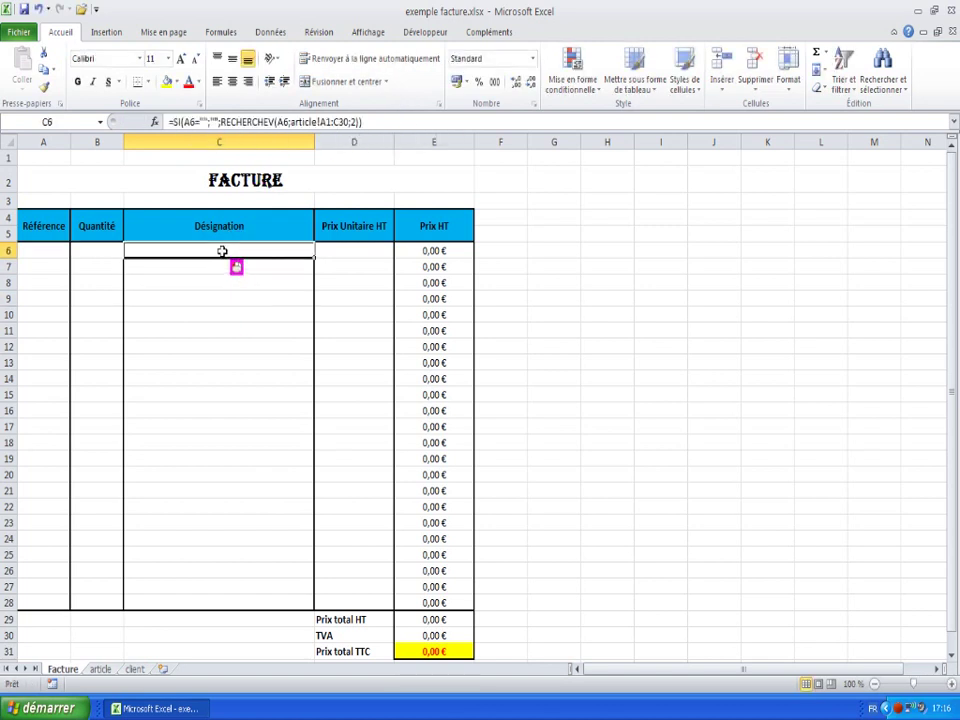
key("Return")
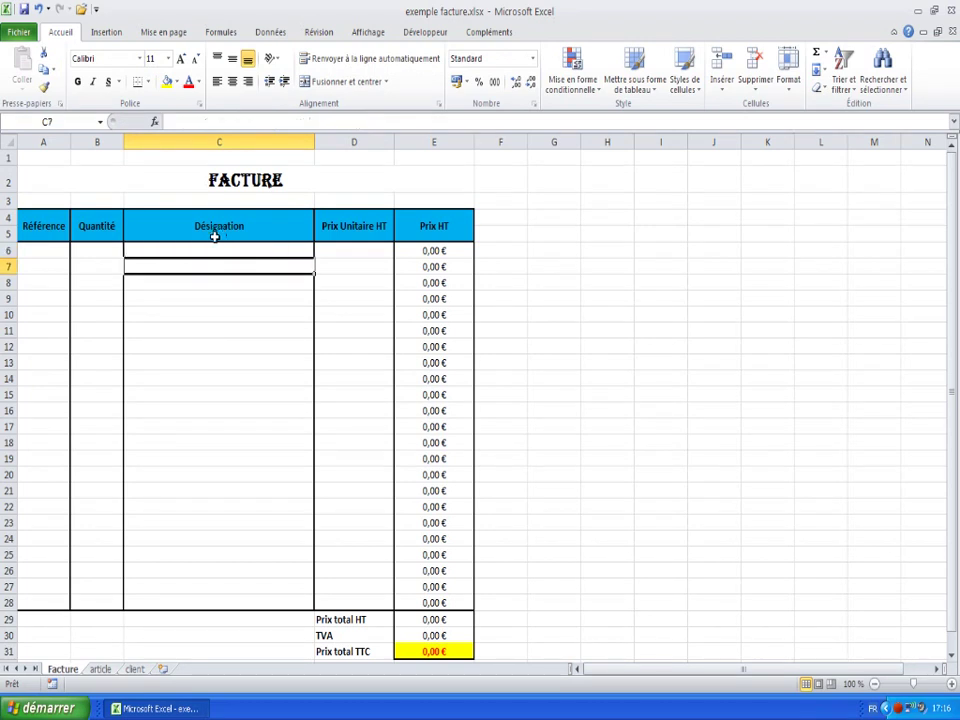
left_click(214, 250)
left_click(353, 122)
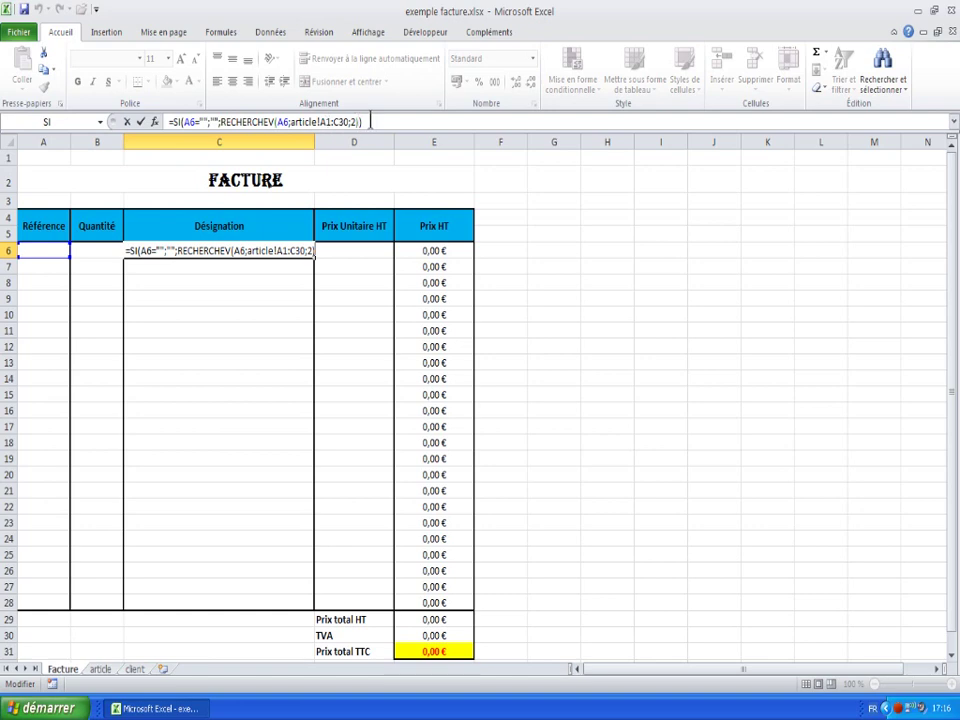
- Test the lookup by entering ref1, then ref2, in A6 and checking row 6
left_click(50, 254)
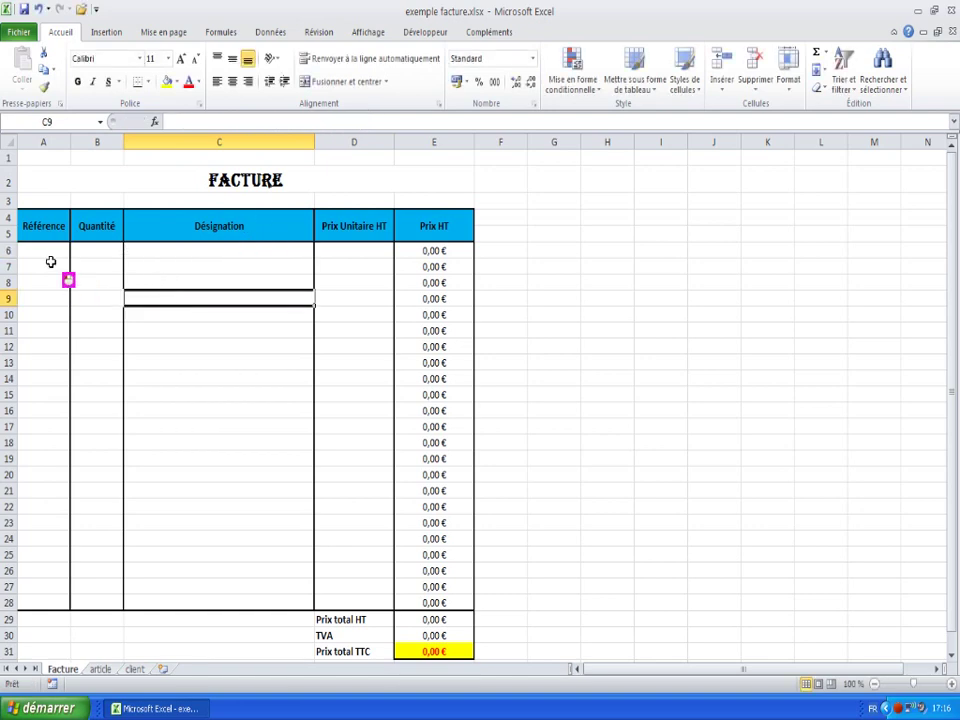
type("re")
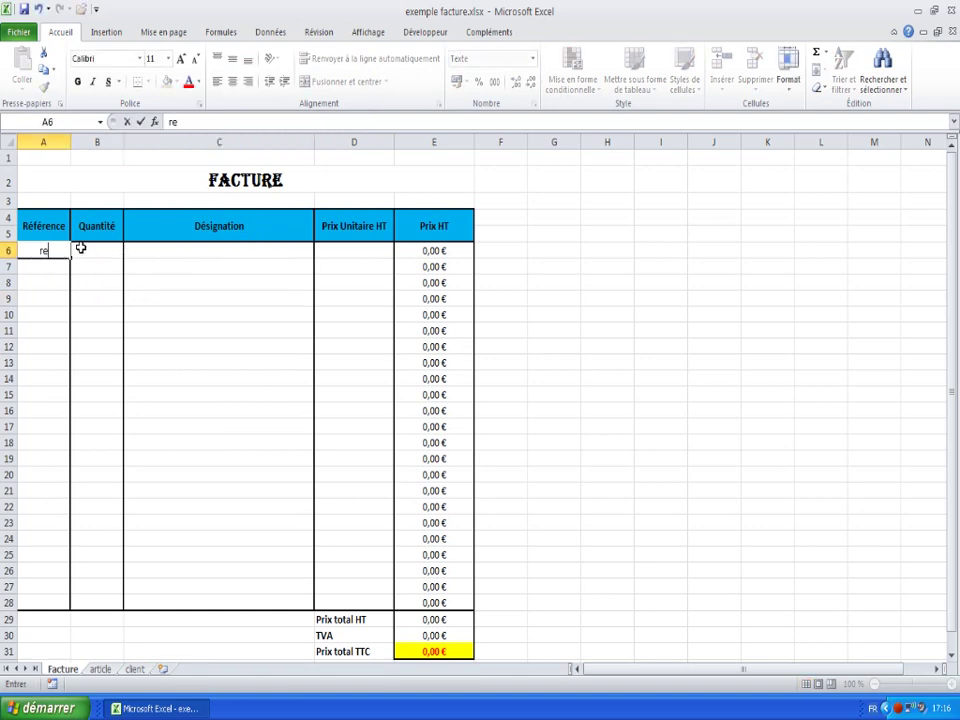
type("f1")
key("Return")
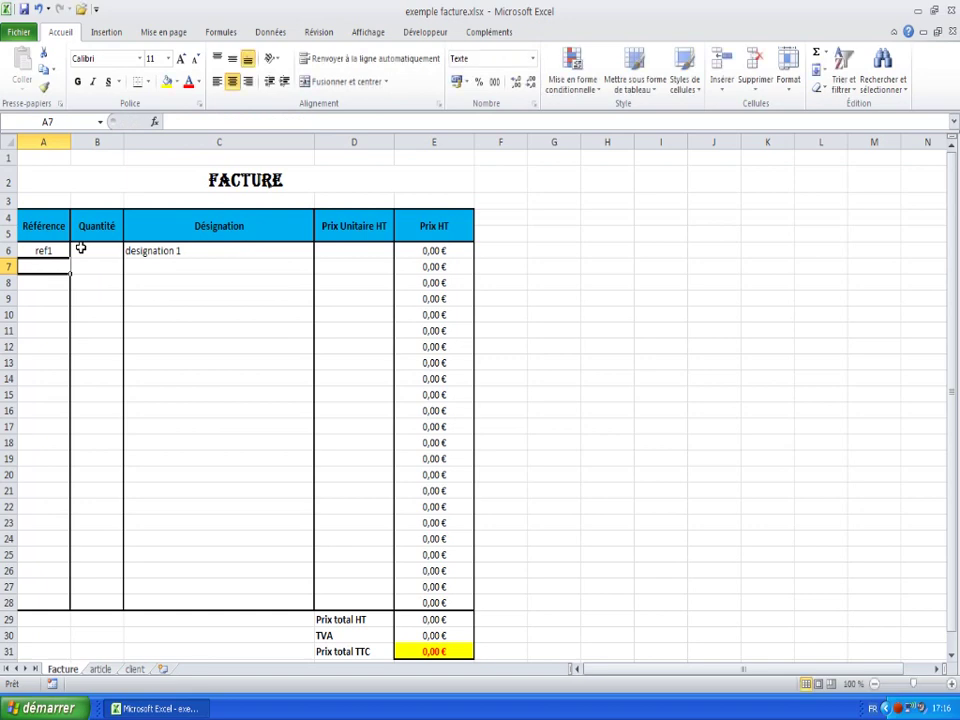
key("Up")
type("ref2")
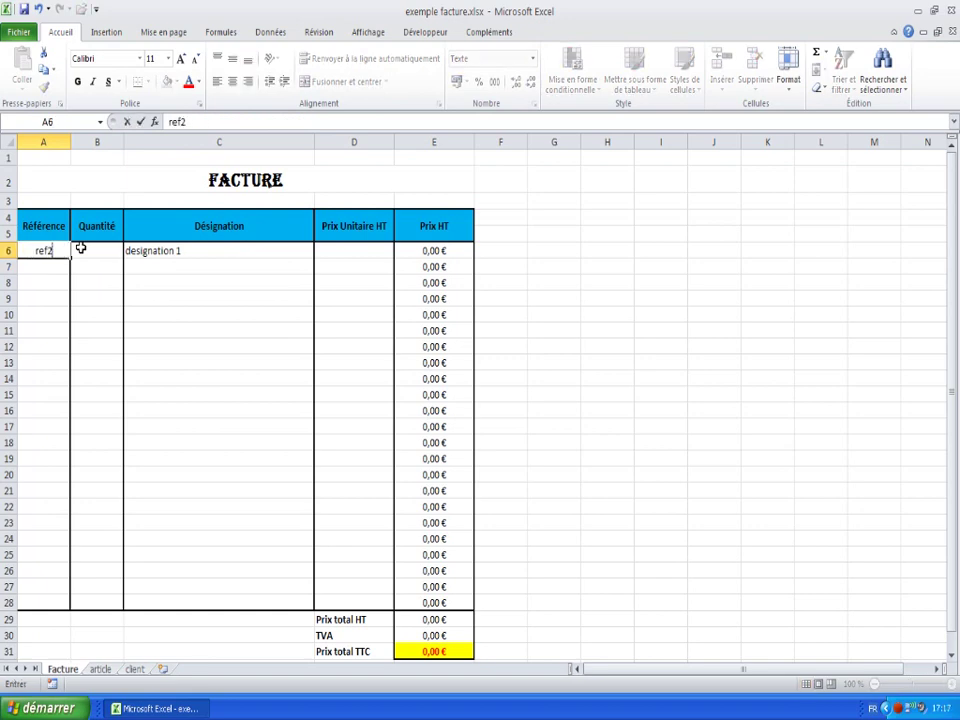
key("Return")
key("Up")
key("Right")
key("Right")
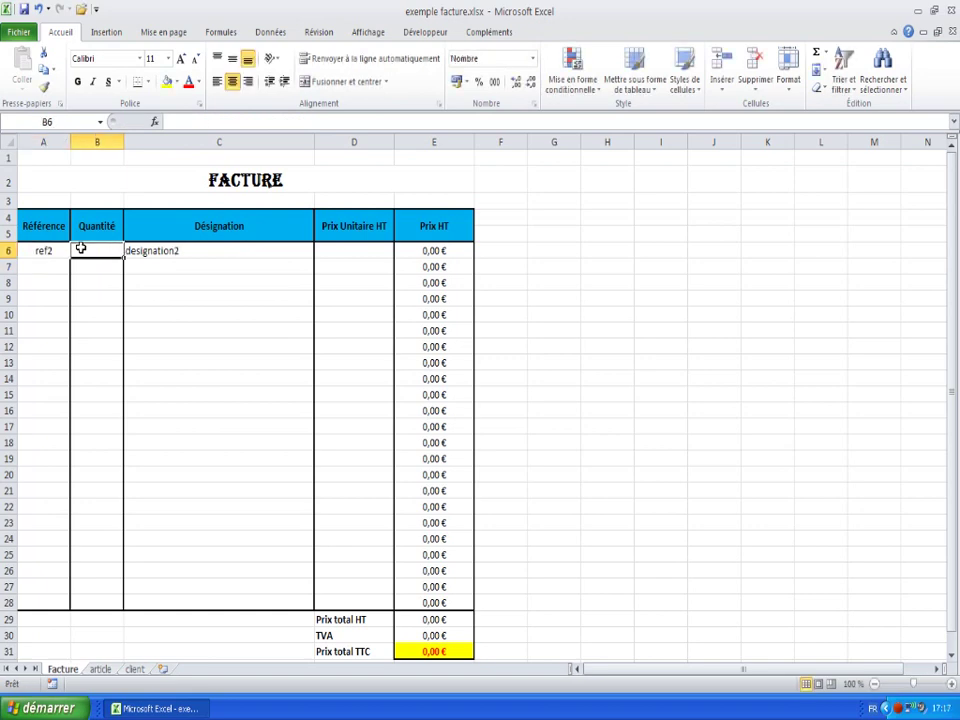
key("Left")
key("Left")
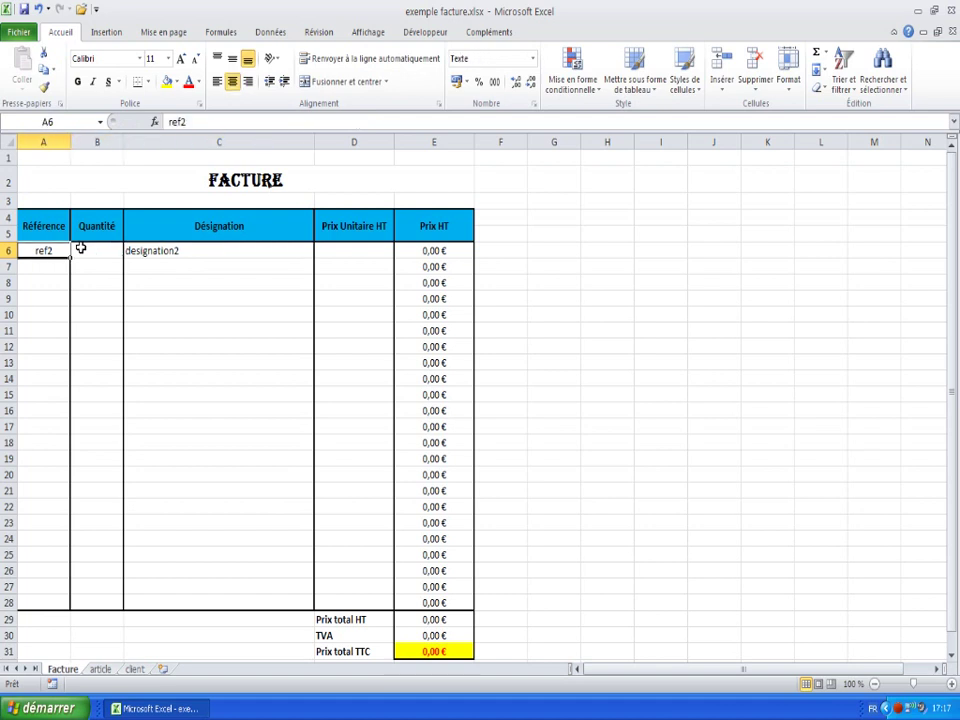
key("Right")
key("Right")
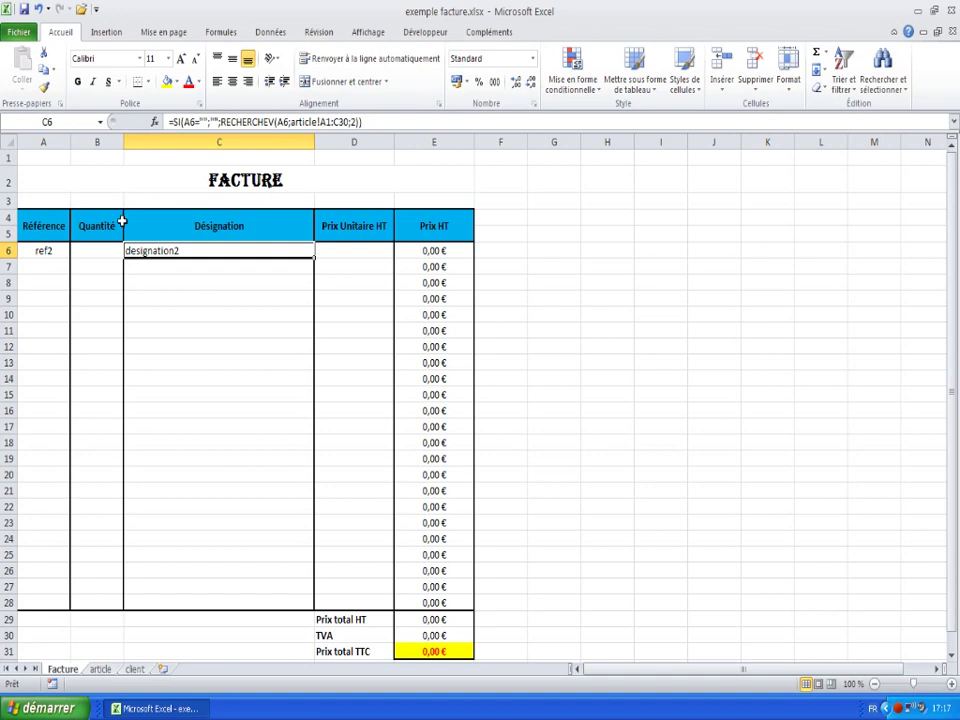
- Select the empty cells C7:C28, recheck C6's lookup formula, then go to the article sheet
left_click_drag(165, 263, 169, 596)
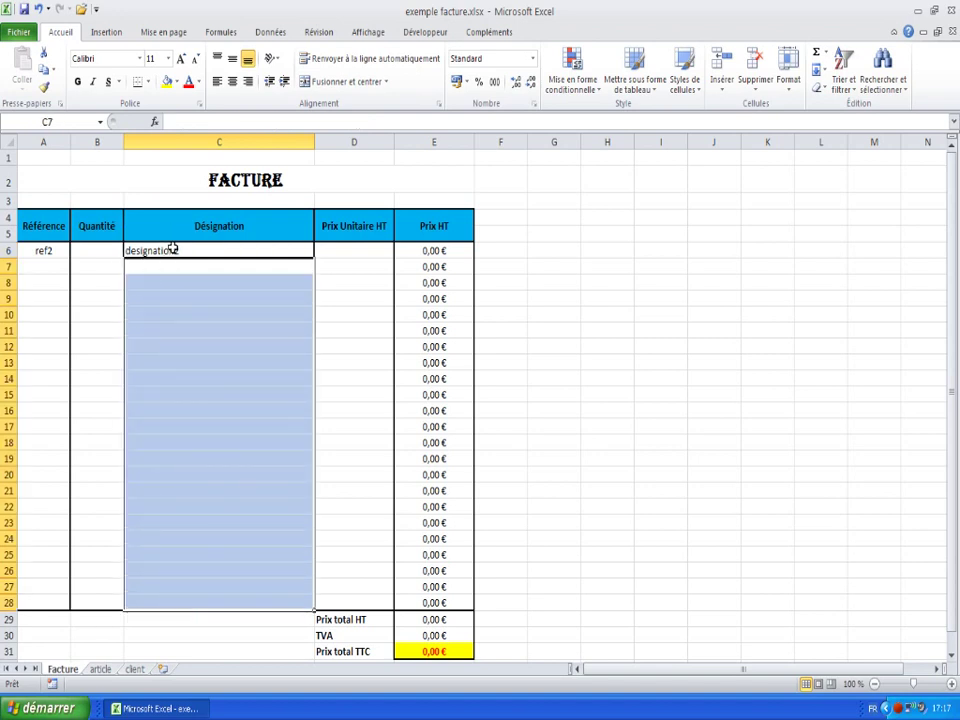
left_click(197, 252)
left_click(178, 269)
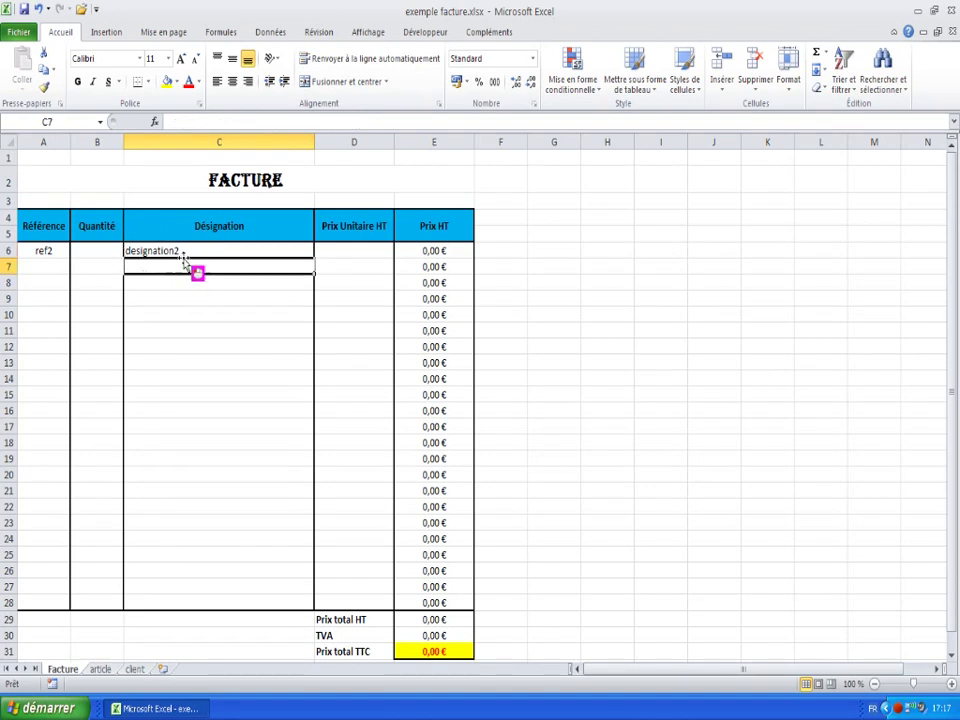
left_click(240, 252)
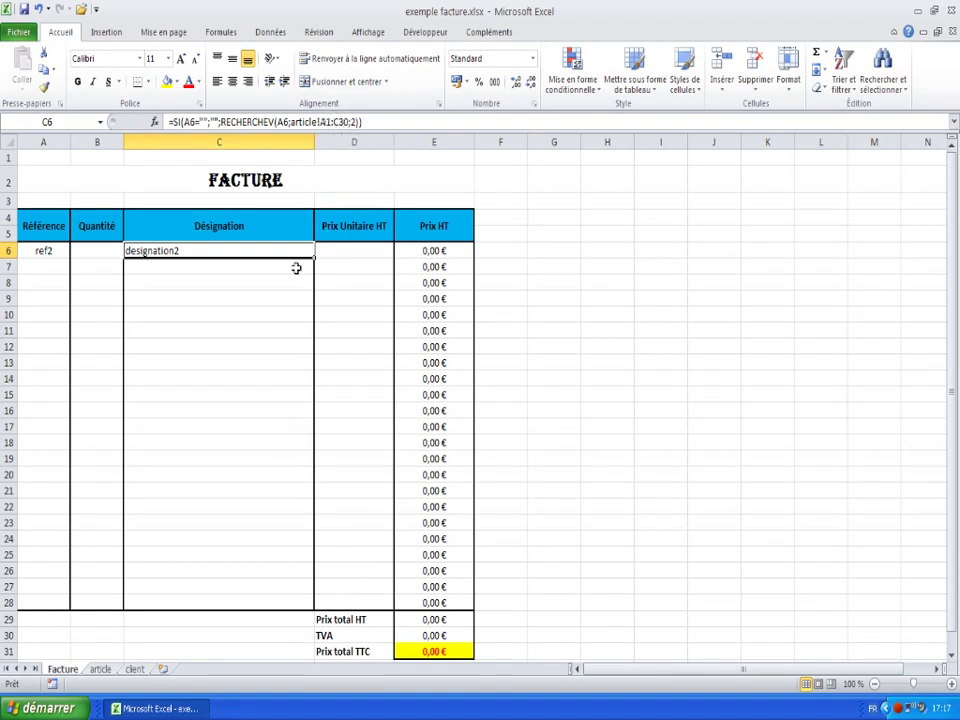
left_click(99, 672)
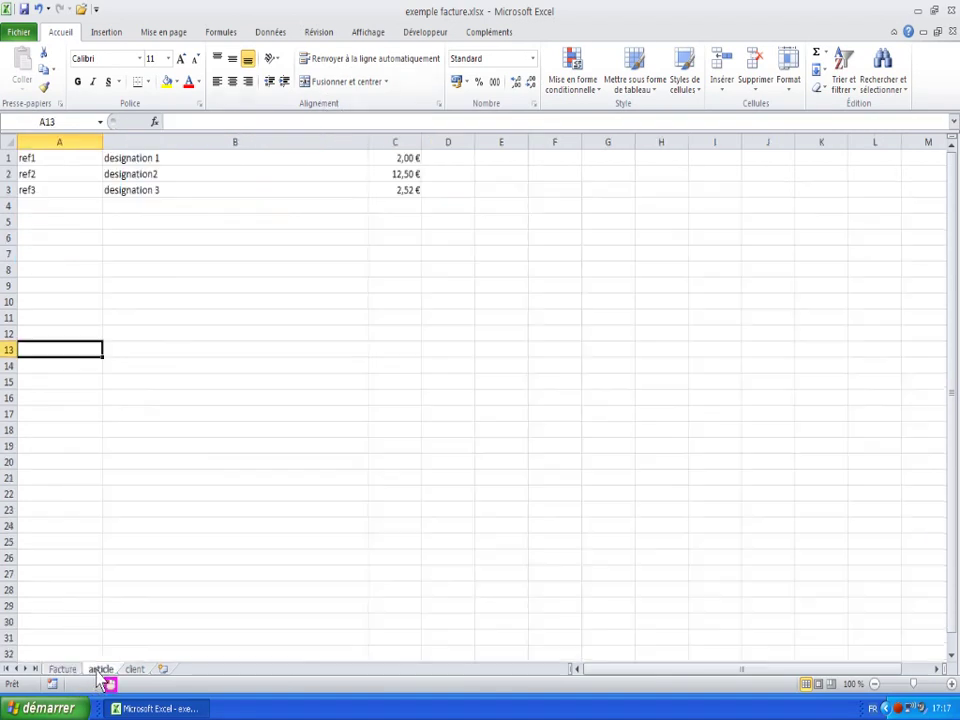
- Highlight the article table range A1:C30, then go back to the Facture sheet
left_click(34, 157)
left_click_drag(43, 157, 379, 624)
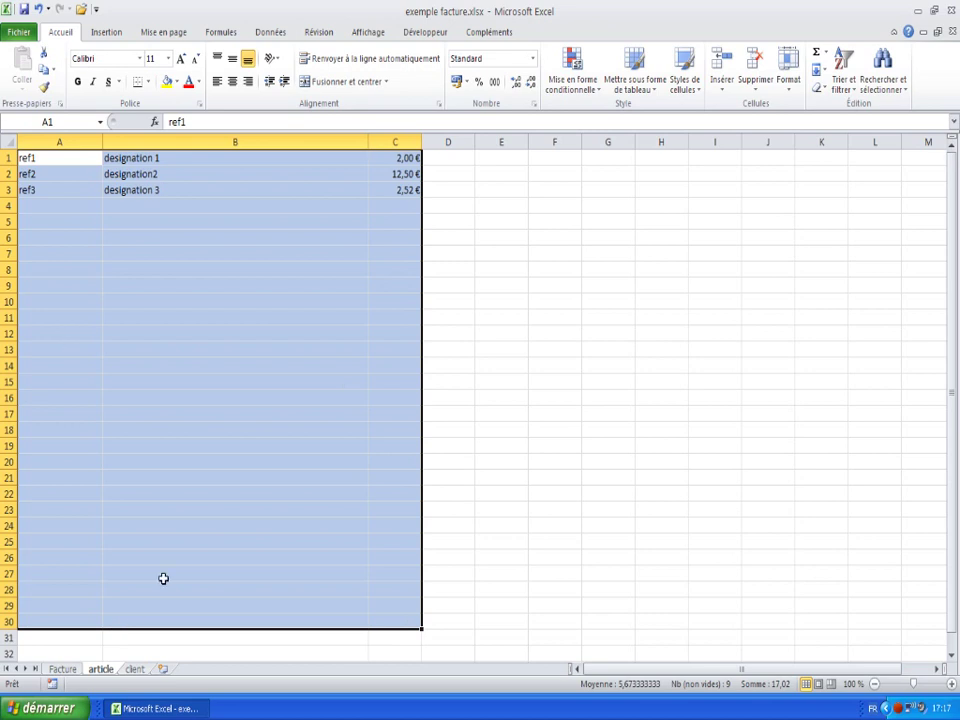
left_click(163, 576)
left_click(68, 670)
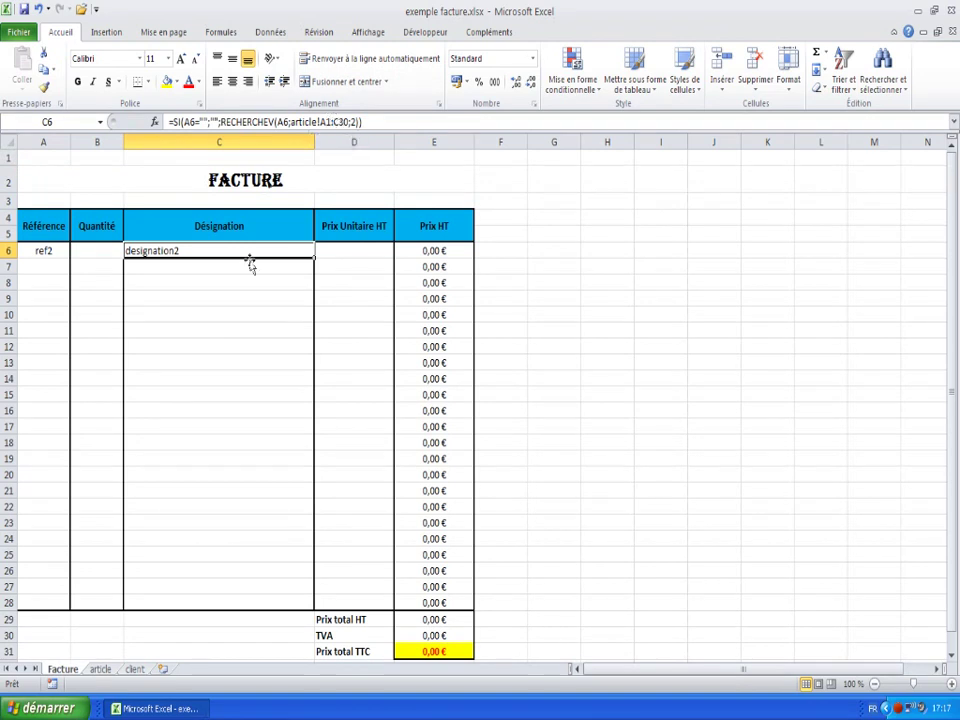
- Change C6's lookup range to the absolute reference article!$A$1:$C$30
left_click(320, 122)
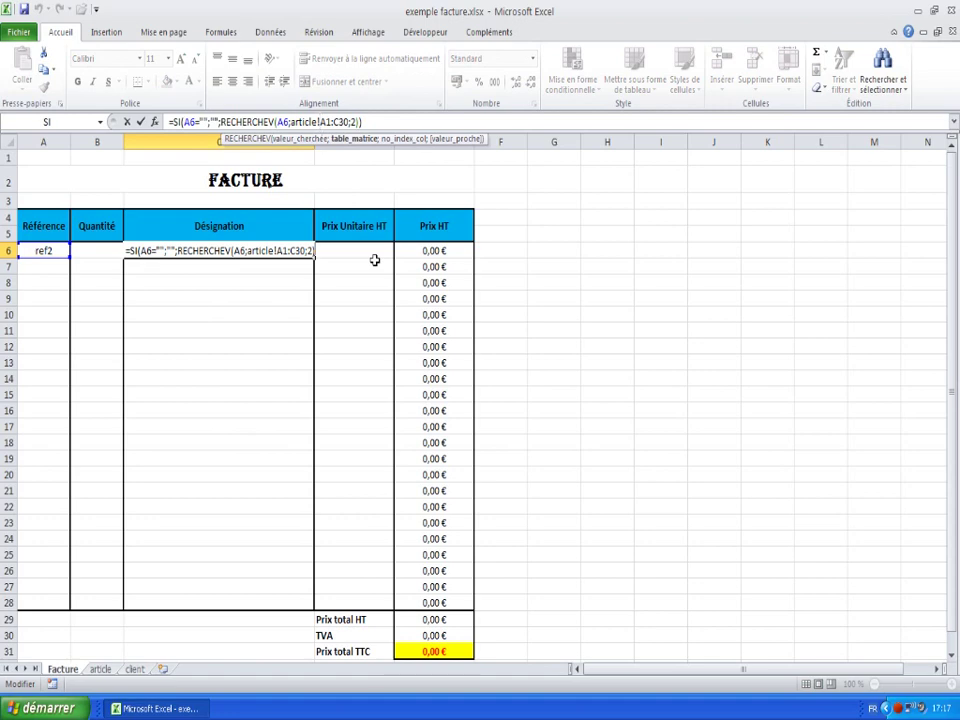
type("$A")
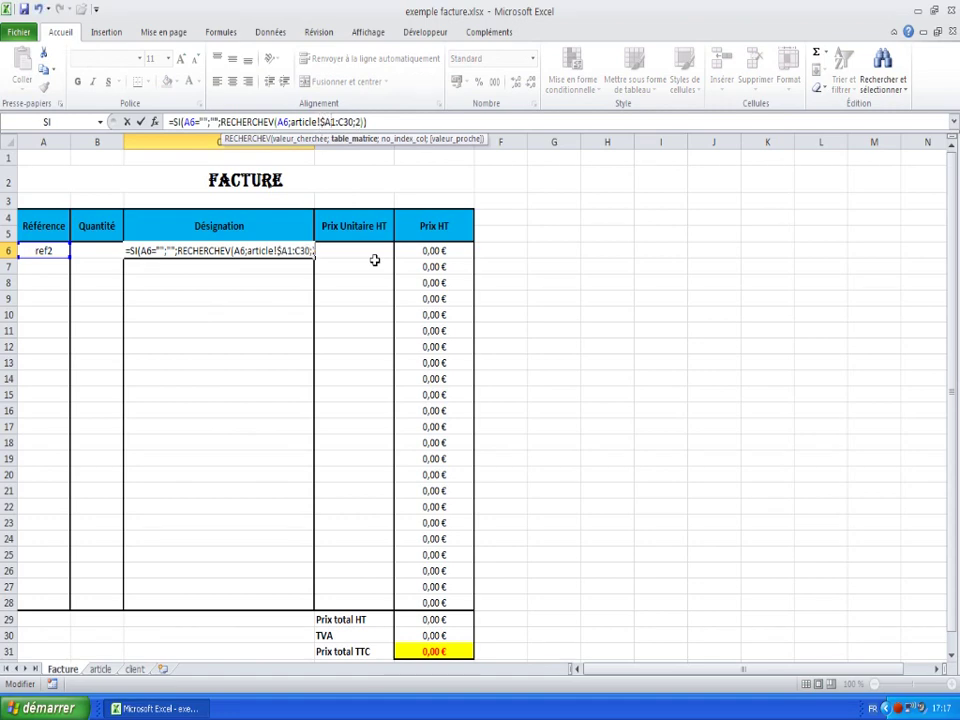
type("$1:$C$")
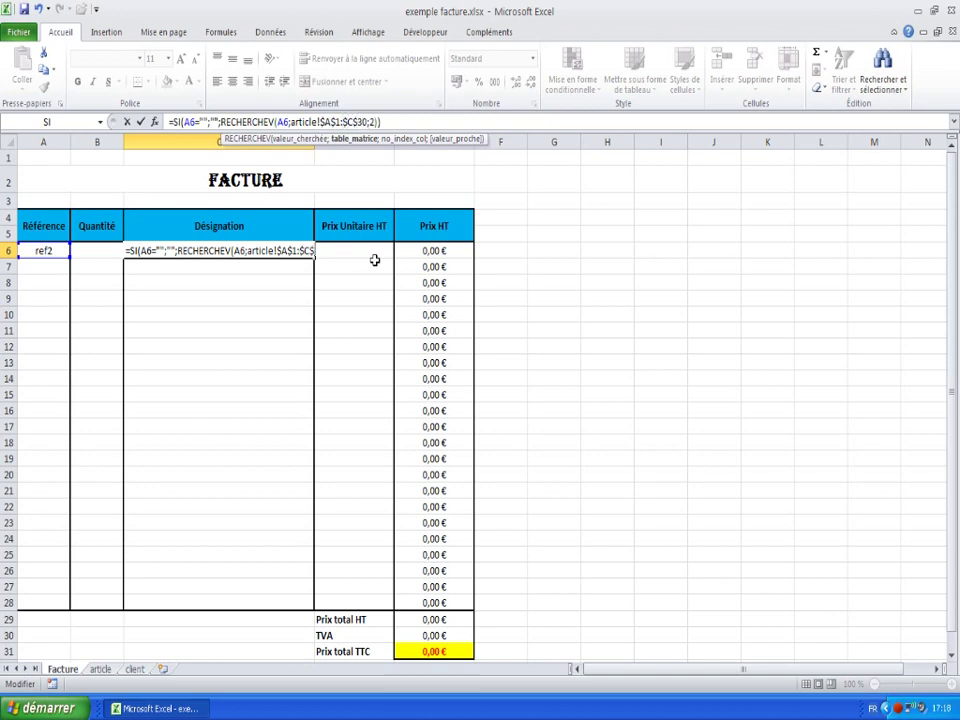
key("Right")
key("Right")
key("Right")
key("Right")
key("Right")
key("Right")
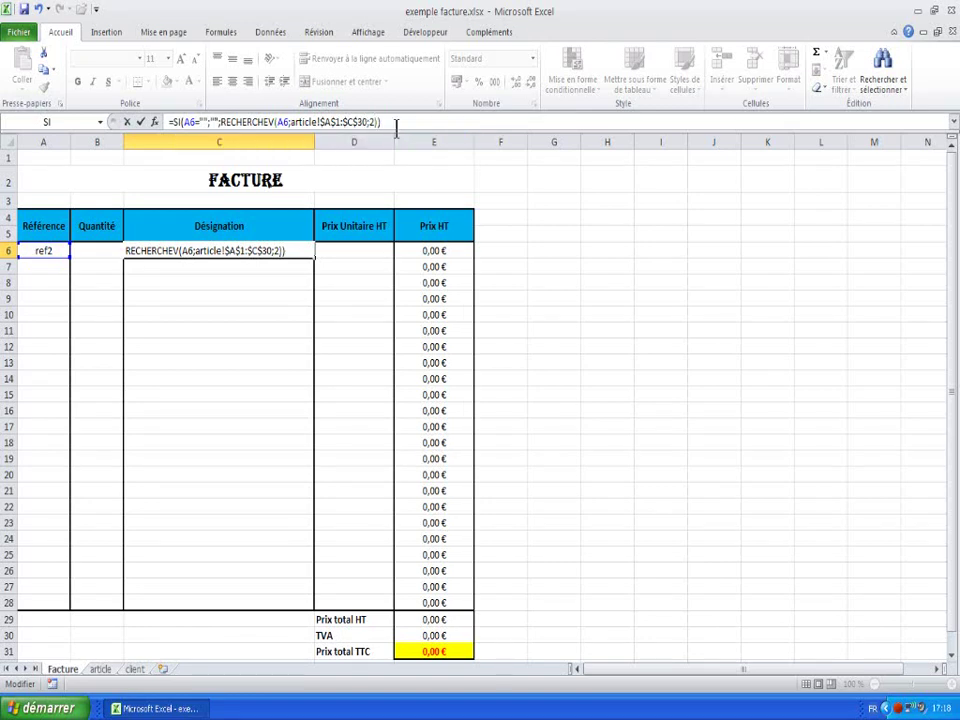
key("Return")
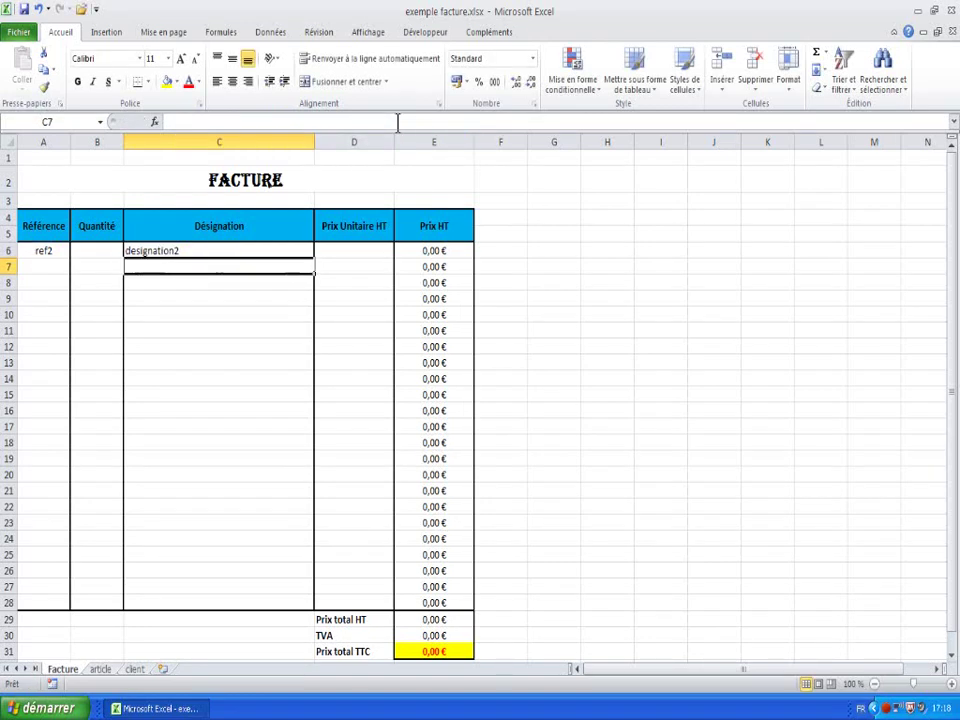
- Copy C6 and paste only its formula into C7:C28, then check the pasted cells
right_click(172, 254)
left_click(210, 283)
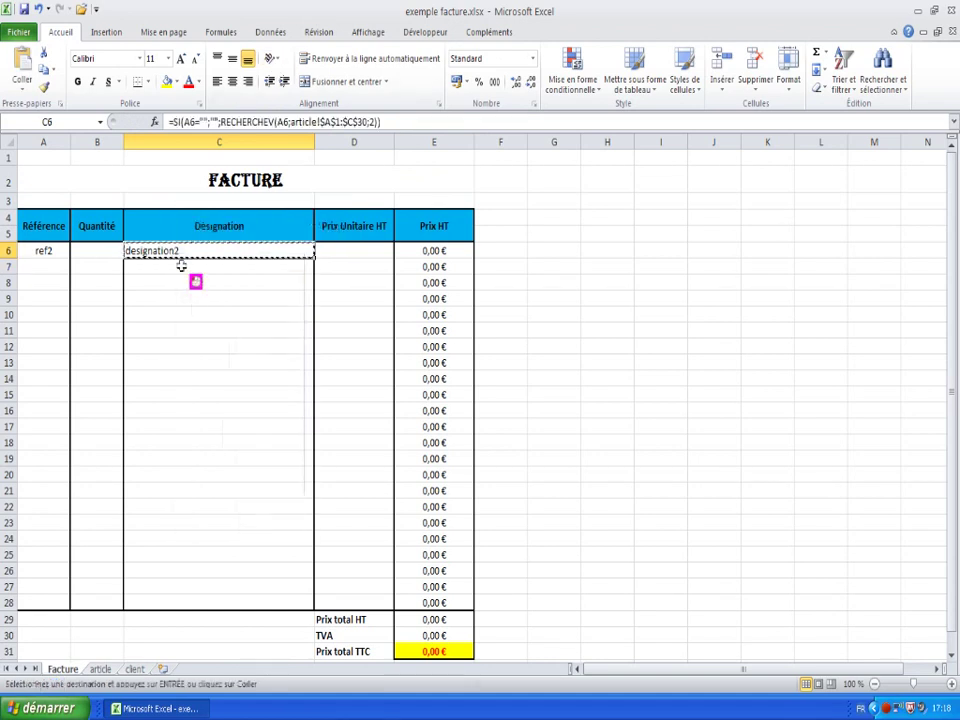
left_click_drag(210, 268, 186, 596)
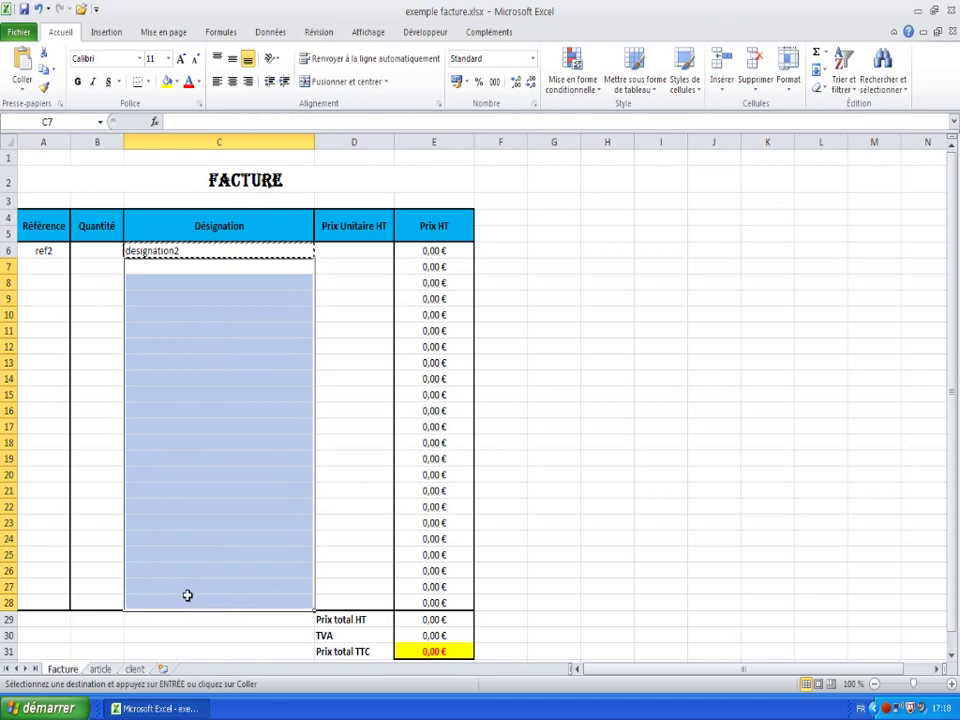
right_click(189, 497)
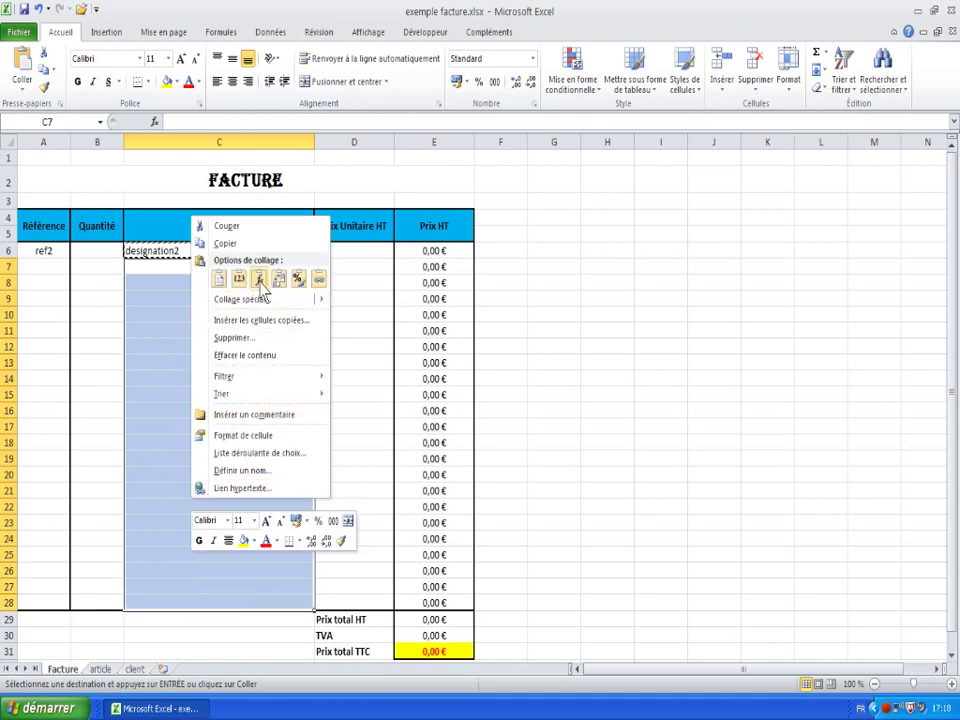
left_click(259, 279)
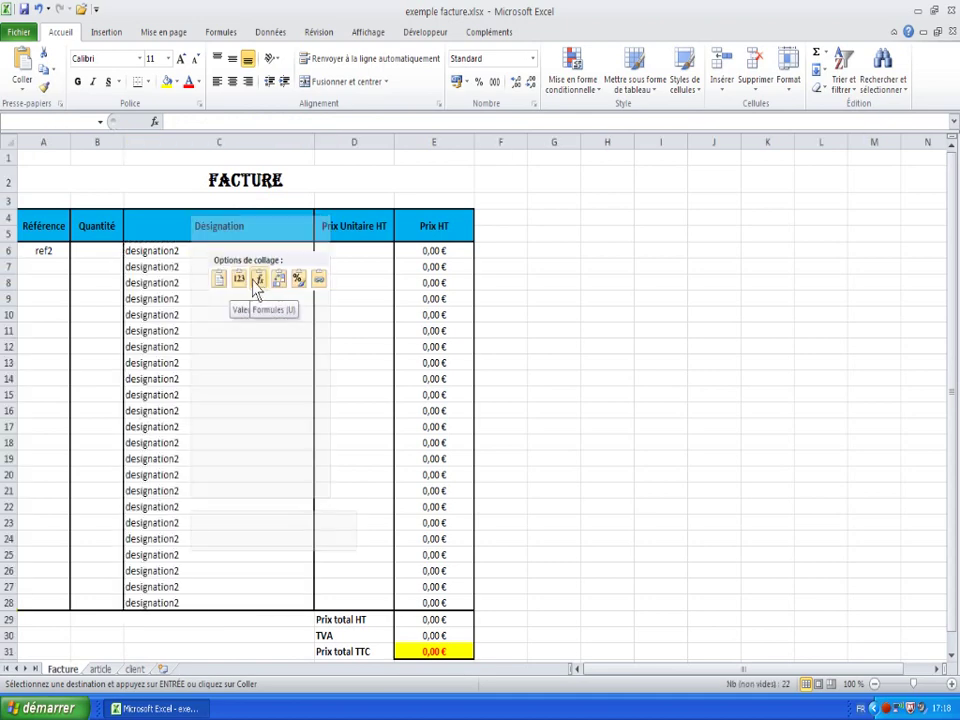
left_click(260, 282)
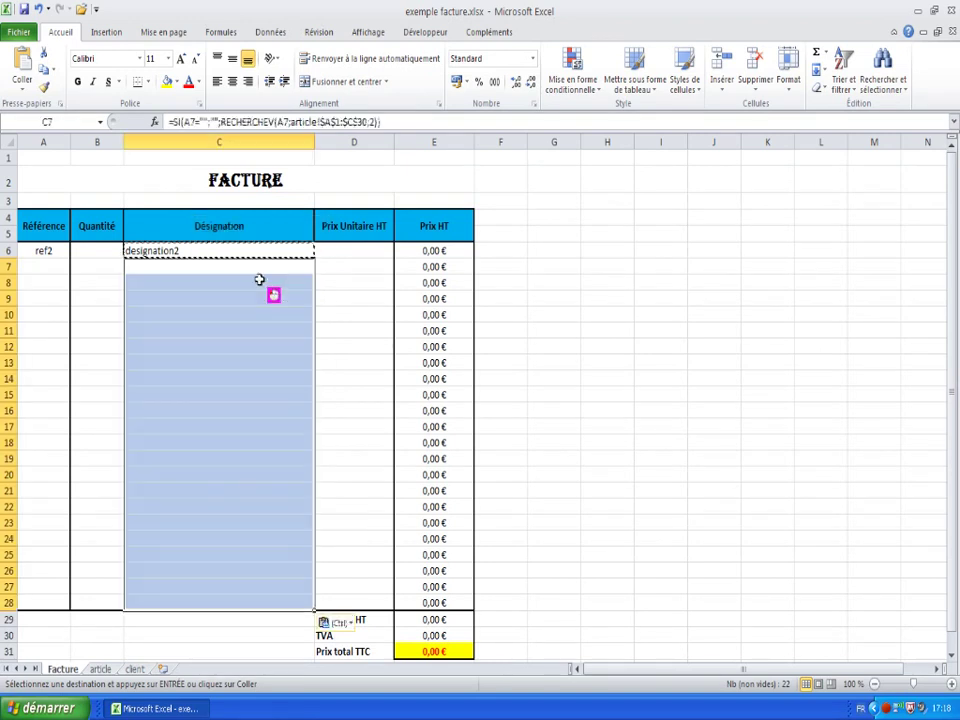
left_click(206, 350)
left_click_drag(197, 277, 190, 272)
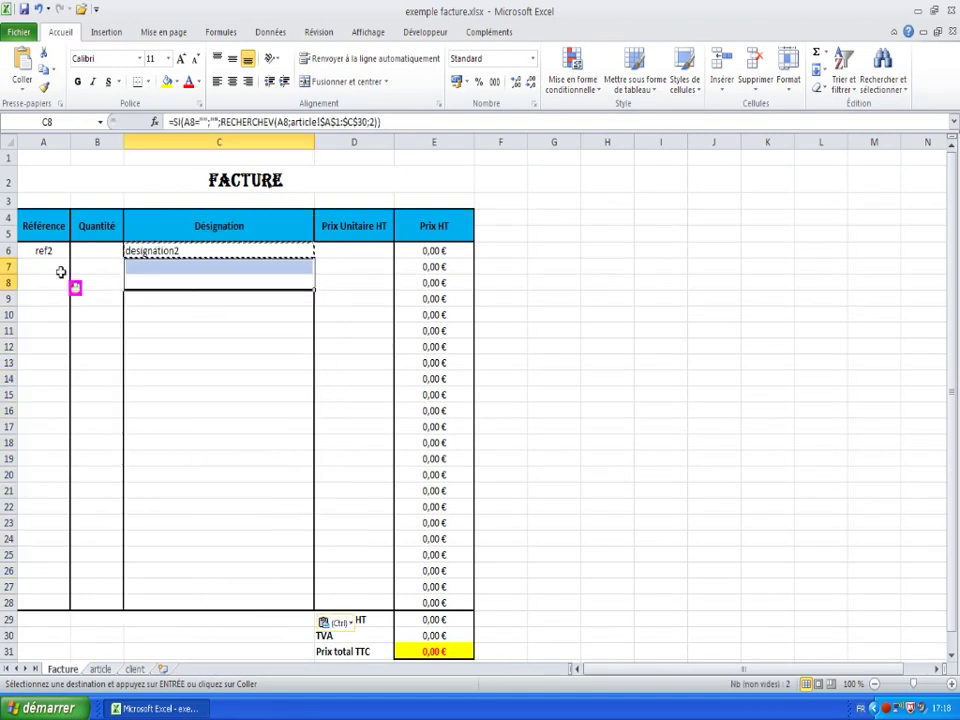
- Enter references ref1 in A7, ref3 in A8 and ref1 in A12
left_click(50, 268)
type("ref1")
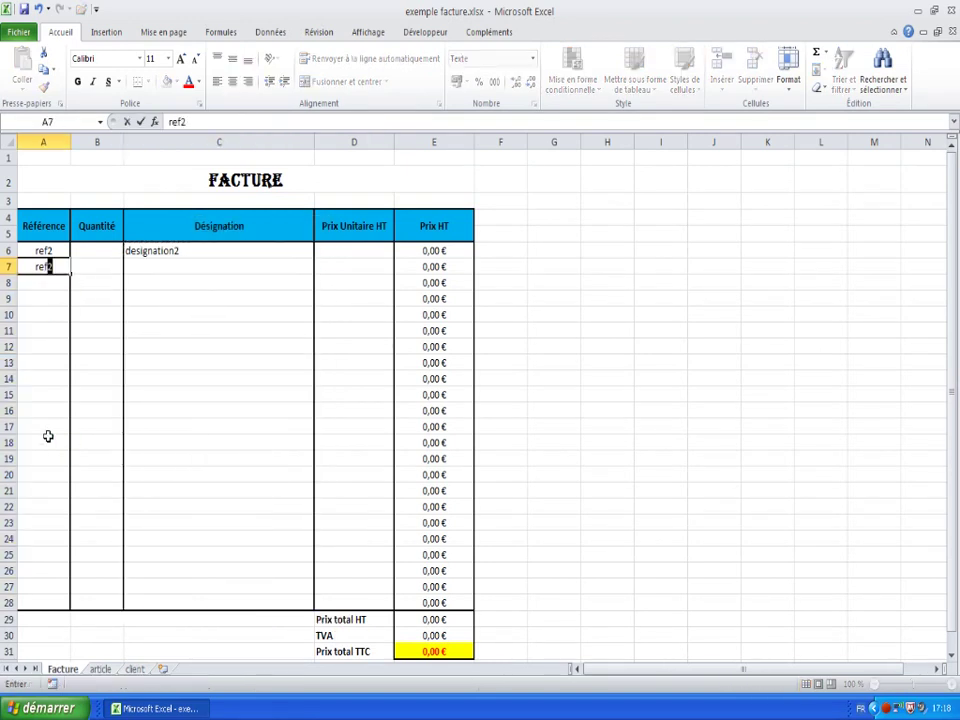
key("Return")
type("re")
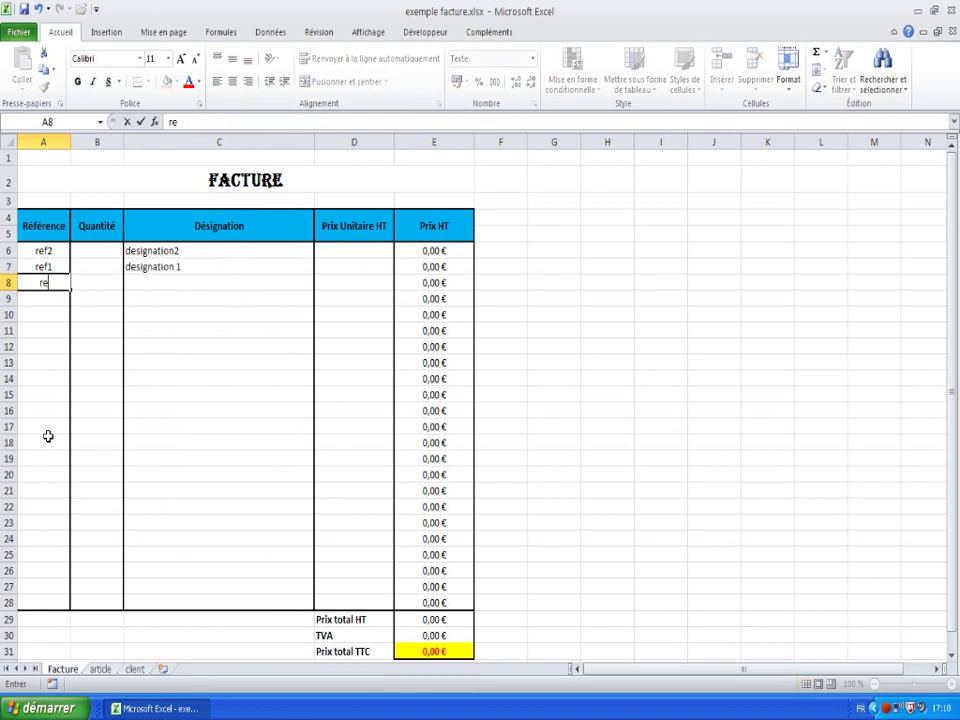
type("f3")
key("Return")
key("Return")
key("Return")
key("Return")
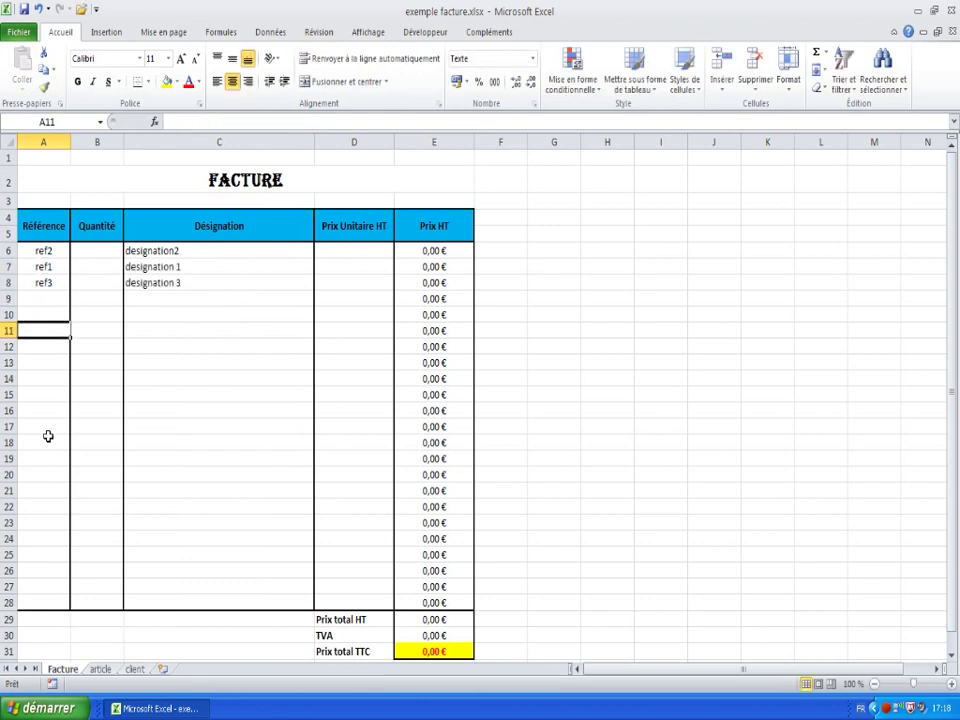
type("ref1")
key("Return")
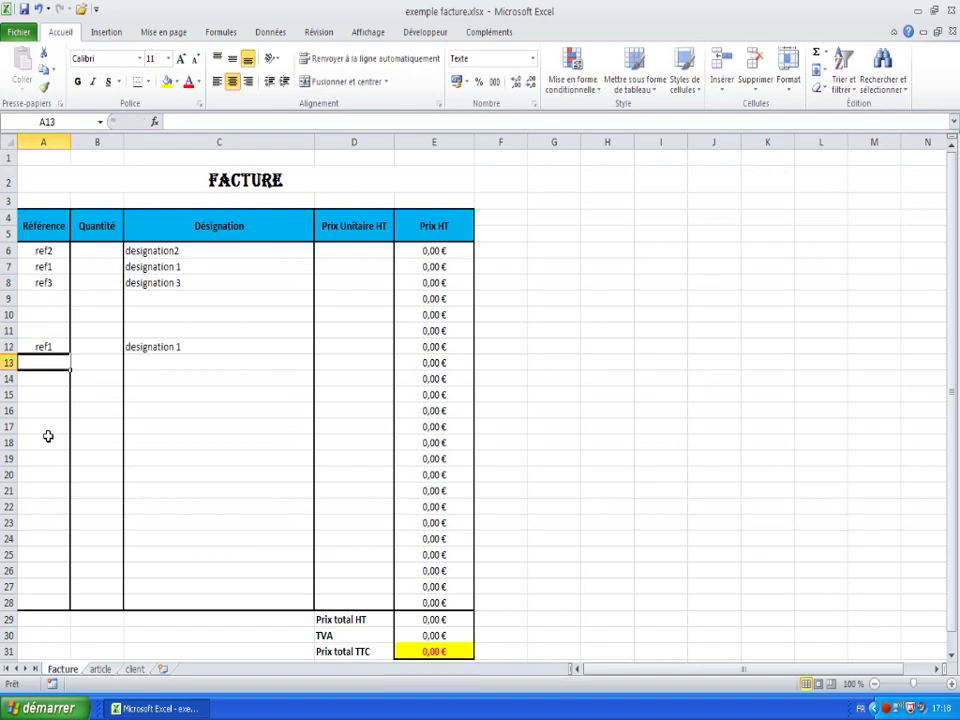
key("Up")
key("Up")
key("Up")
key("Up")
key("Up")
key("Up")
key("Up")
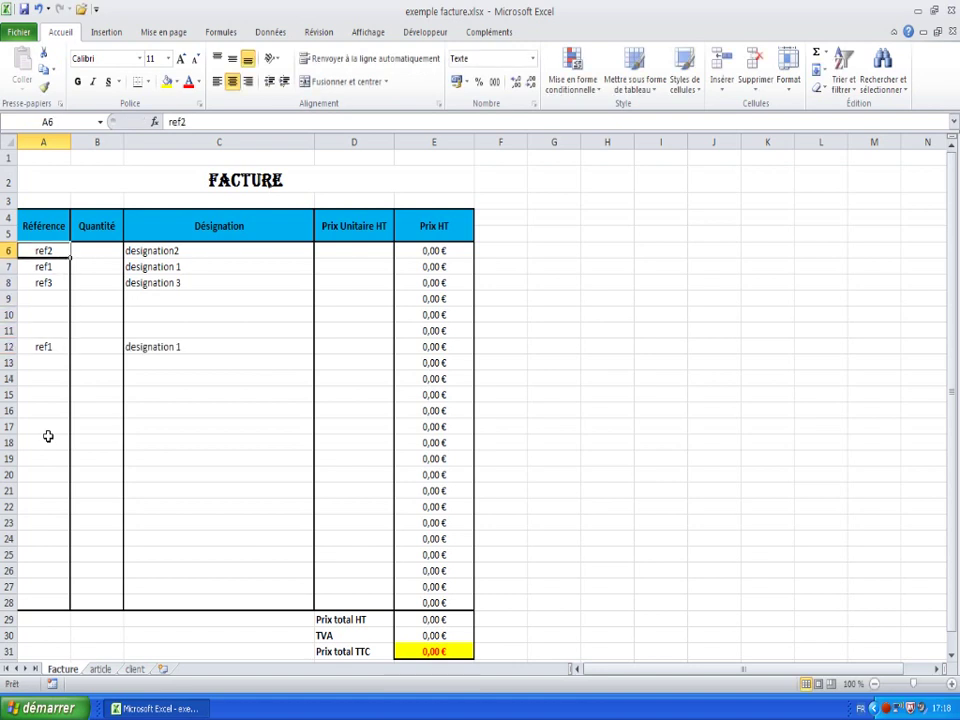
- Check the filled quantity, designation and unit price cells in rows 6–8, then switch to the article sheet
key("Right")
key("Right")
key("Right")
key("Right")
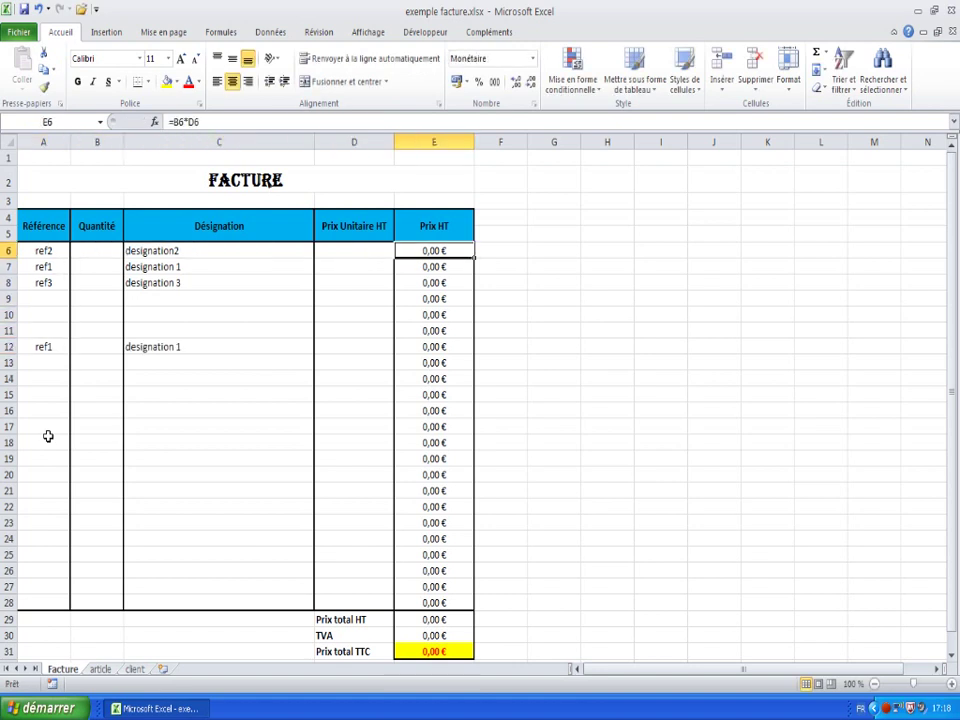
key("Left")
key("Left")
key("Left")
key("Down")
key("Down")
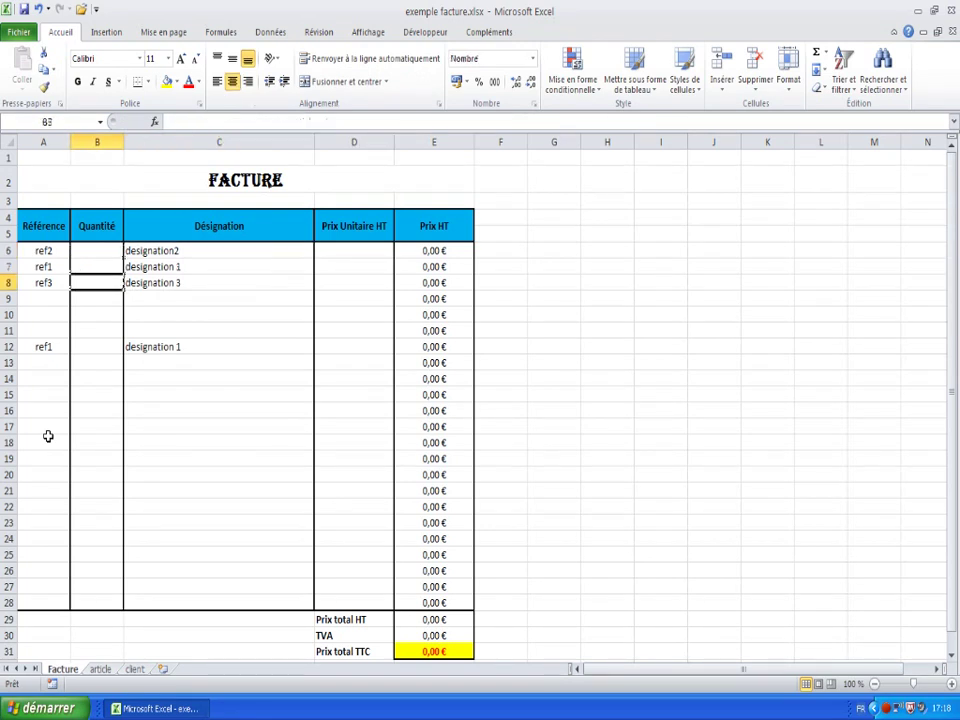
key("Right")
key("Right")
key("Up")
key("Up")
key("Down")
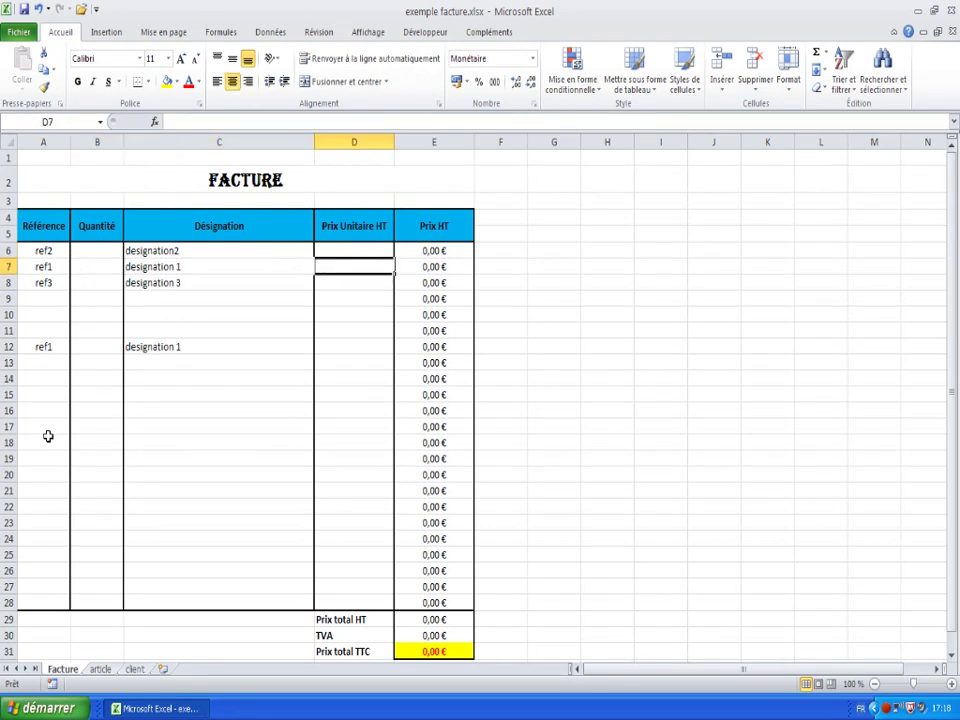
key("Down")
key("Down")
key("Down")
key("Up")
key("Up")
key("Up")
key("Up")
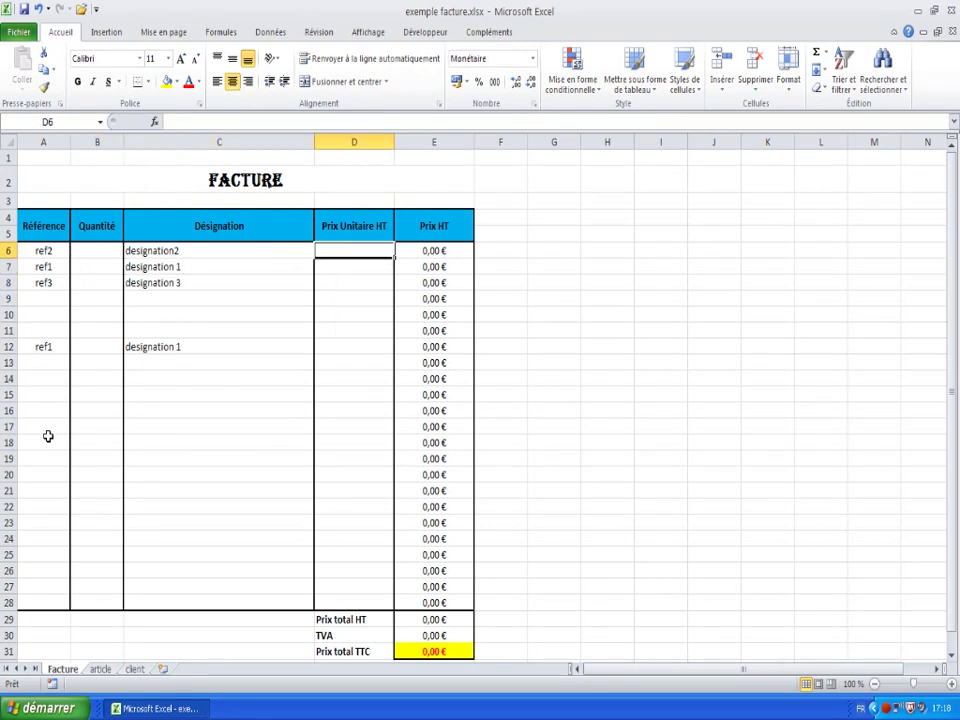
key("Down")
key("Down")
key("Down")
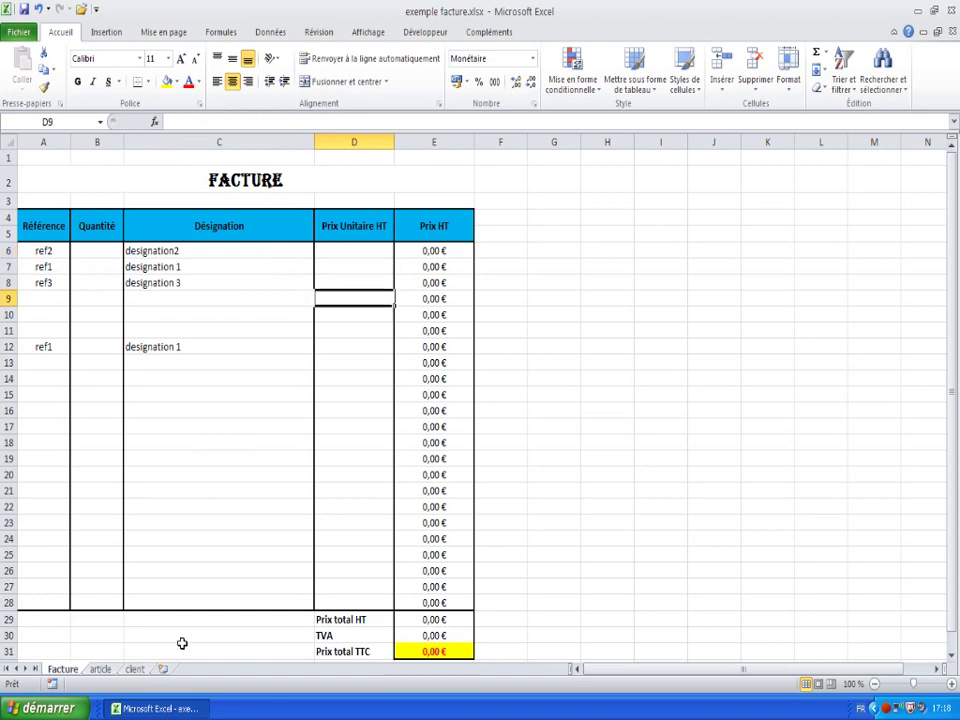
left_click(99, 669)
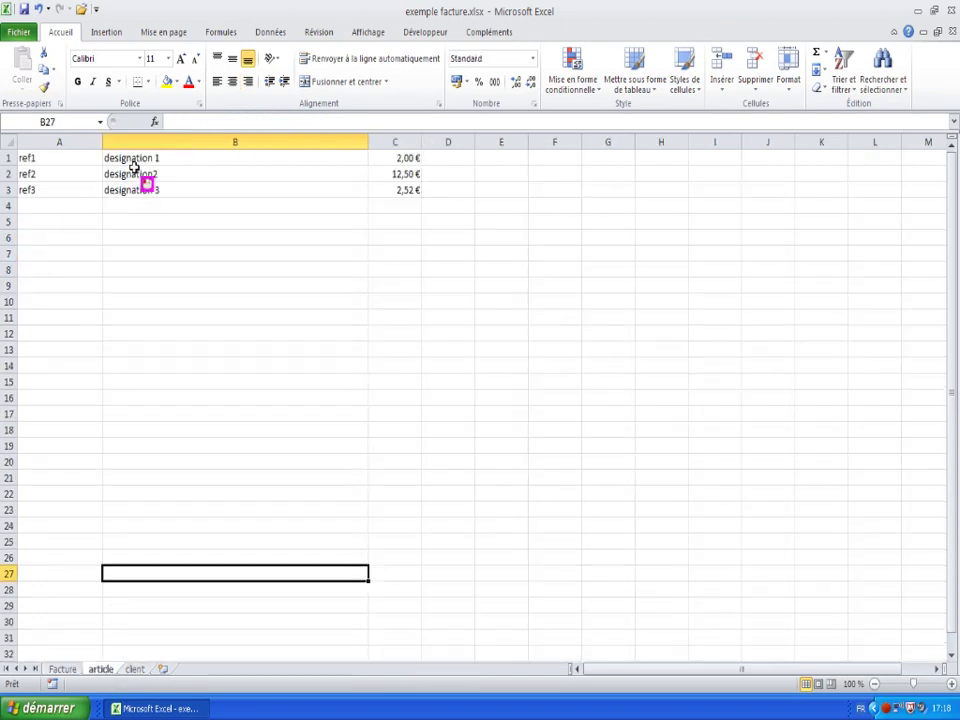
- Check the first price on the article sheet, then copy C6's lookup formula on Facture
left_click(405, 158)
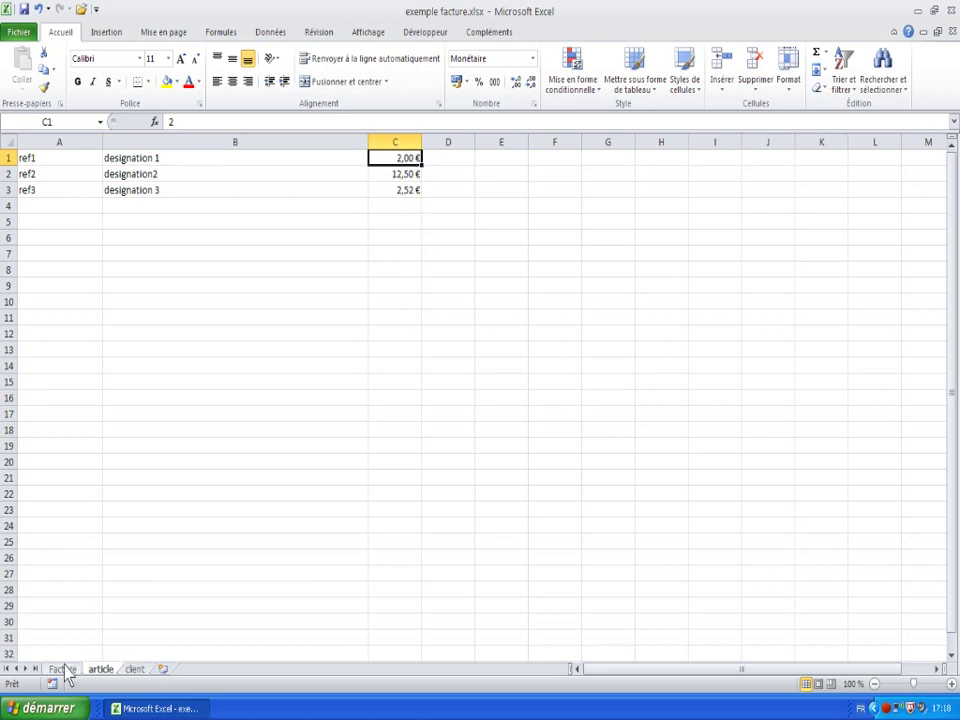
left_click(62, 669)
left_click(168, 252)
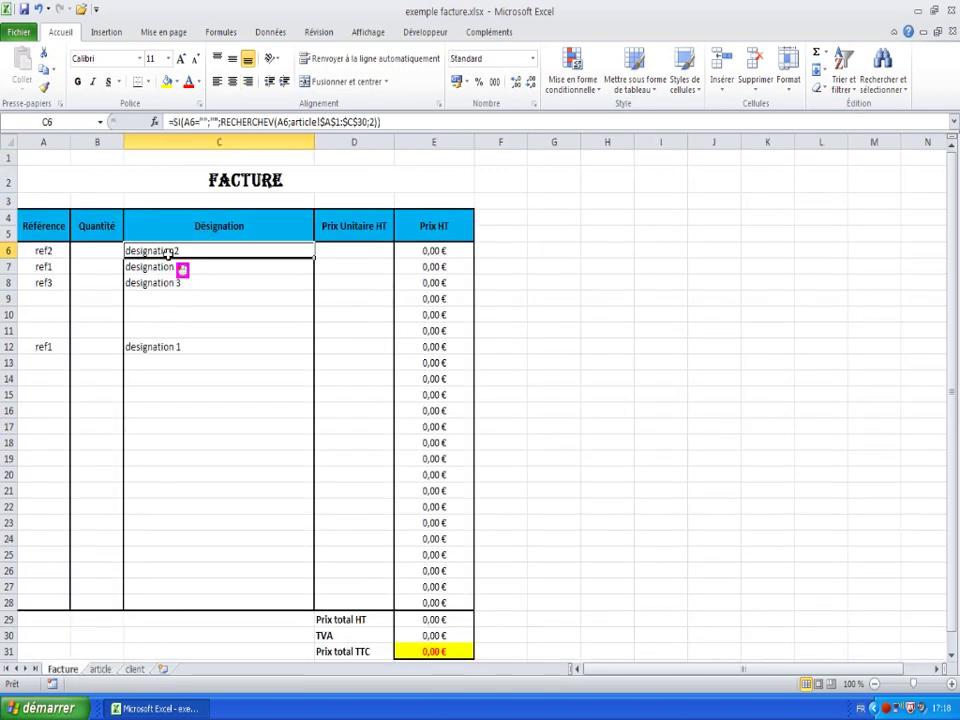
right_click(172, 252)
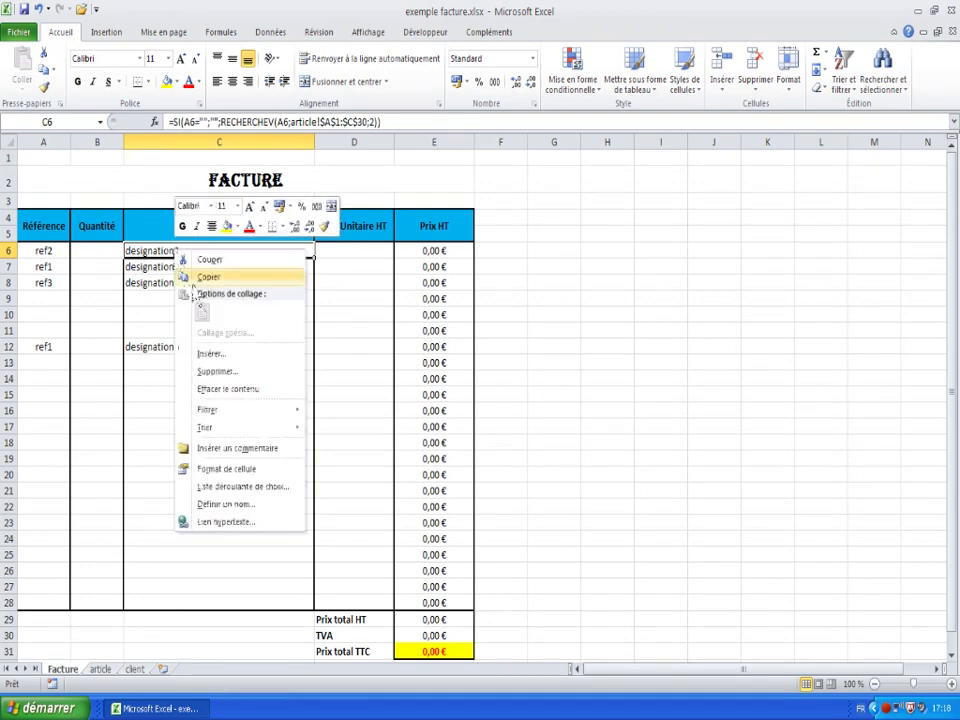
left_click(207, 277)
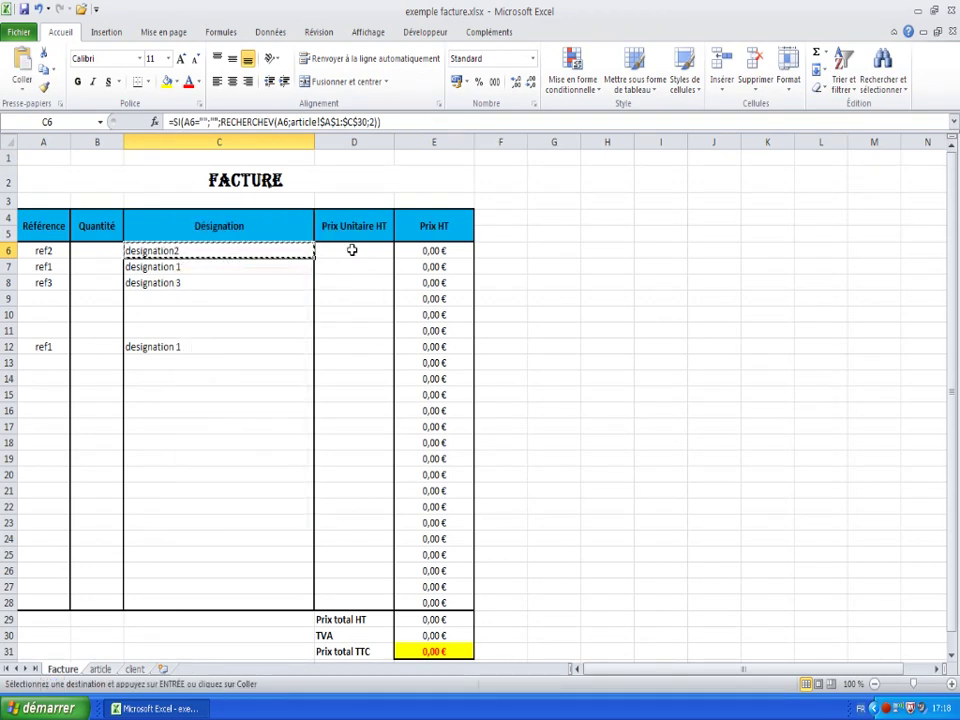
- Paste only the formula into unit price cell D6 and inspect the result
right_click(351, 250)
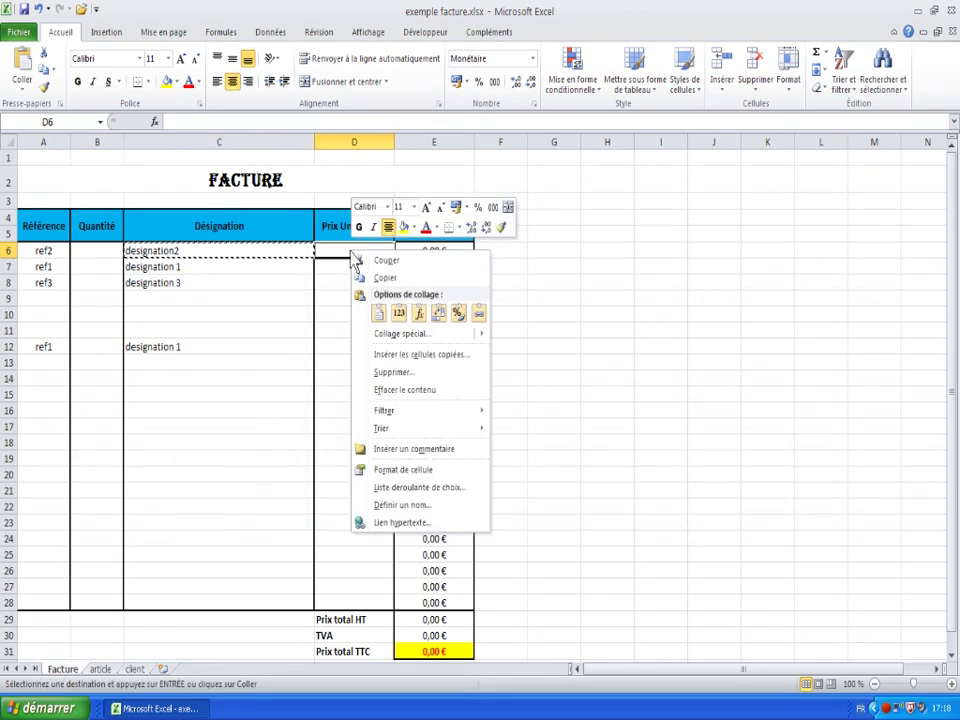
left_click(420, 315)
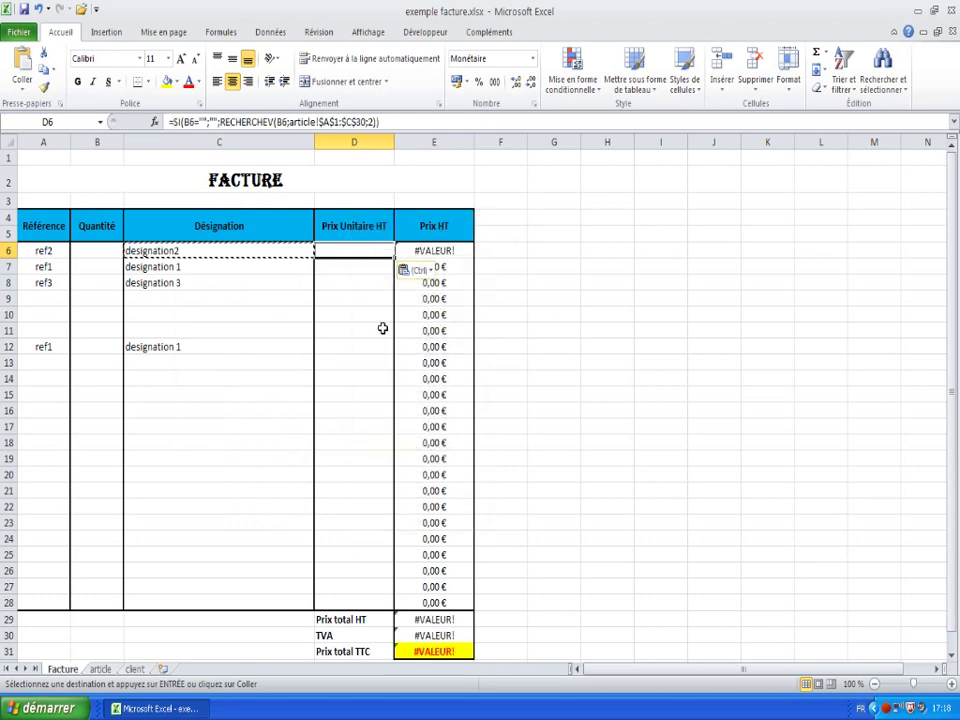
left_click(352, 336)
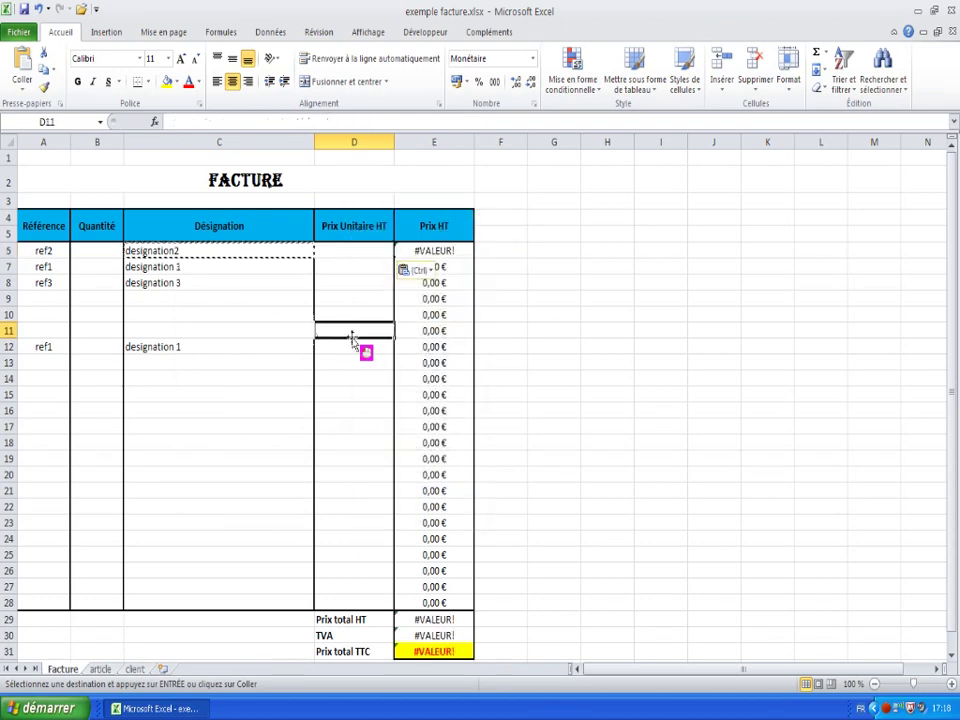
left_click(343, 254)
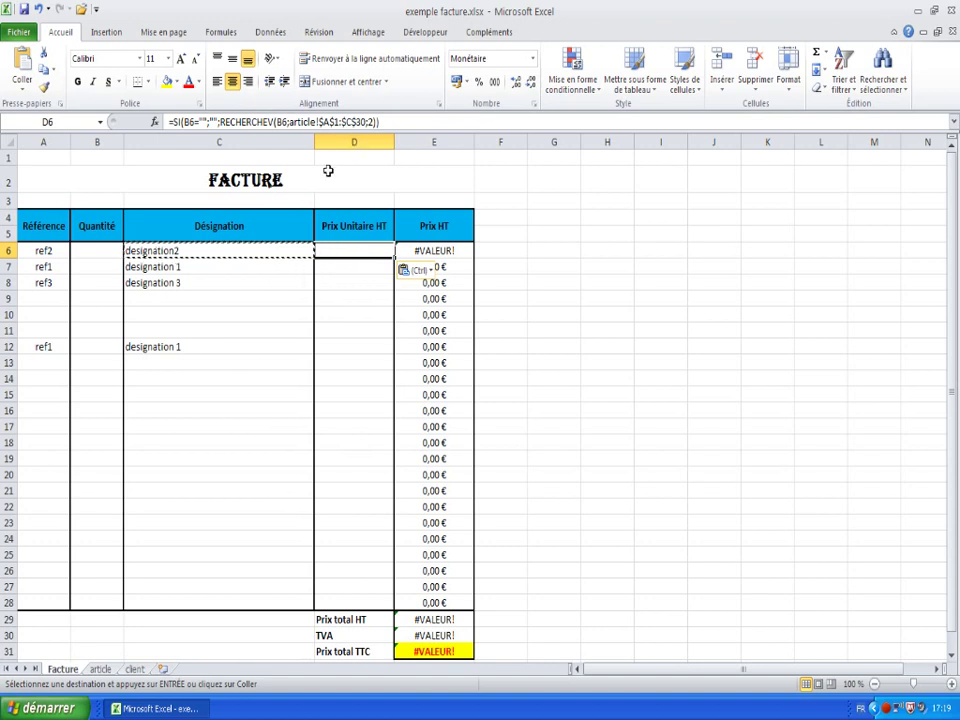
left_click(349, 285)
left_click(354, 251)
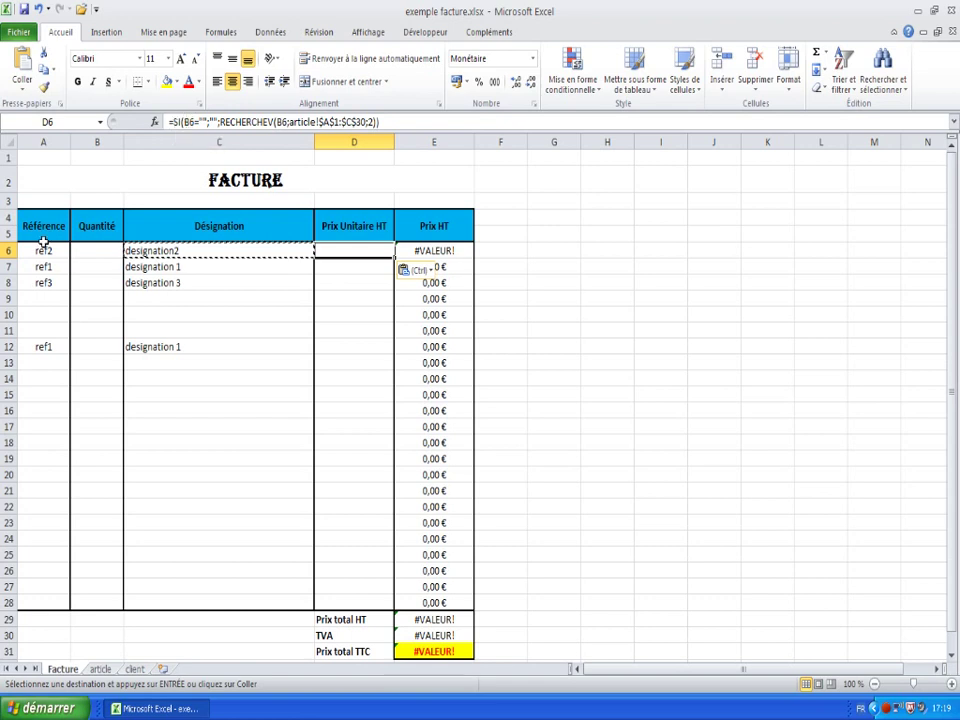
- Replace both B6 references in the D6 formula with A6
left_click(186, 121)
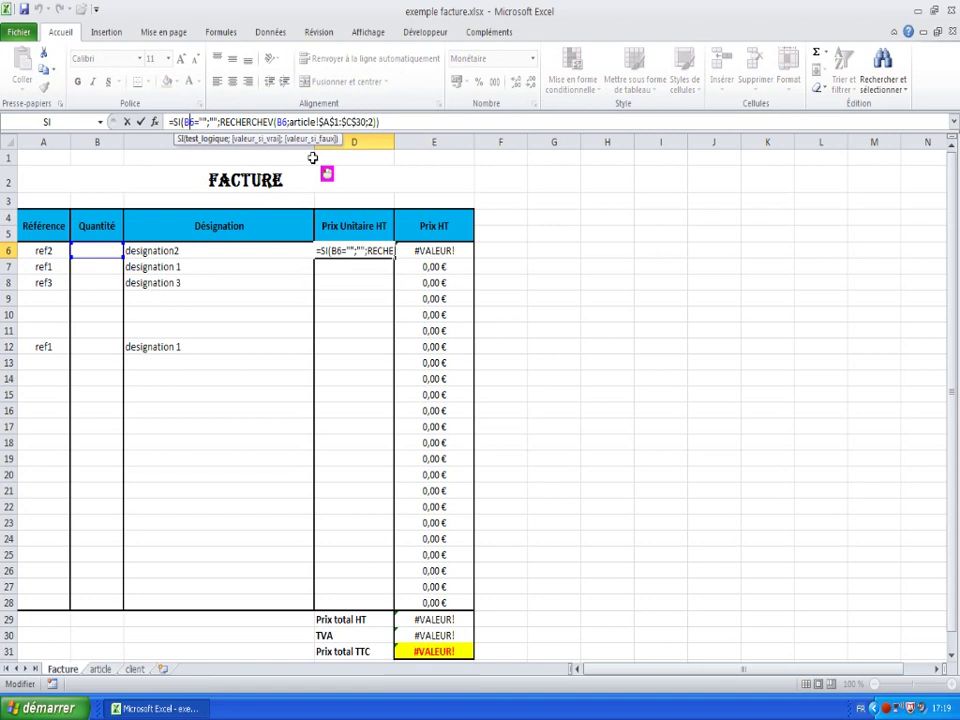
key("BackSpace")
type("A")
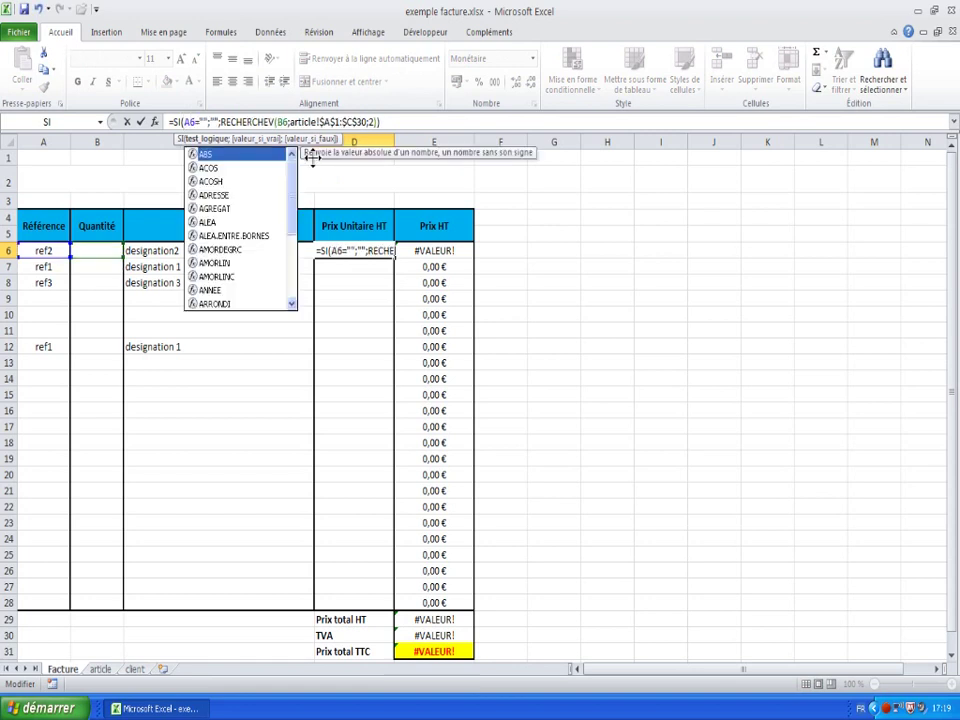
key("Right")
key("Right")
key("Right")
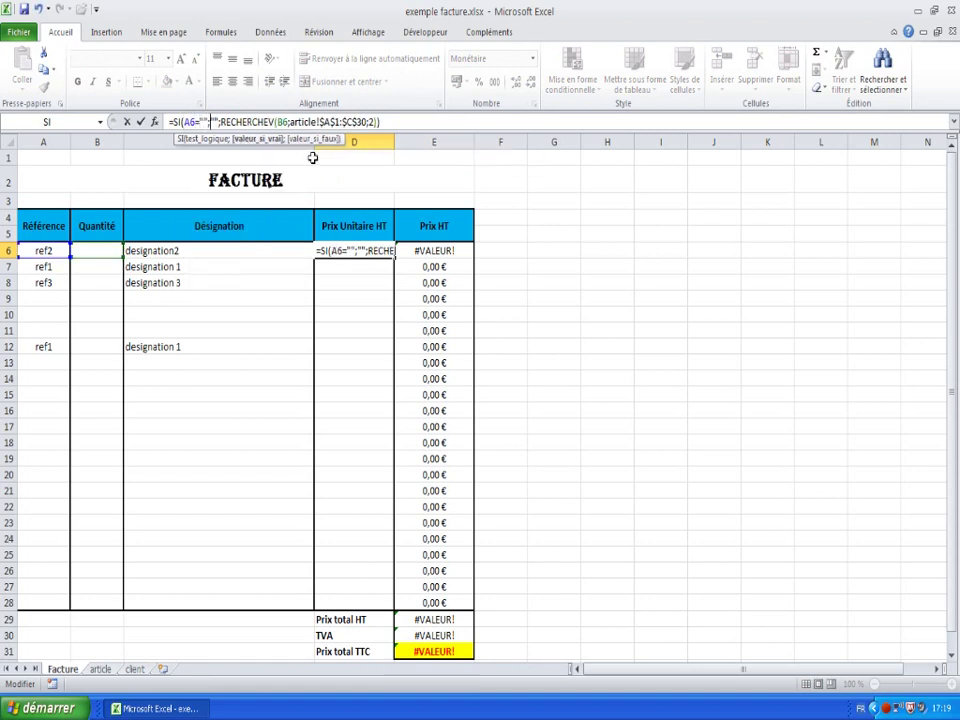
key("Right")
key("Right")
key("Right")
key("Right")
key("Right")
key("Right")
key("Right")
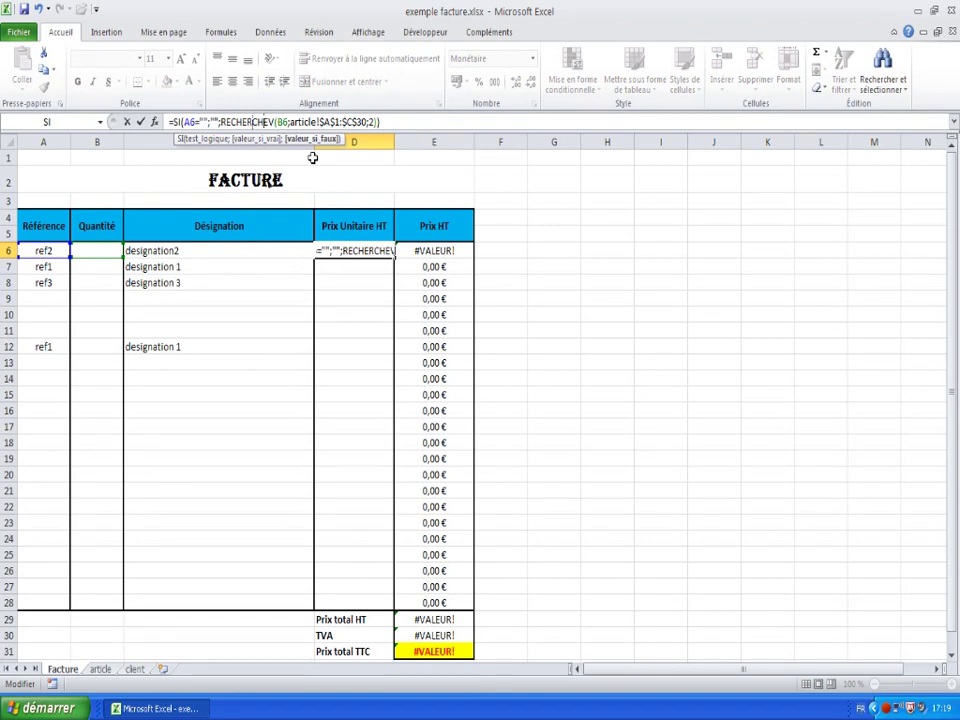
key("Right")
key("Right")
key("Right")
key("Right")
key("Right")
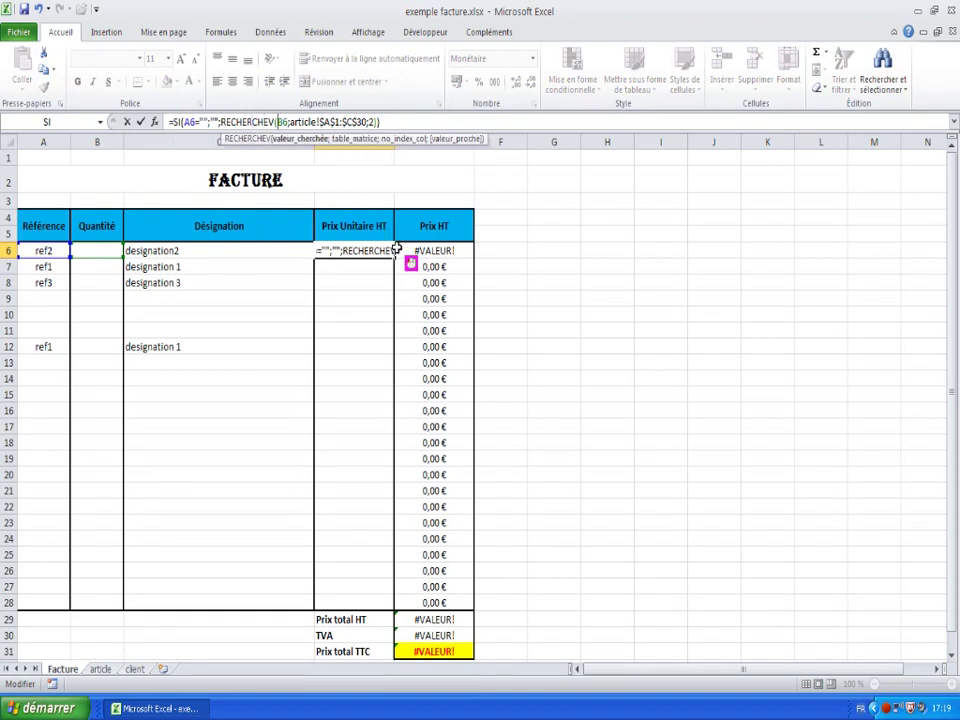
key("Delete")
type("A")
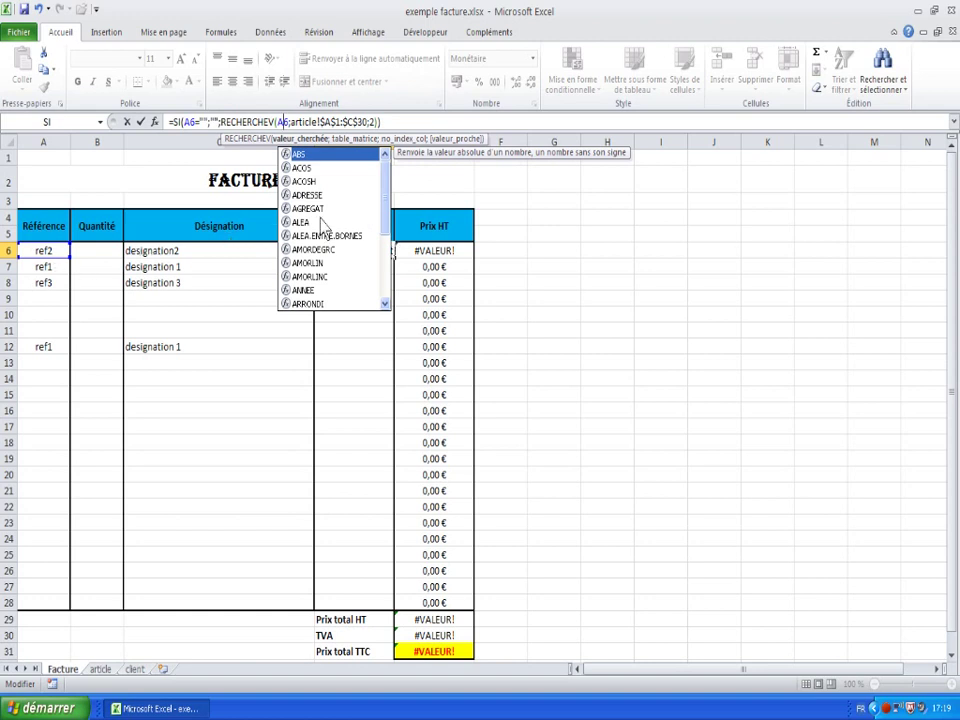
left_click(432, 120)
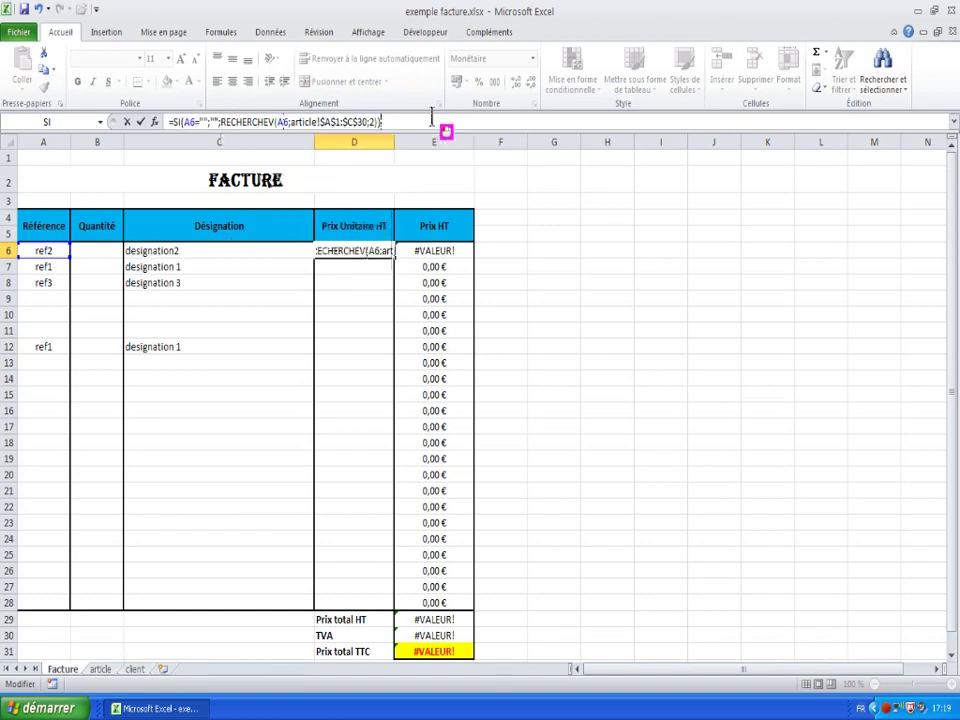
key("Return")
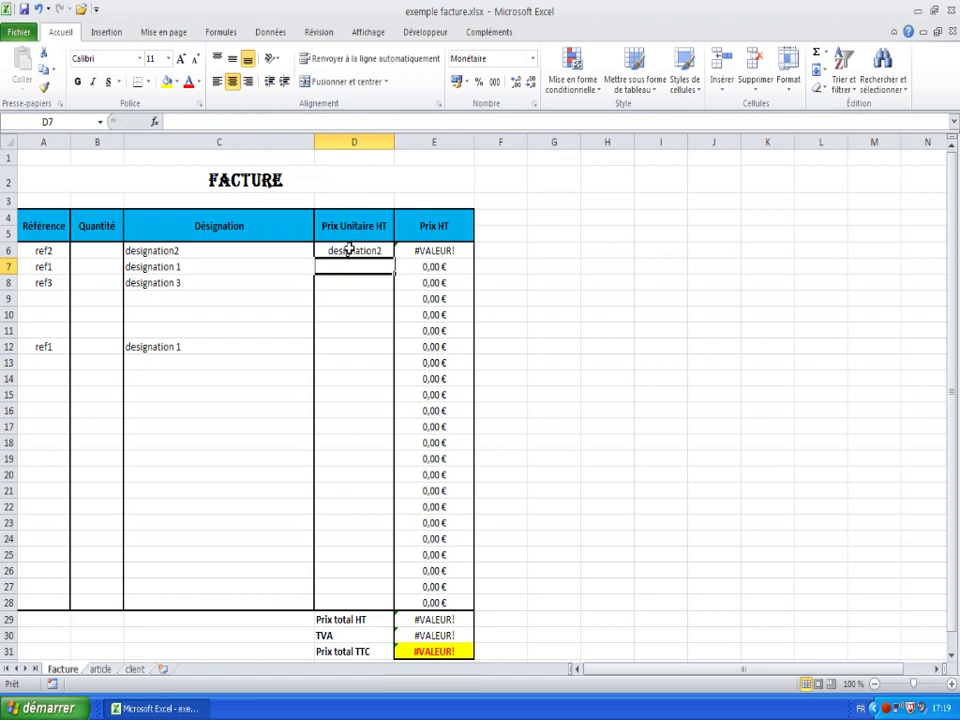
left_click(364, 250)
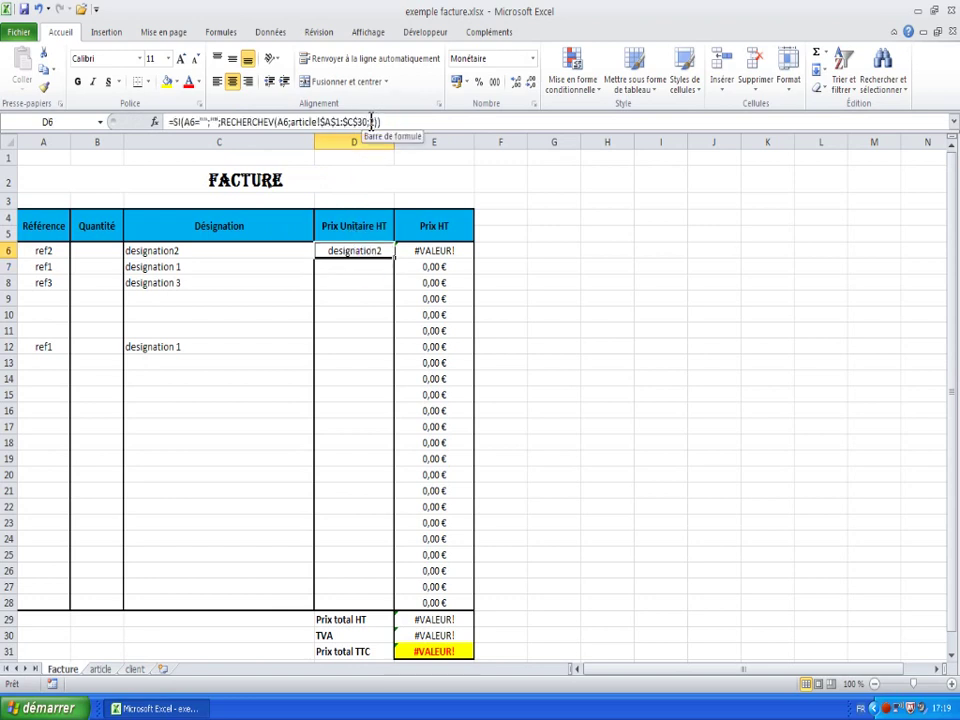
- Change the D6 lookup's column index from 2 to 3 so it returns the 12,50 € unit price
left_click(372, 121)
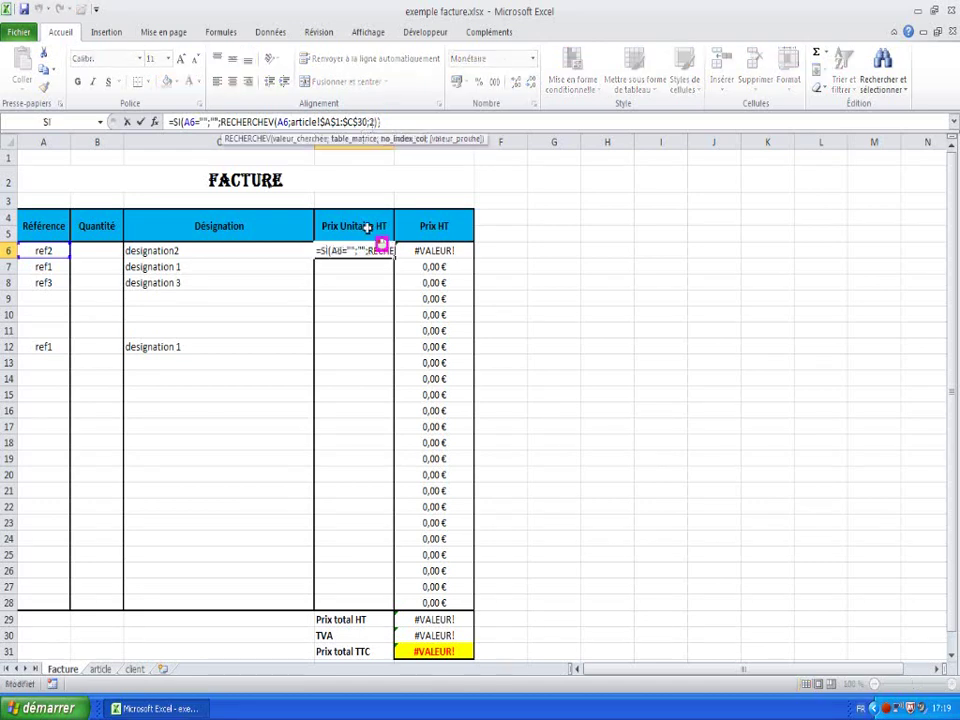
key("BackSpace")
type("3")
key("Return")
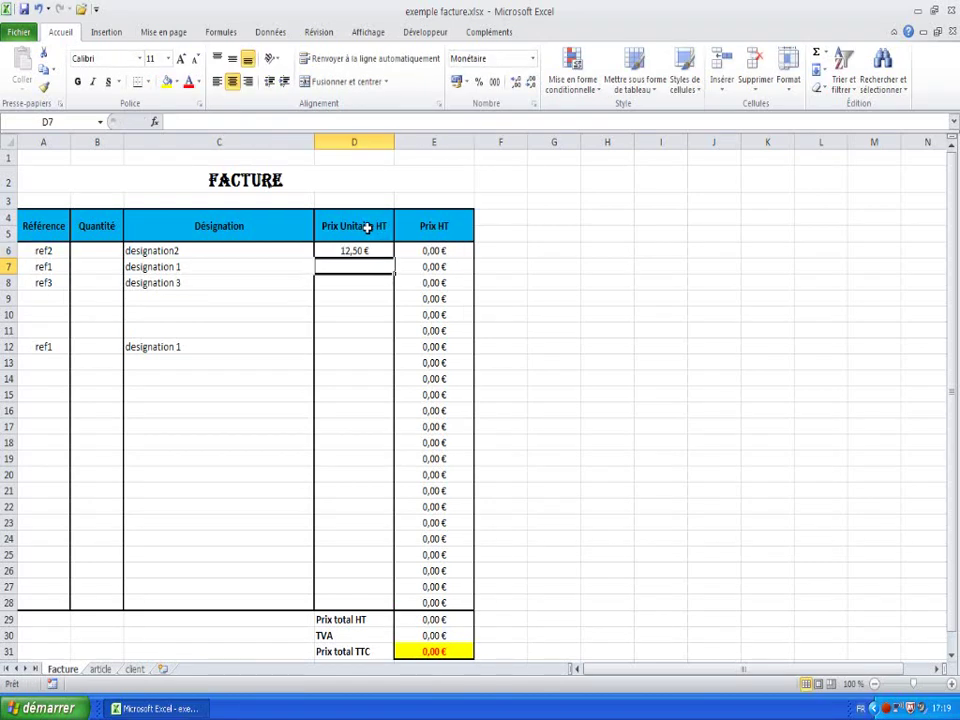
left_click(366, 249)
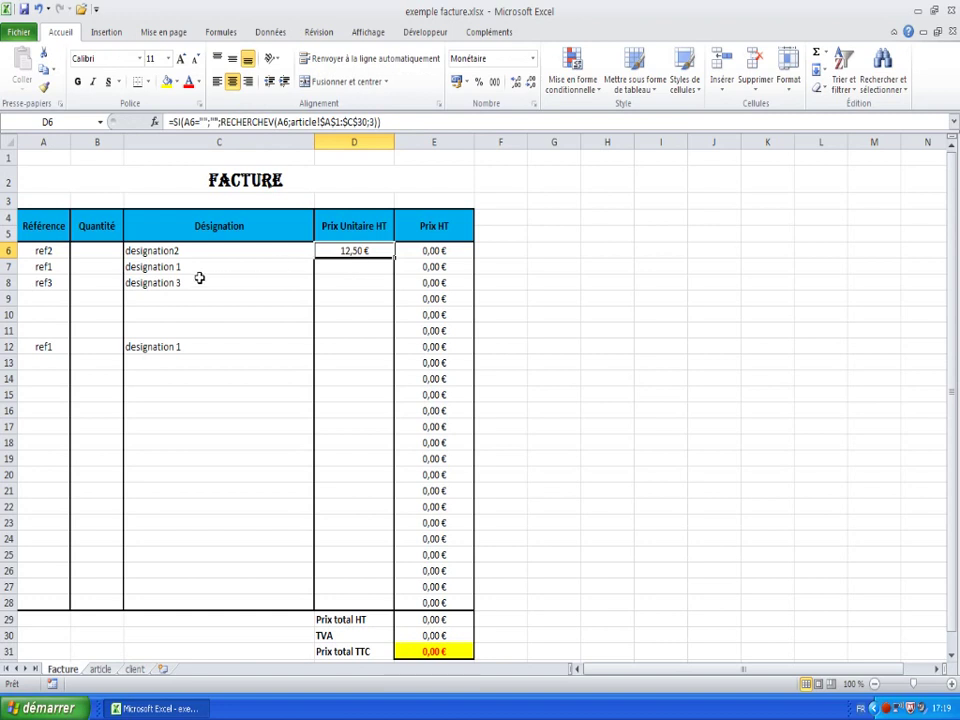
- Copy D6's price formula and paste formulas only into D7:D28, giving 2,00 €, 2,52 € and 2,00 €
left_click(364, 267)
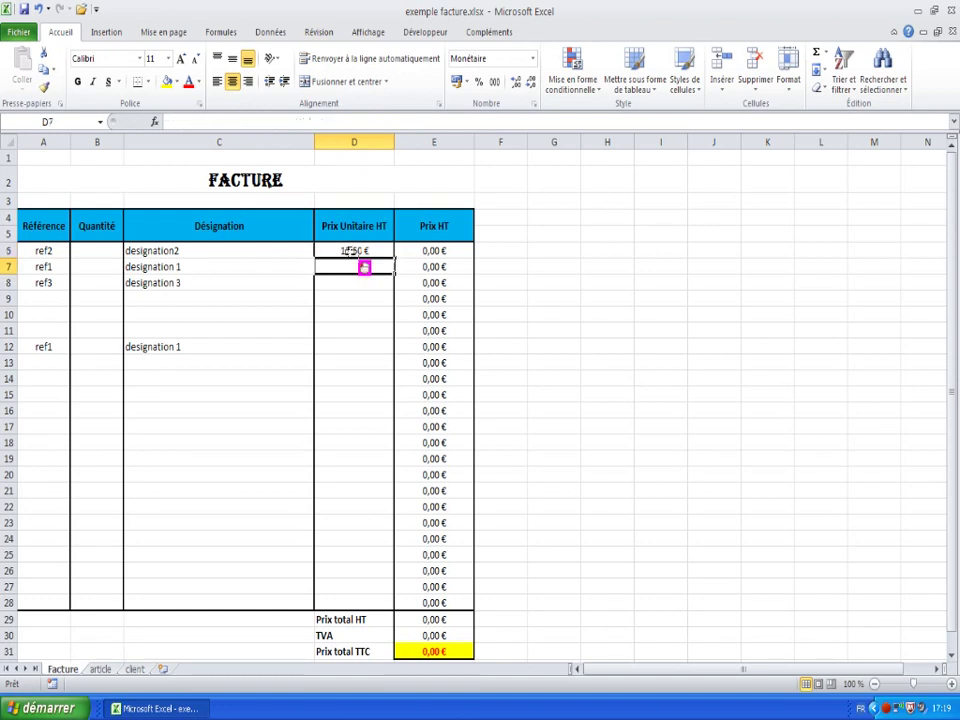
left_click(350, 251)
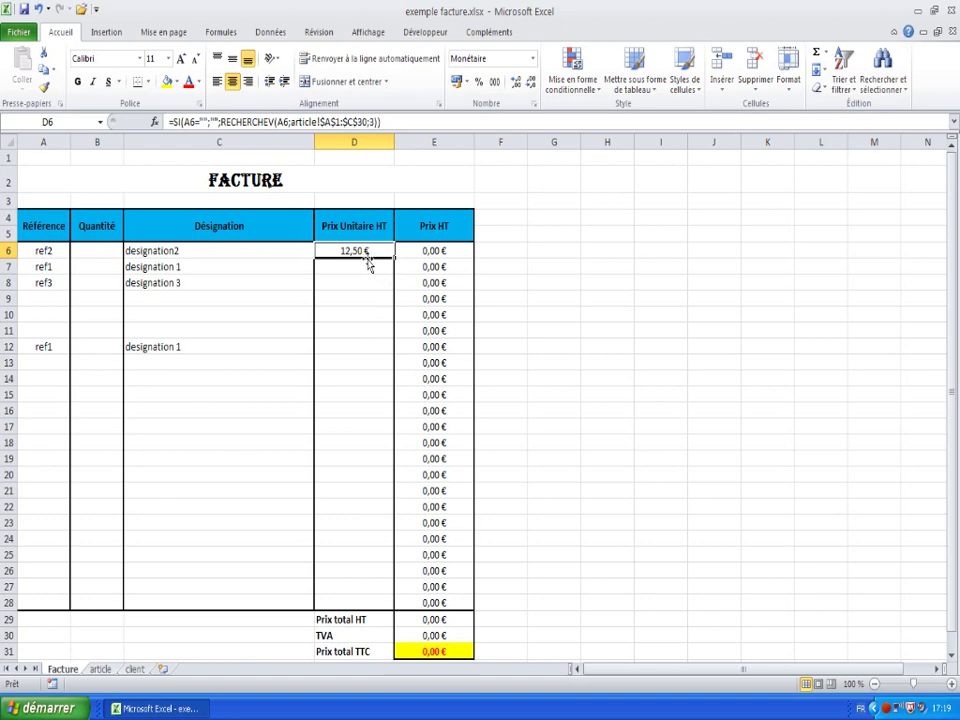
right_click(363, 252)
left_click(398, 280)
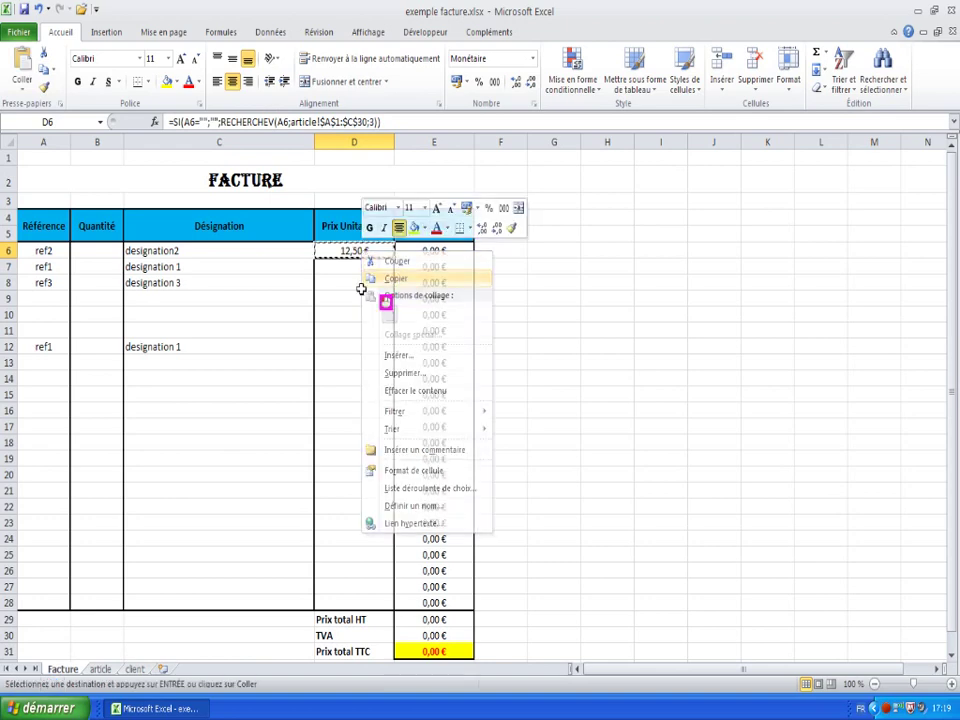
left_click_drag(354, 266, 358, 602)
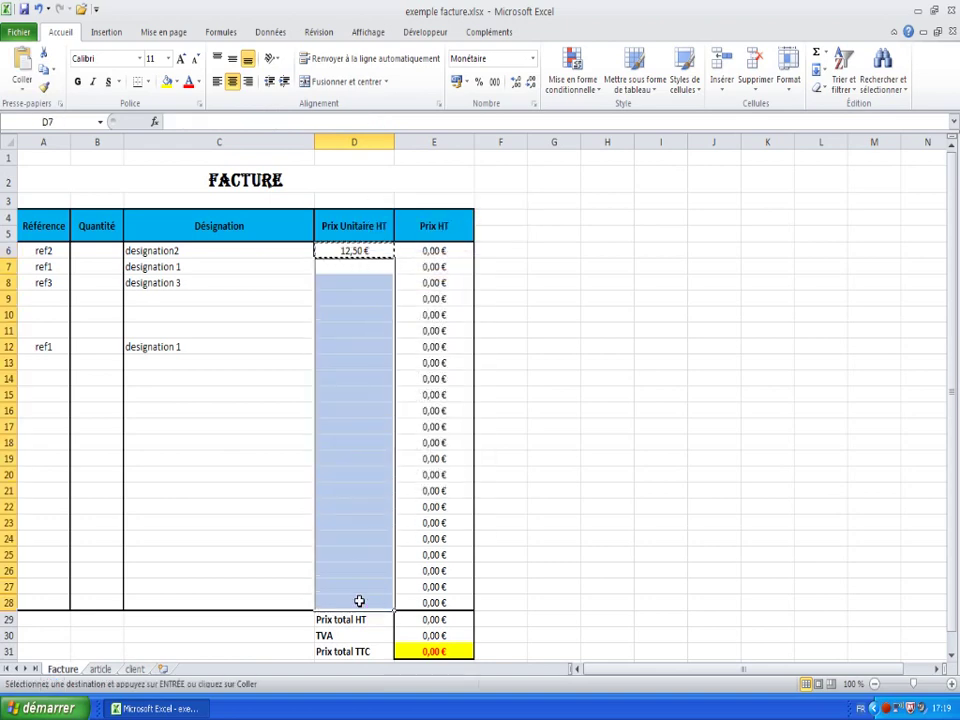
right_click(353, 269)
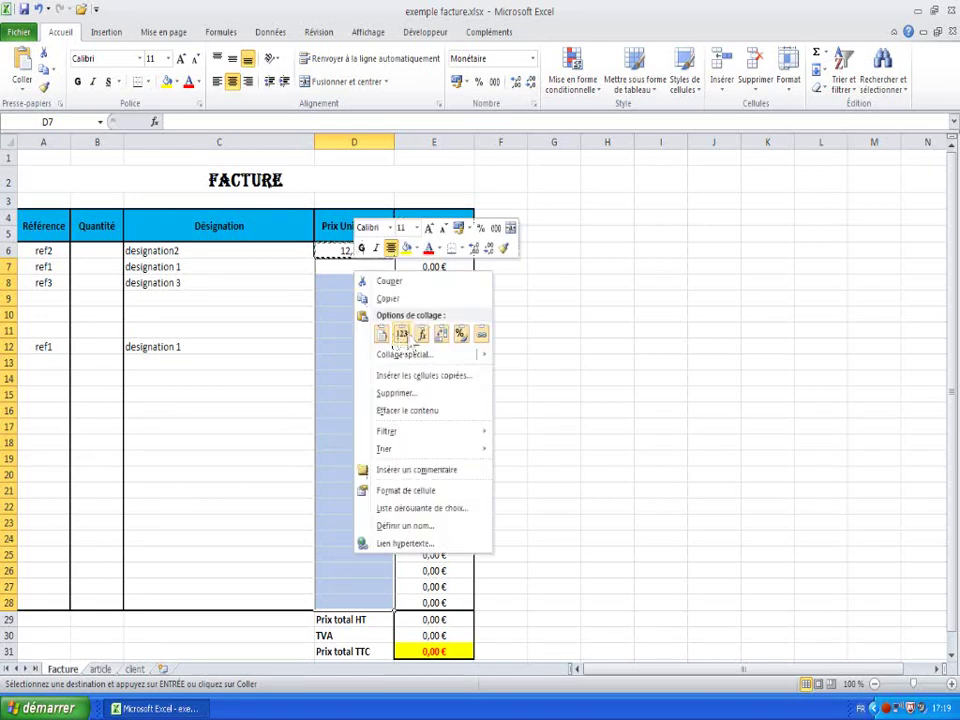
left_click(423, 335)
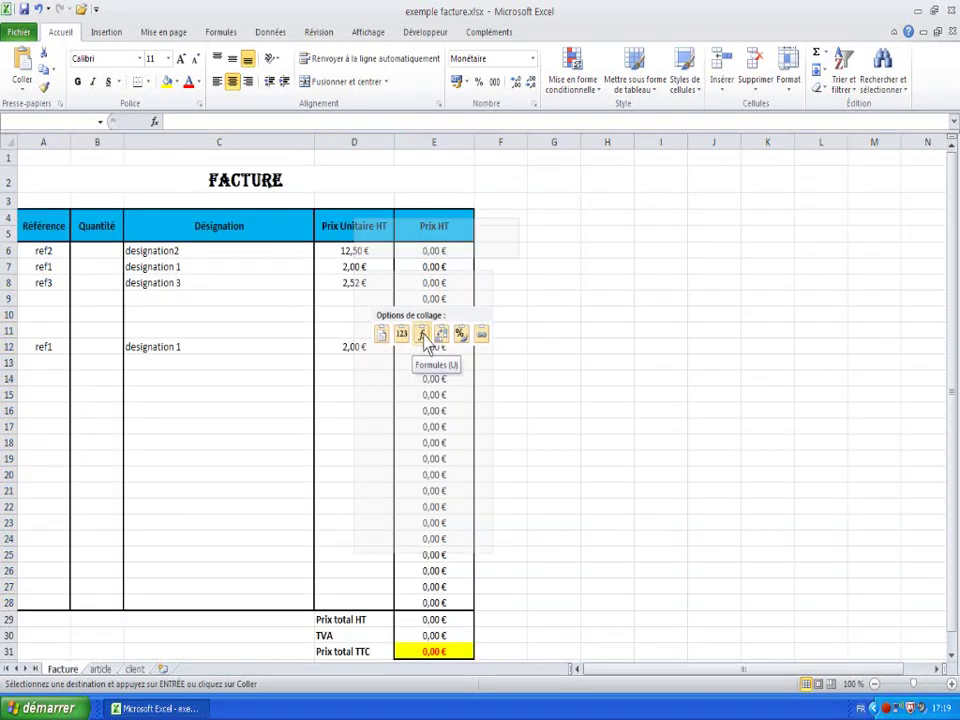
left_click(342, 456)
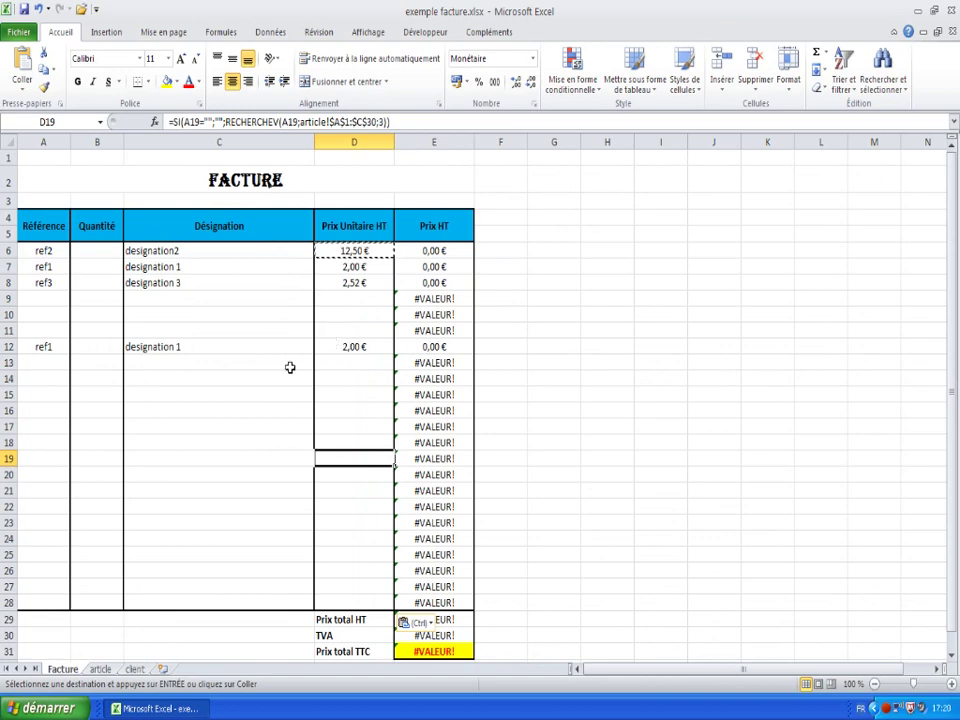
scroll(349, 306, "down", 2)
scroll(349, 306, "up", 1)
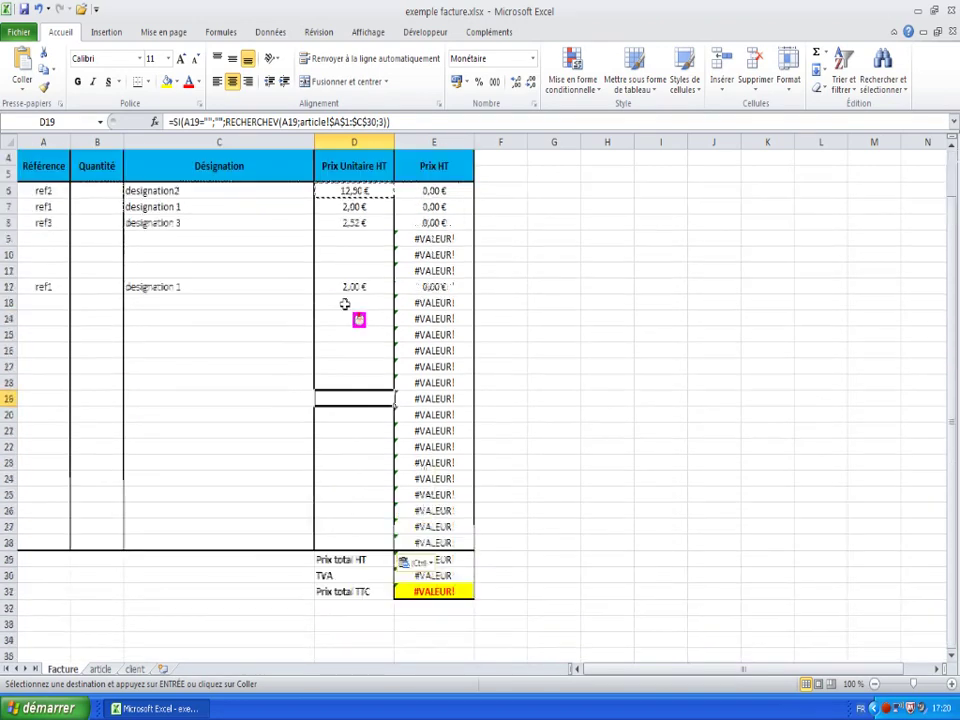
scroll(344, 304, "up", 1)
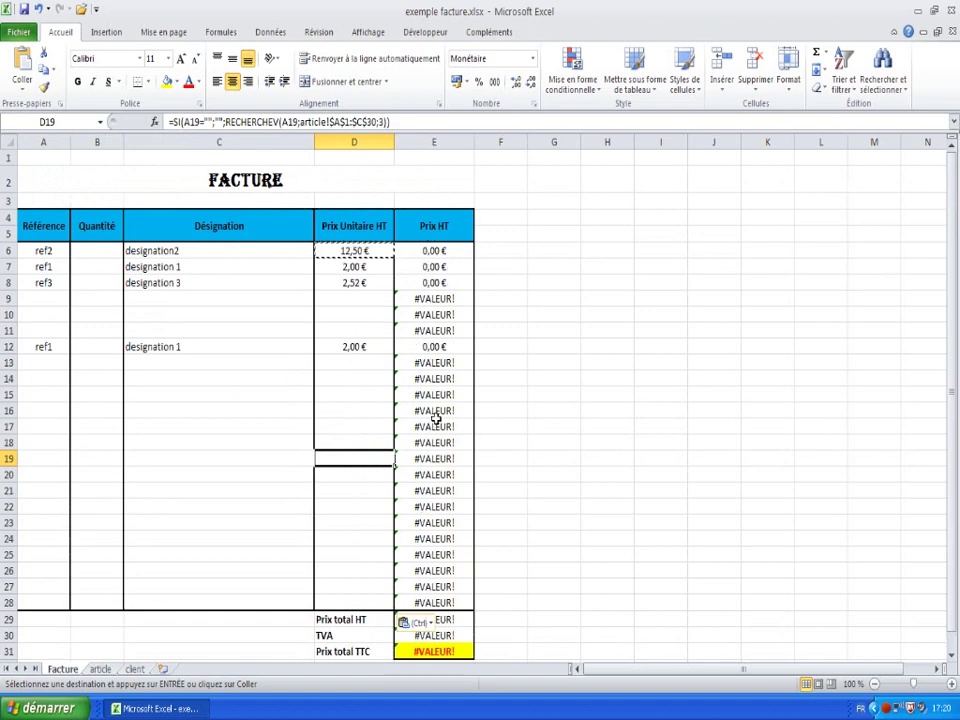
- Enter quantities 2, 3, 10 and 20 for the four line items starting at B6
left_click(110, 251)
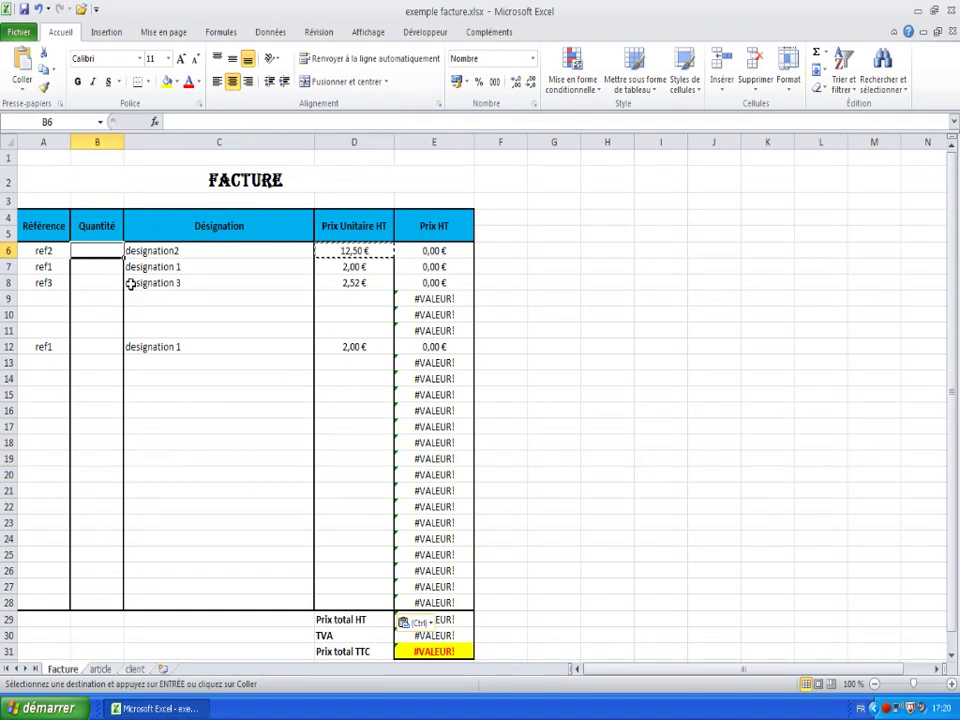
type("2")
key("Return")
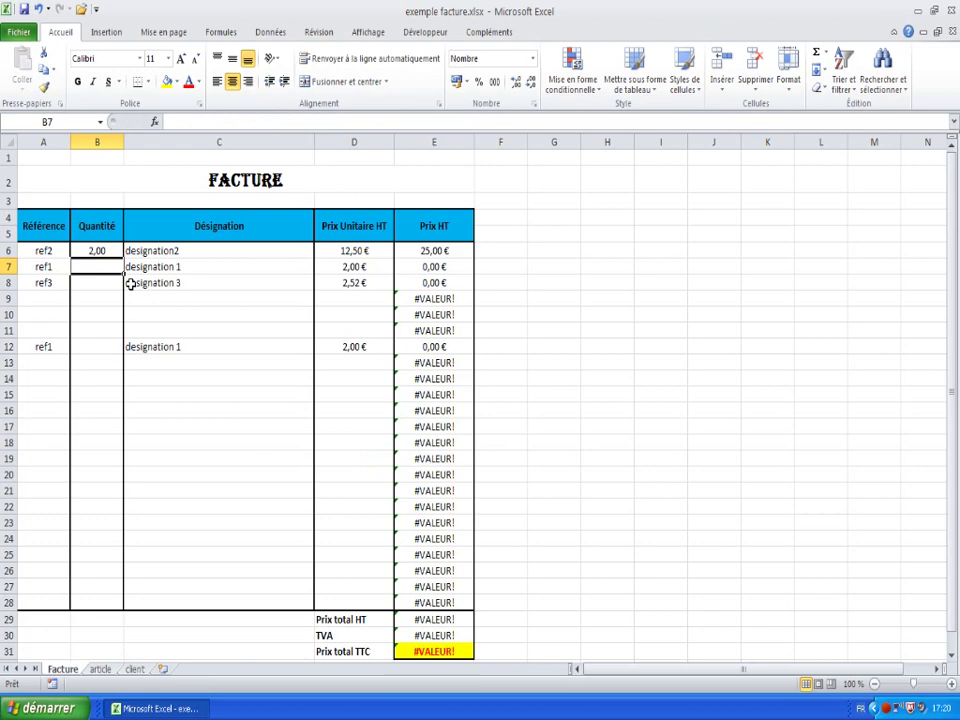
type("3")
key("Return")
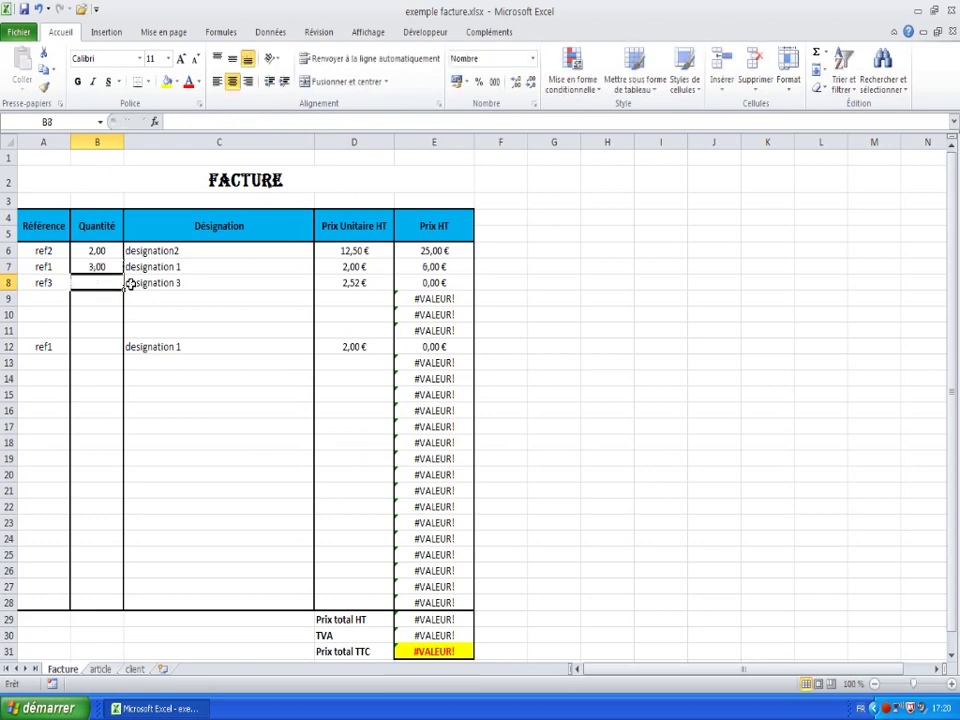
type("10")
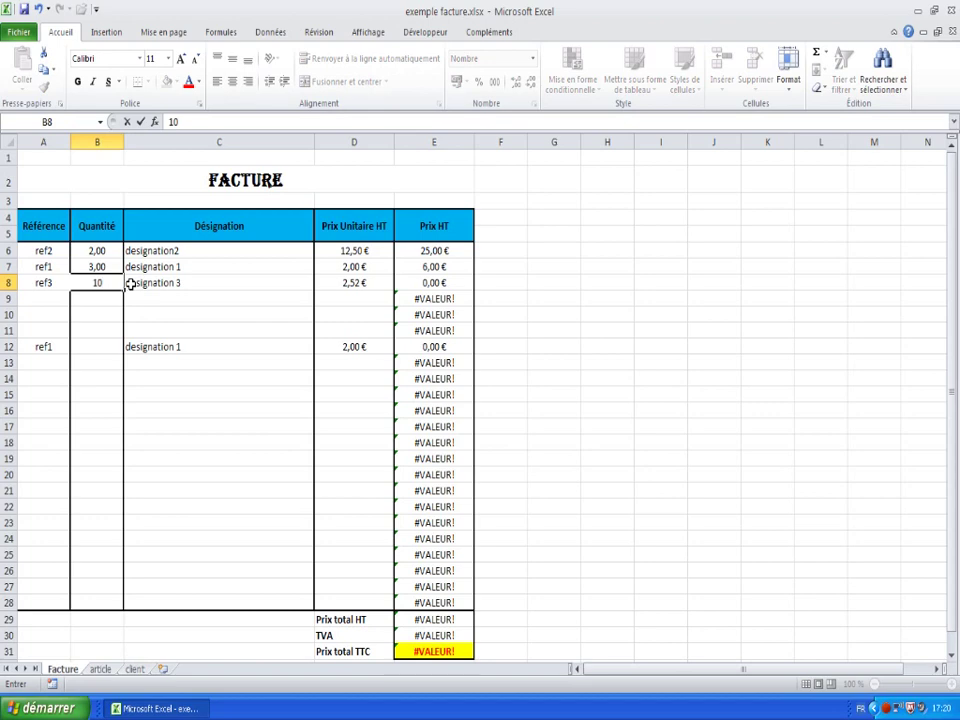
key("Return")
key("Return")
key("Return")
key("Return")
type("20")
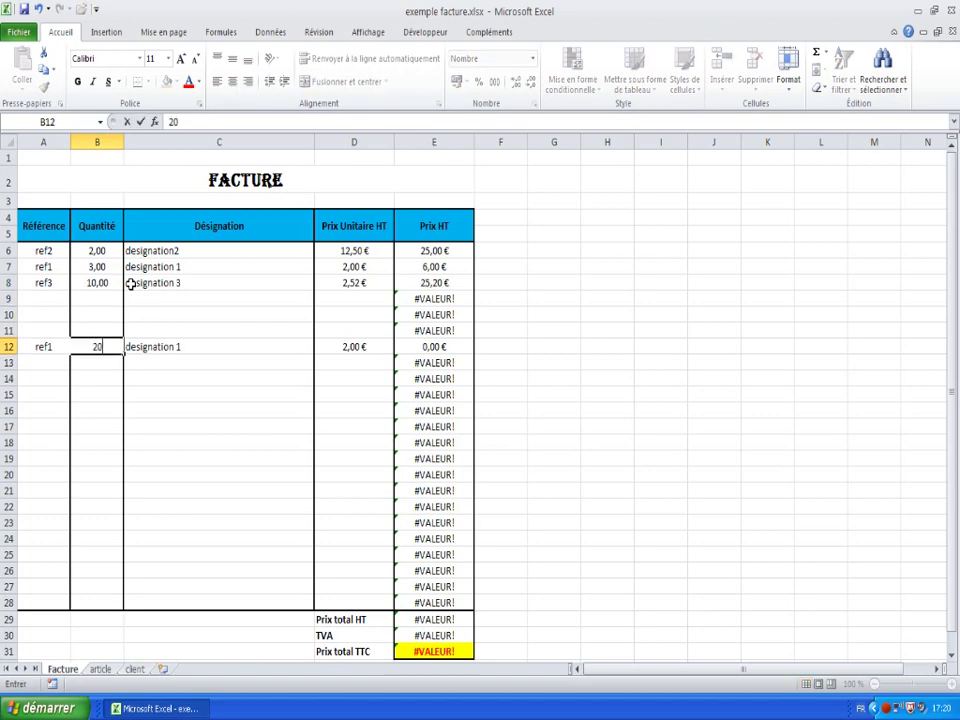
key("Return")
- Inspect the unit-price formula in D9 and the Prix HT formulas from E6 down
key("Up")
key("Up")
key("Up")
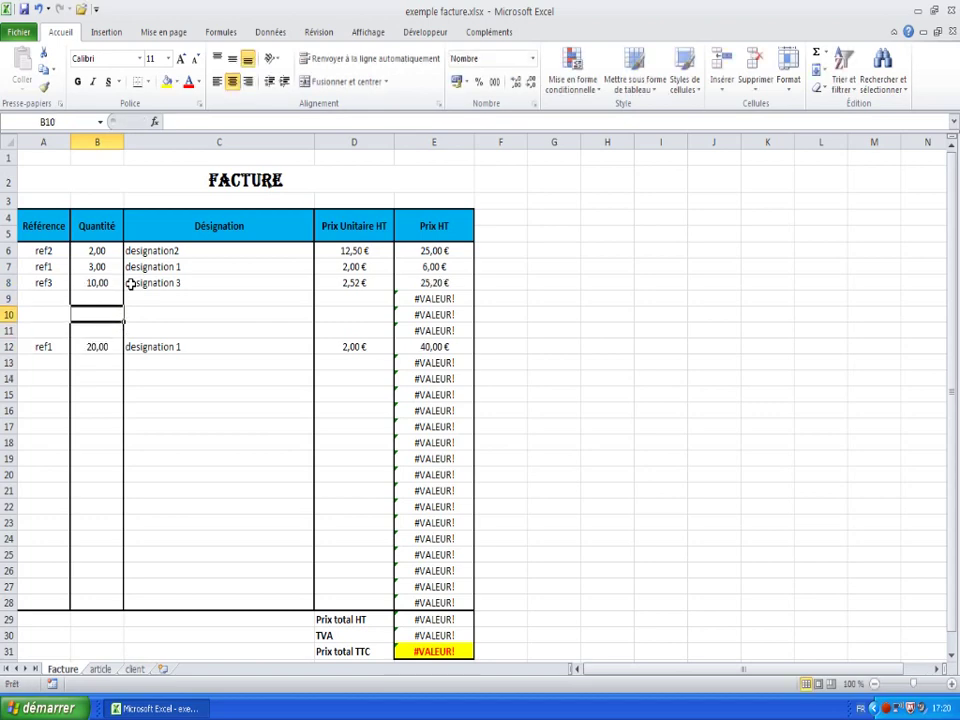
key("Up")
key("Right")
key("Right")
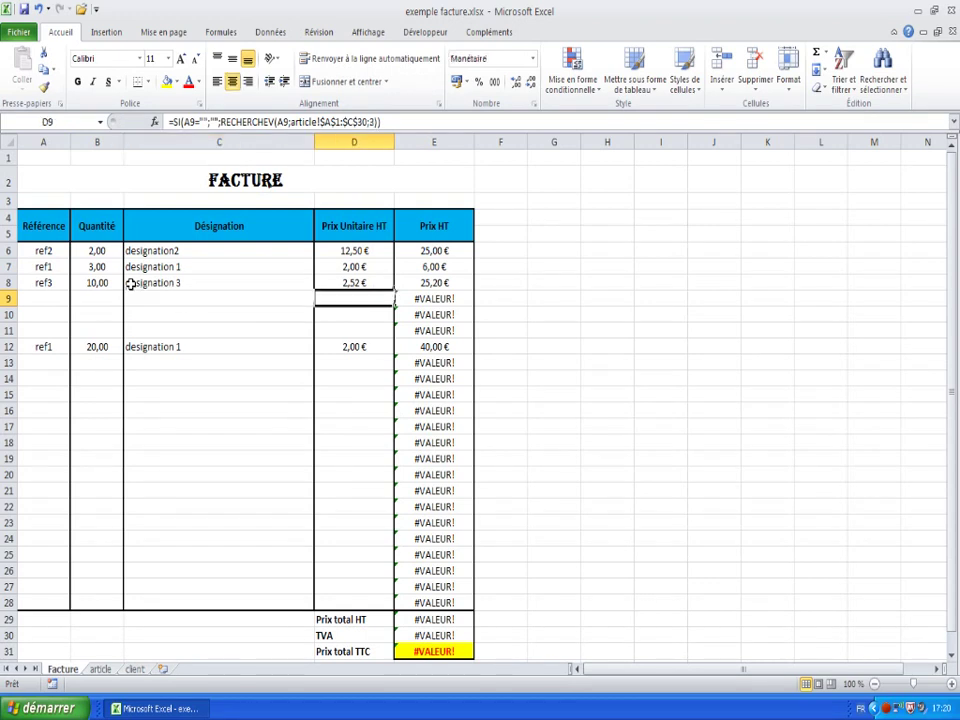
key("Right")
key("Up")
key("Up")
key("Up")
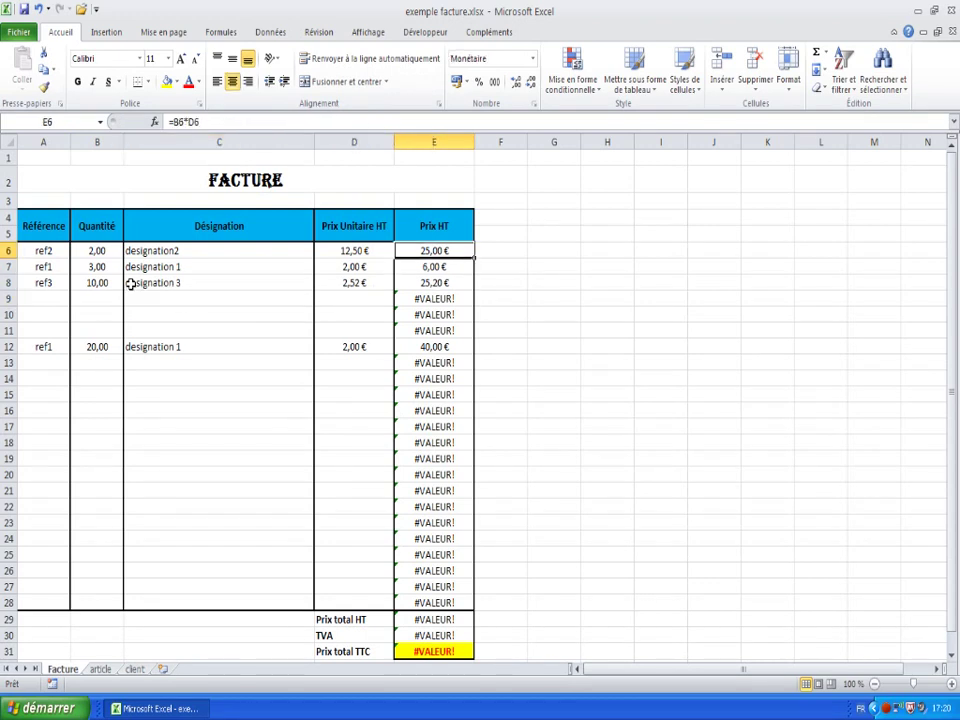
key("Down")
key("Down")
key("Down")
key("Down")
key("Up")
key("Up")
key("Up")
key("Up")
- Wrap the E6 Prix HT formula as =SI(A6="";"";B6*D6)
left_click(173, 121)
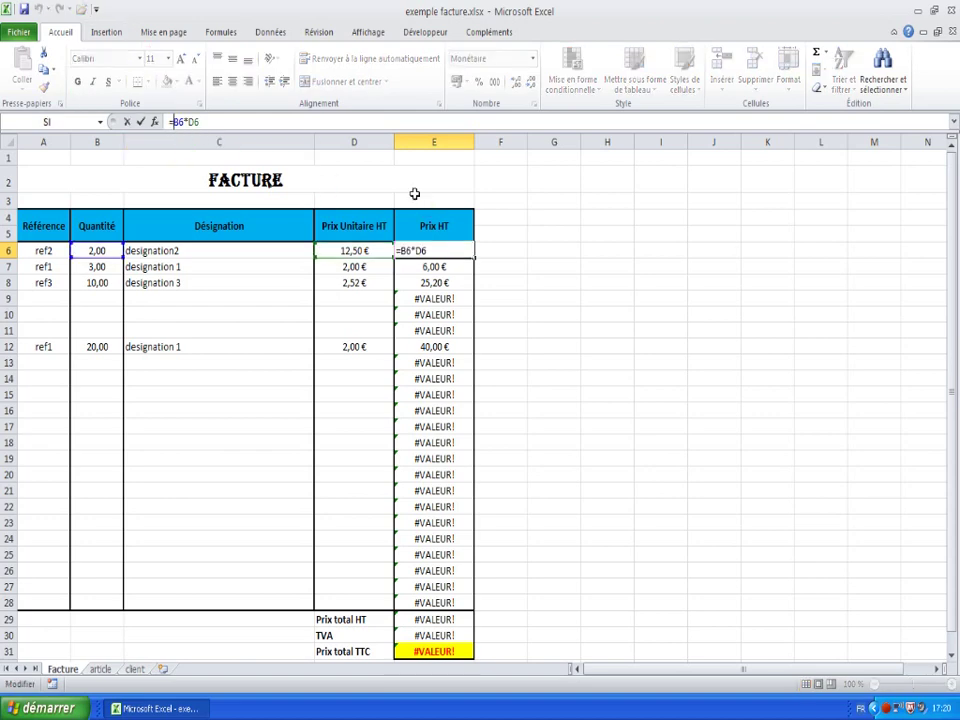
type("si(")
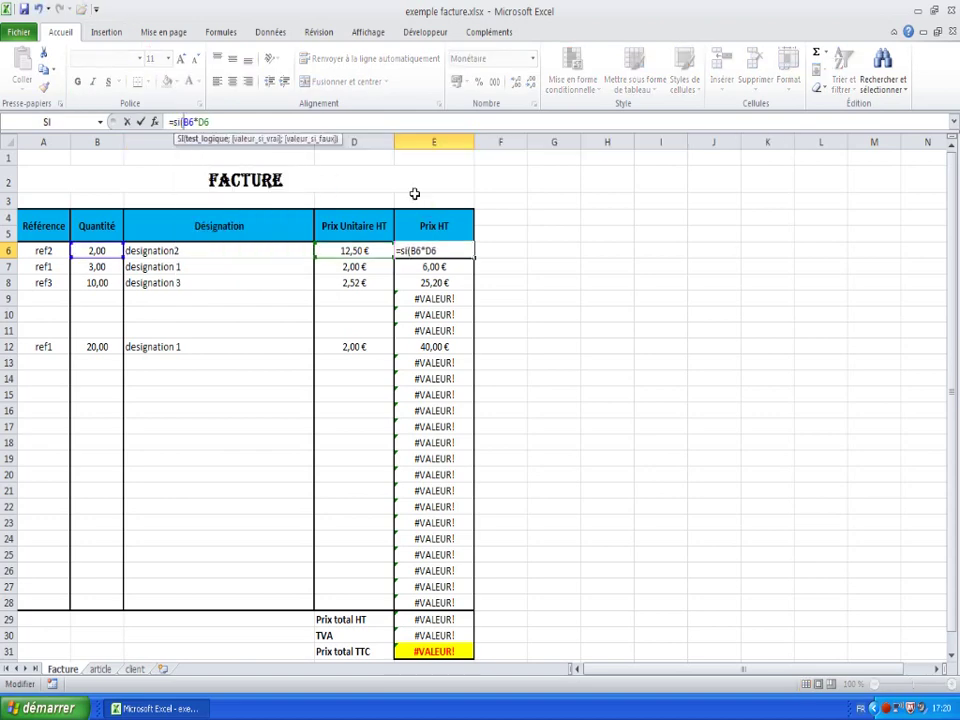
type("A")
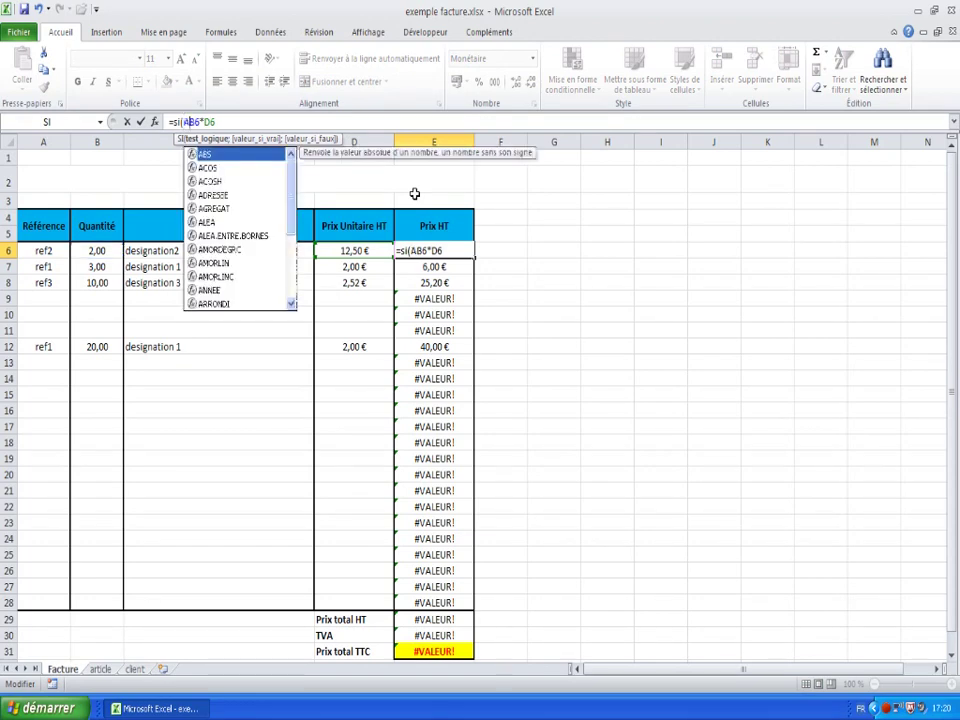
type("6=")
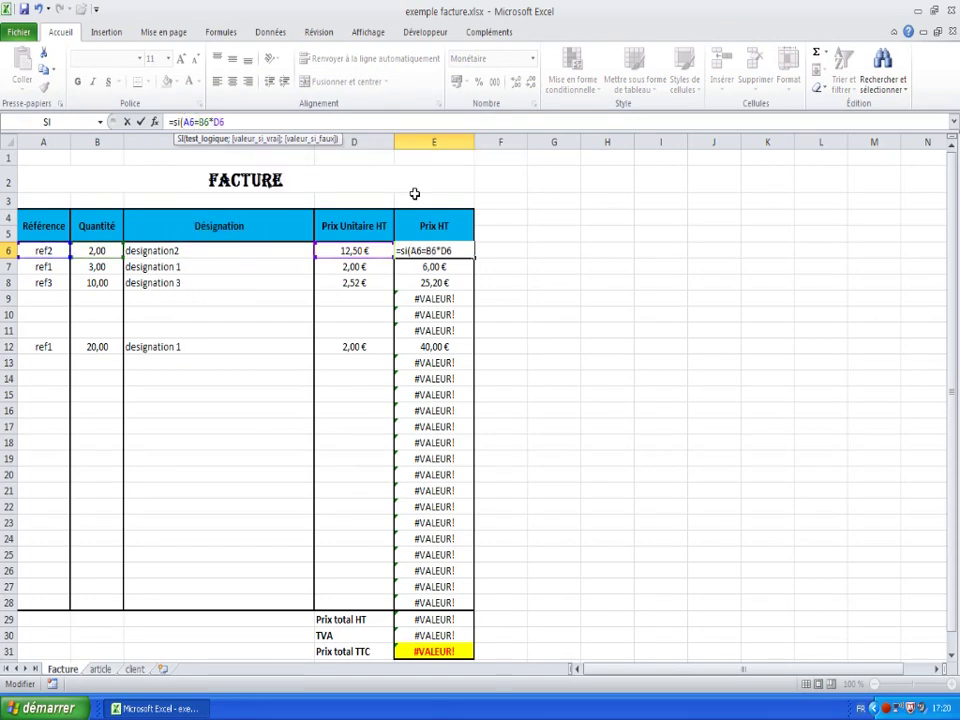
type("\"\"")
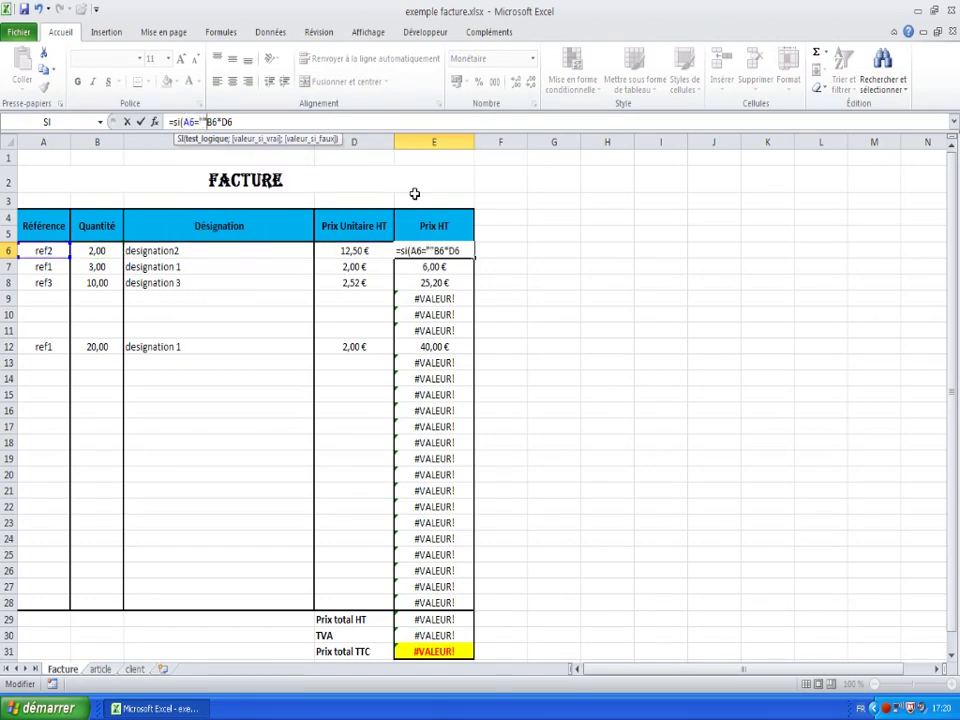
type(";")
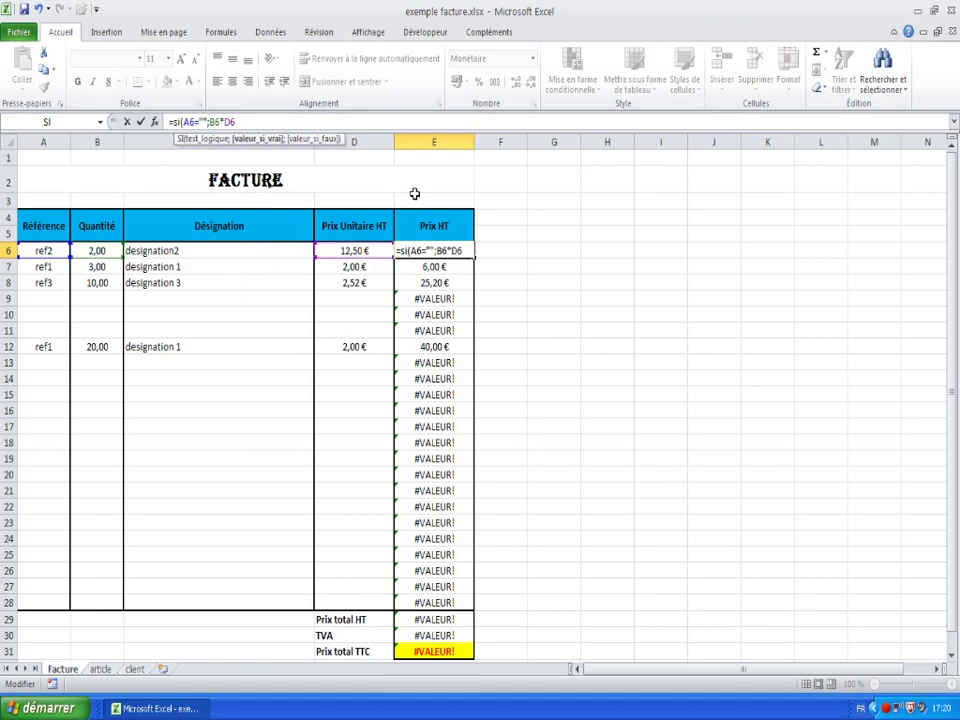
type("\"\";")
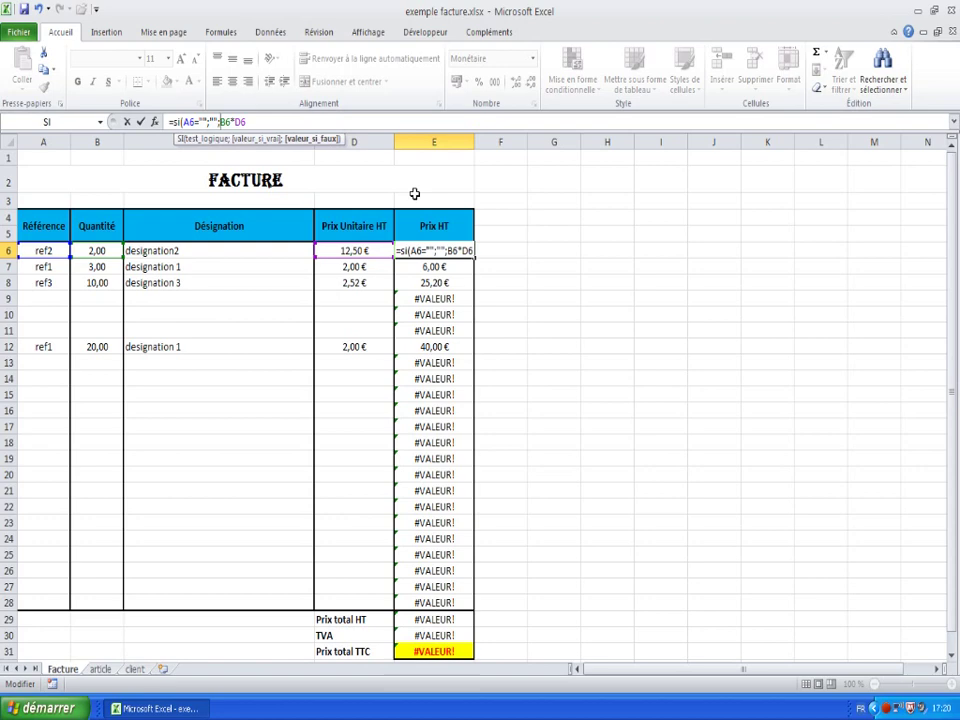
key("Right")
key("Right")
key("Right")
key("Right")
key("Right")
type(")")
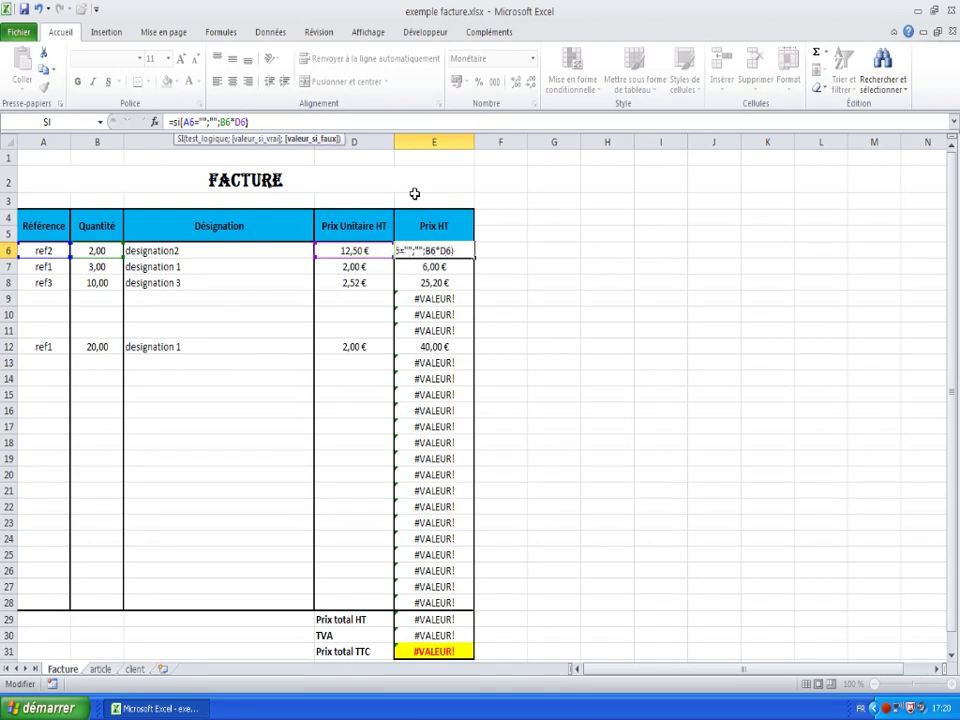
key("Return")
left_click(432, 251)
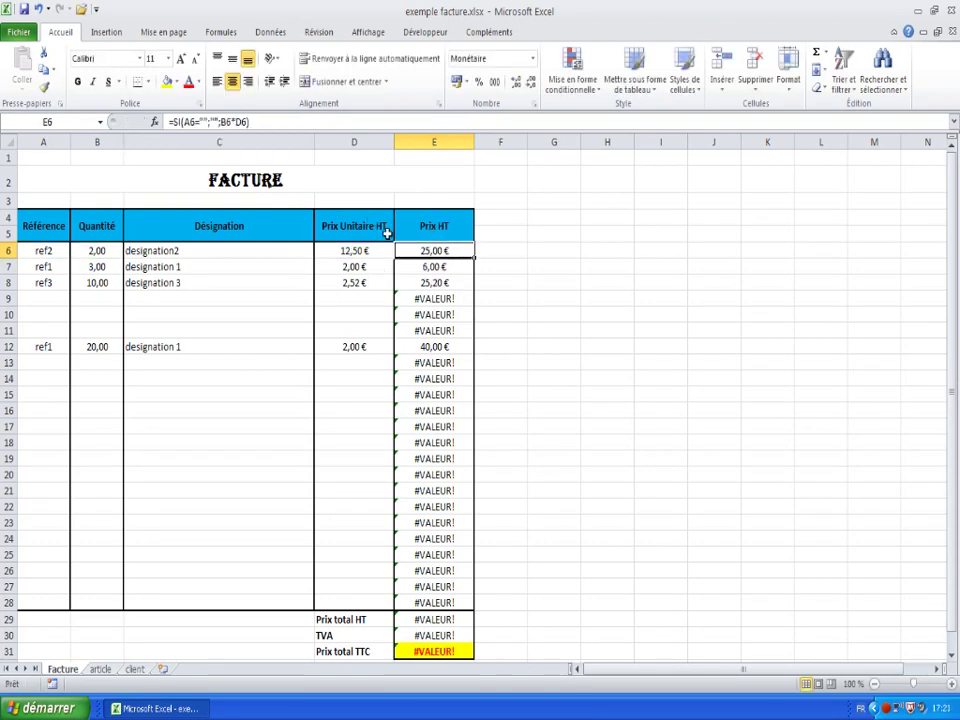
- Copy E6 and paste formulas only into E7:E28, bringing the TTC total to 115,06 €
right_click(432, 251)
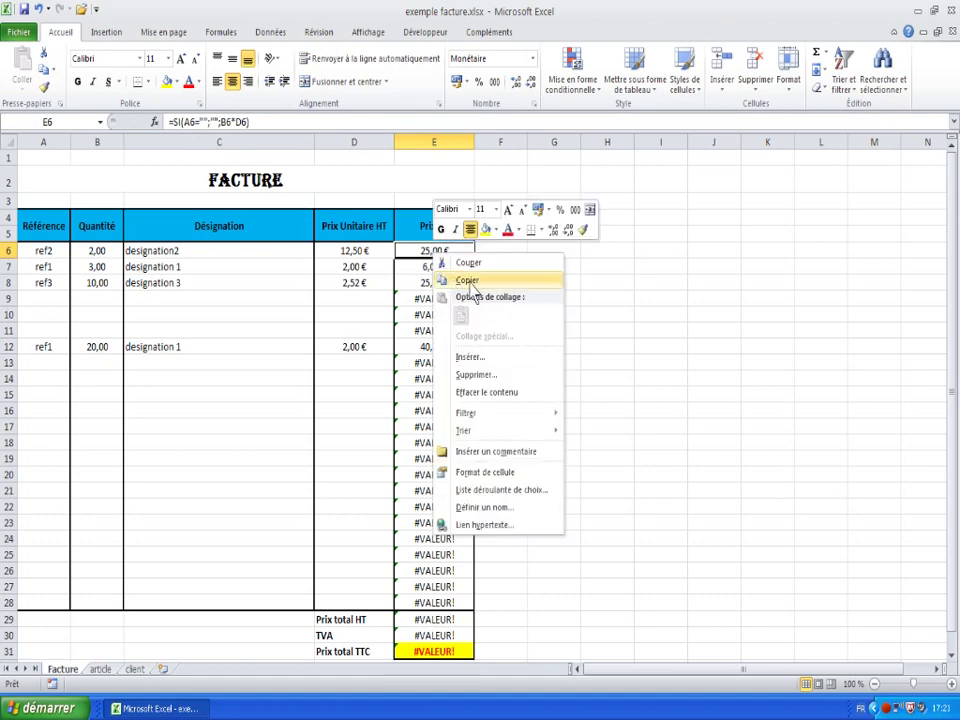
left_click(434, 275)
left_click_drag(432, 268, 430, 602)
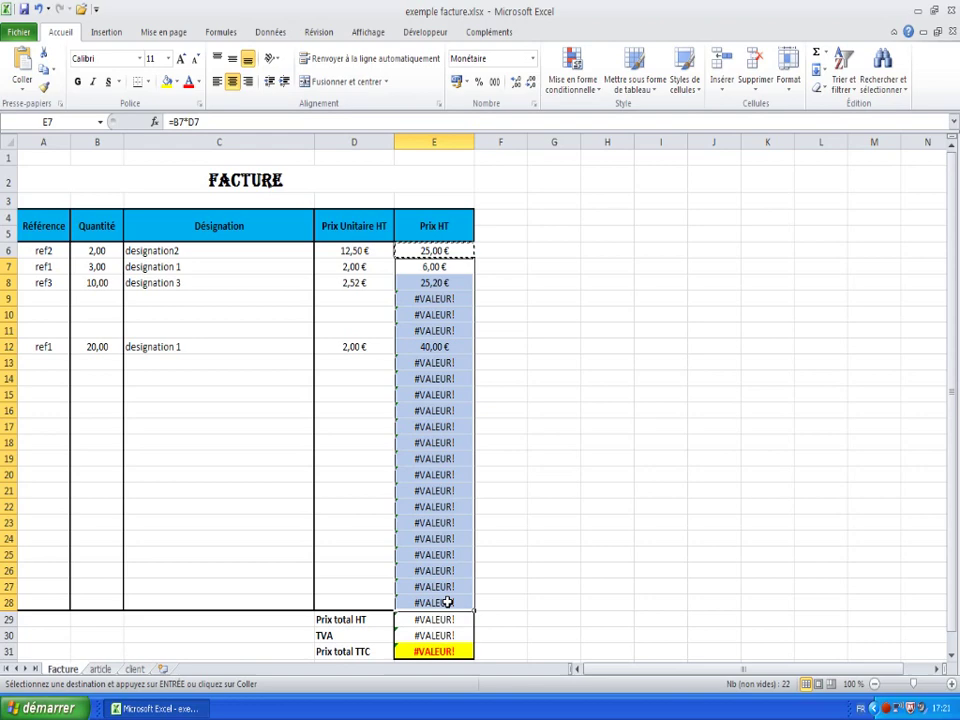
right_click(433, 298)
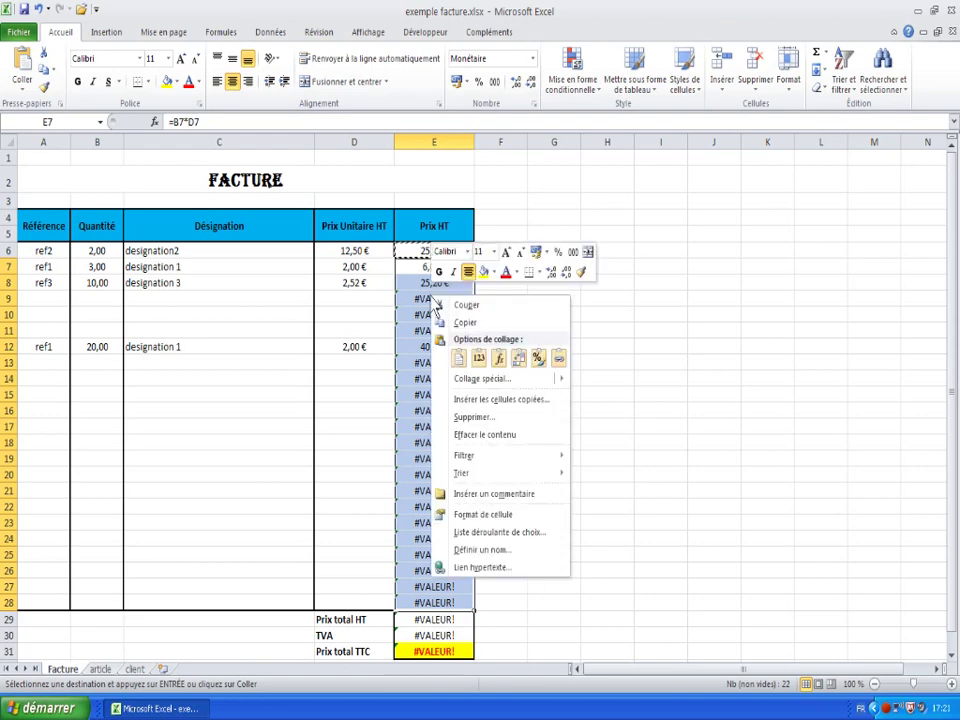
left_click(502, 360)
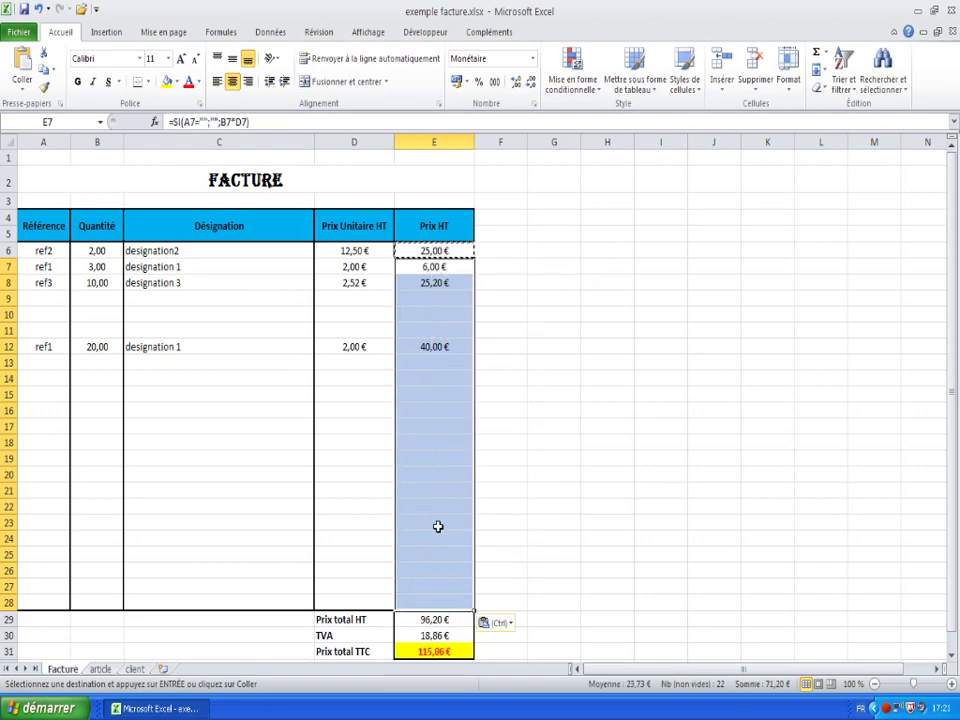
left_click(438, 605)
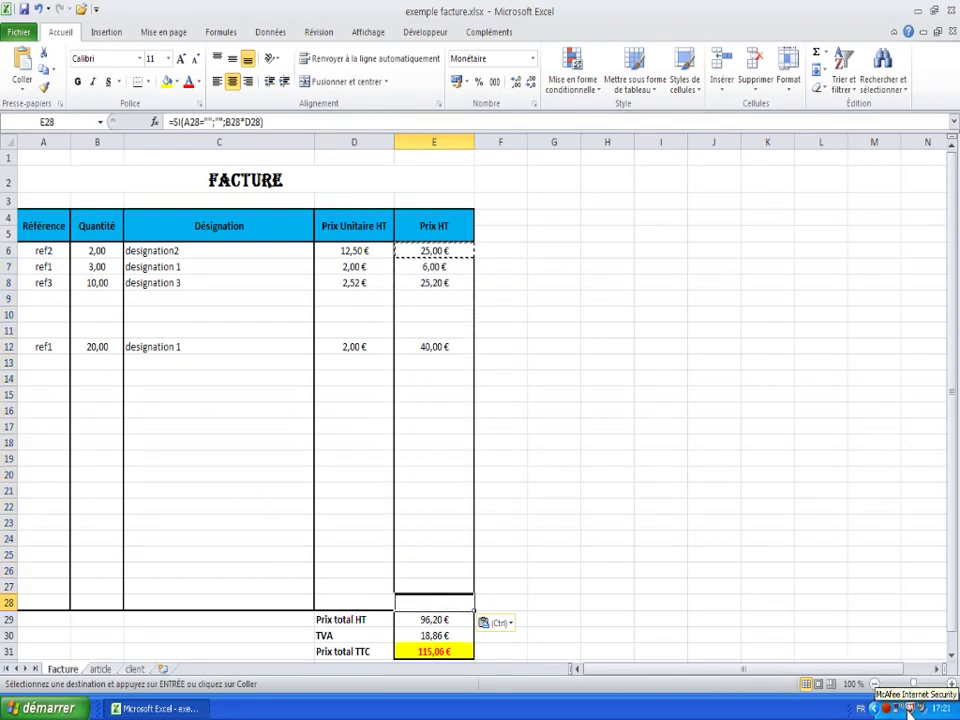
key("Escape")
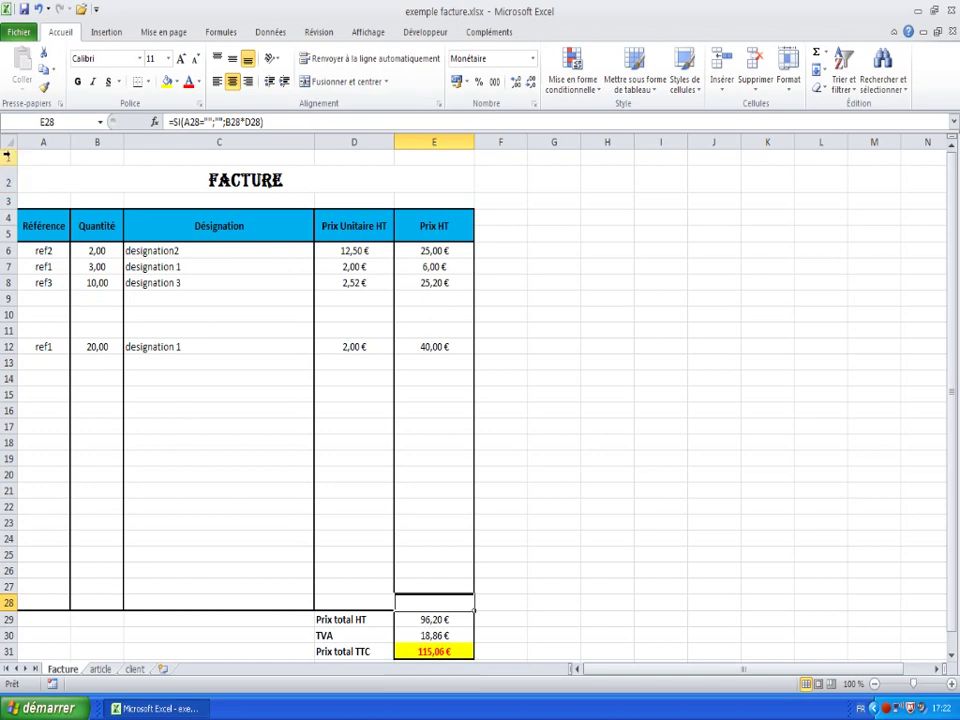
- Insert five blank rows at rows 1 and 3 so FACTURE moves down to row 7
right_click(8, 155)
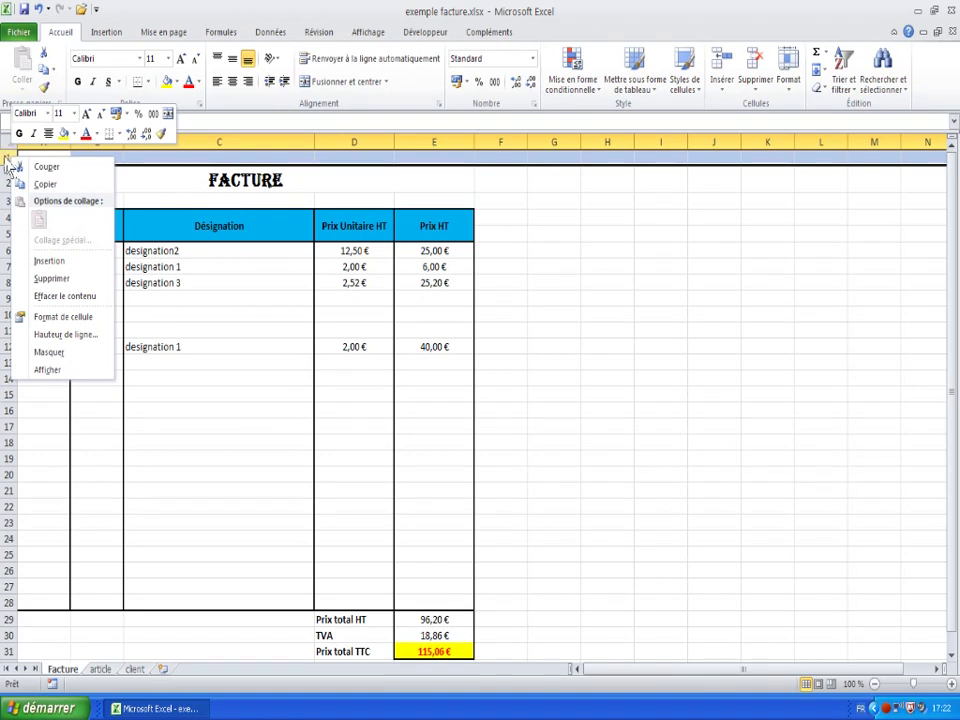
left_click(40, 261)
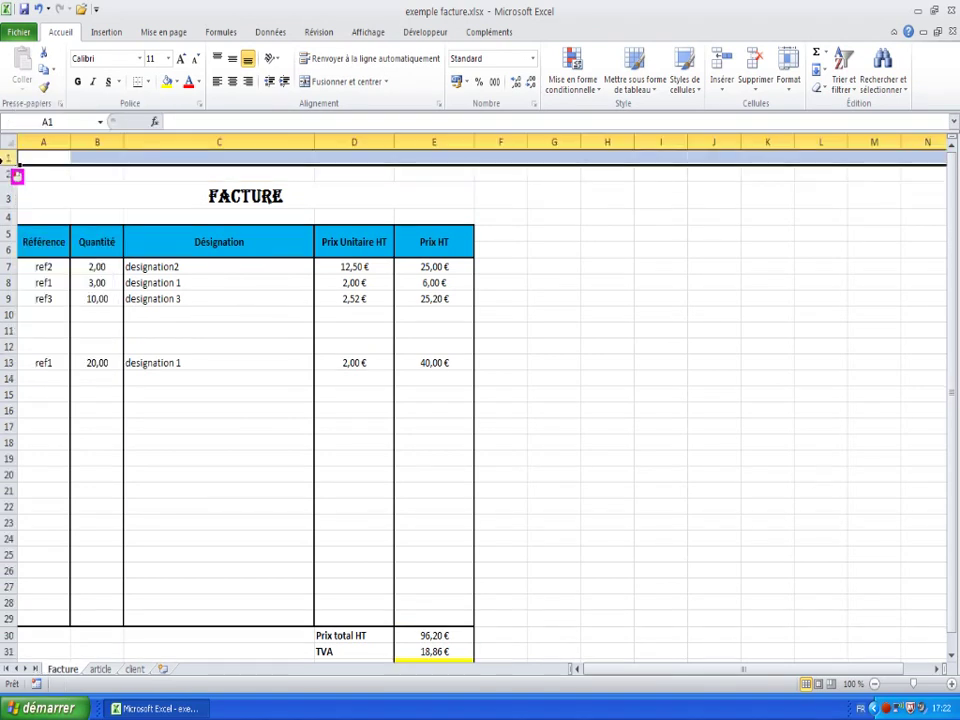
right_click(10, 160)
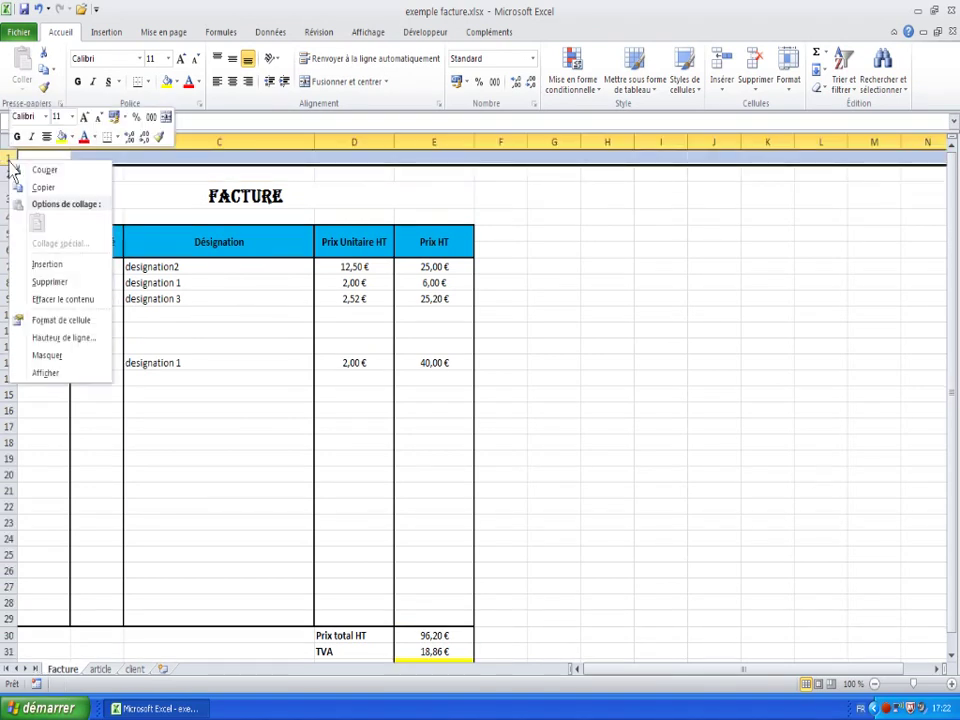
left_click(47, 264)
right_click(9, 163)
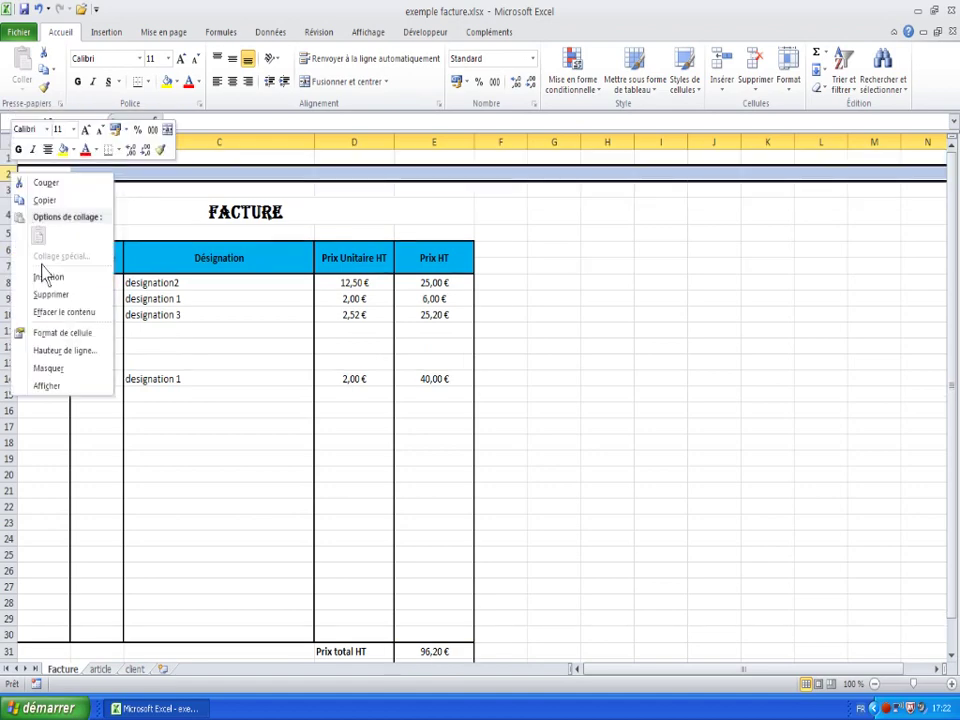
left_click(40, 274)
right_click(12, 192)
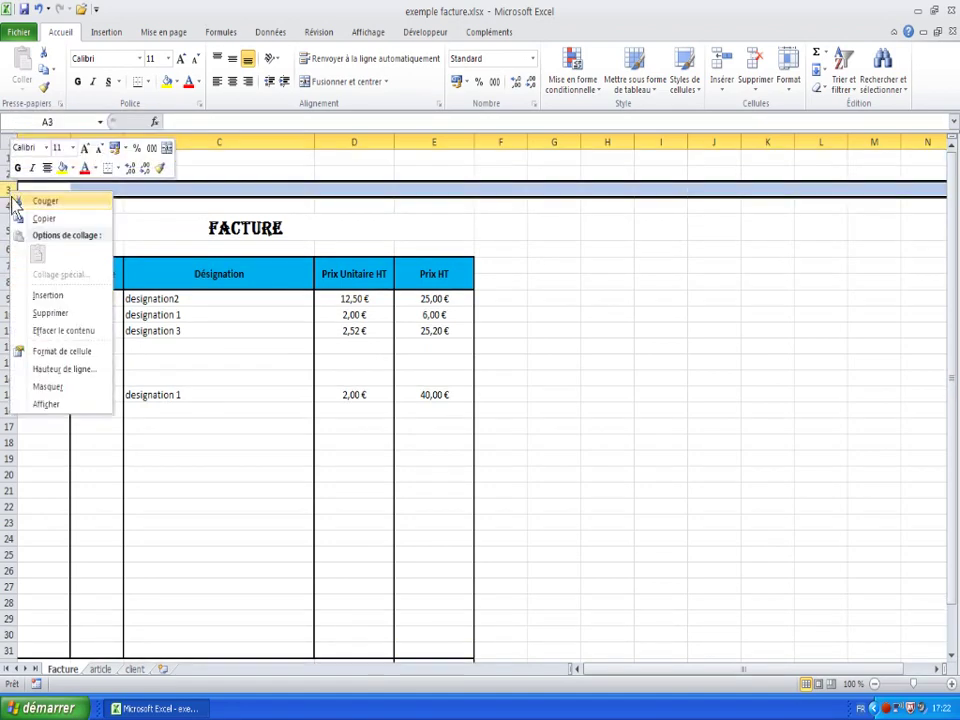
left_click(47, 295)
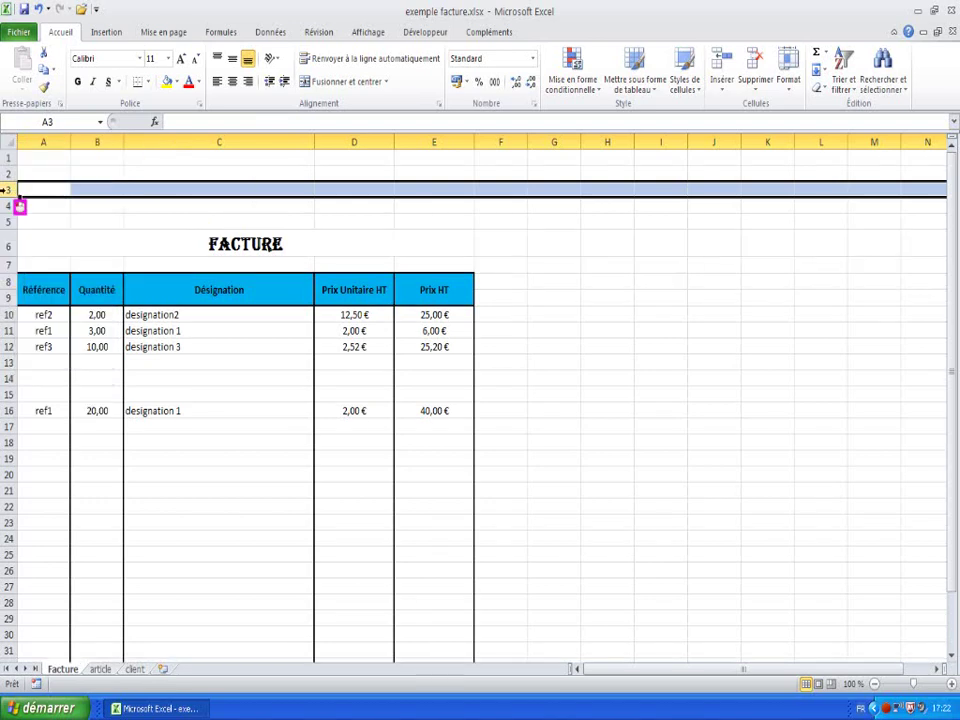
right_click(8, 190)
left_click(47, 296)
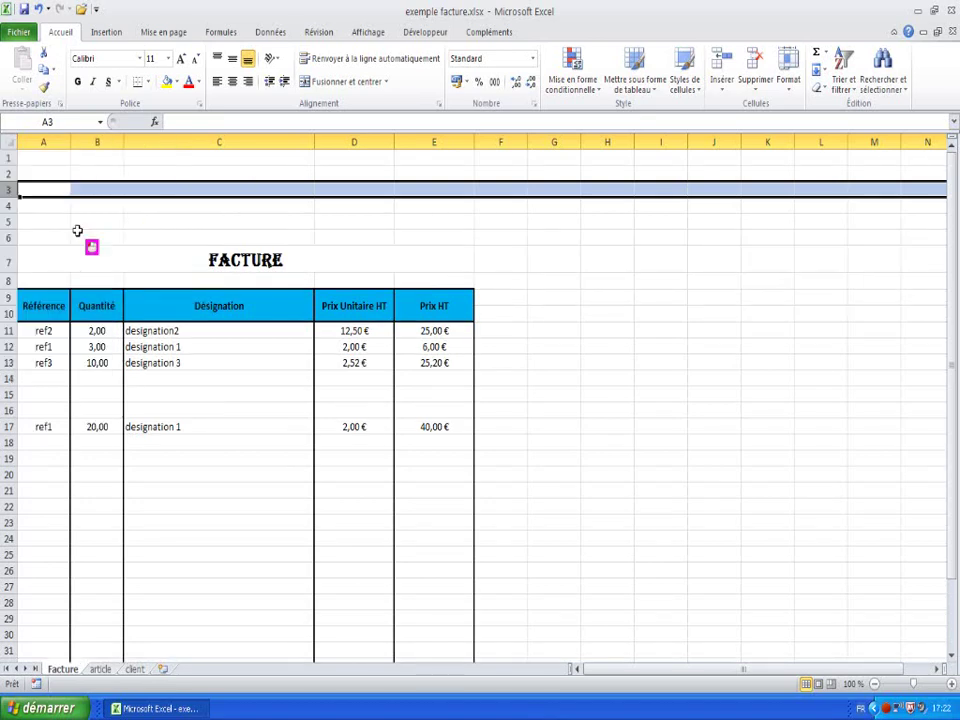
left_click(66, 236)
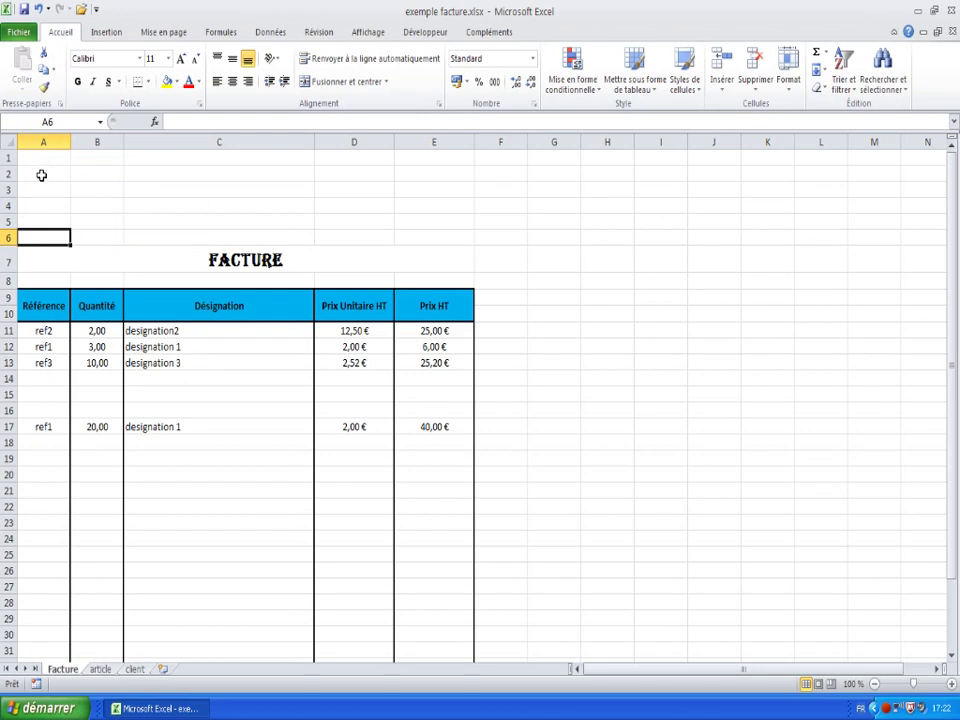
- Enter the sender's name, street address and postcode line in A2 to A4
left_click(41, 174)
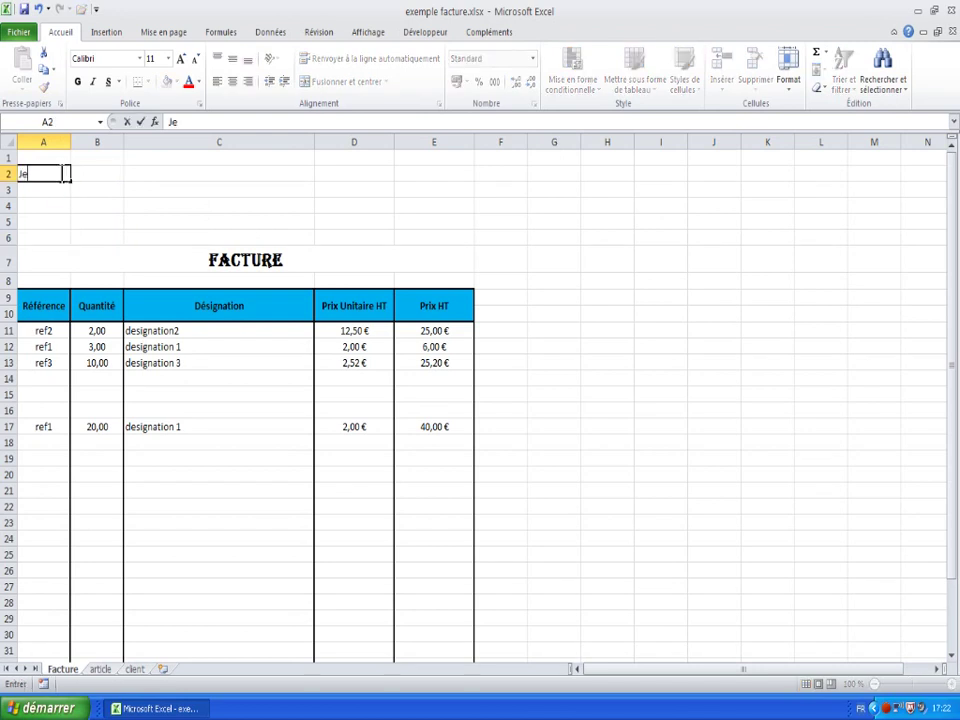
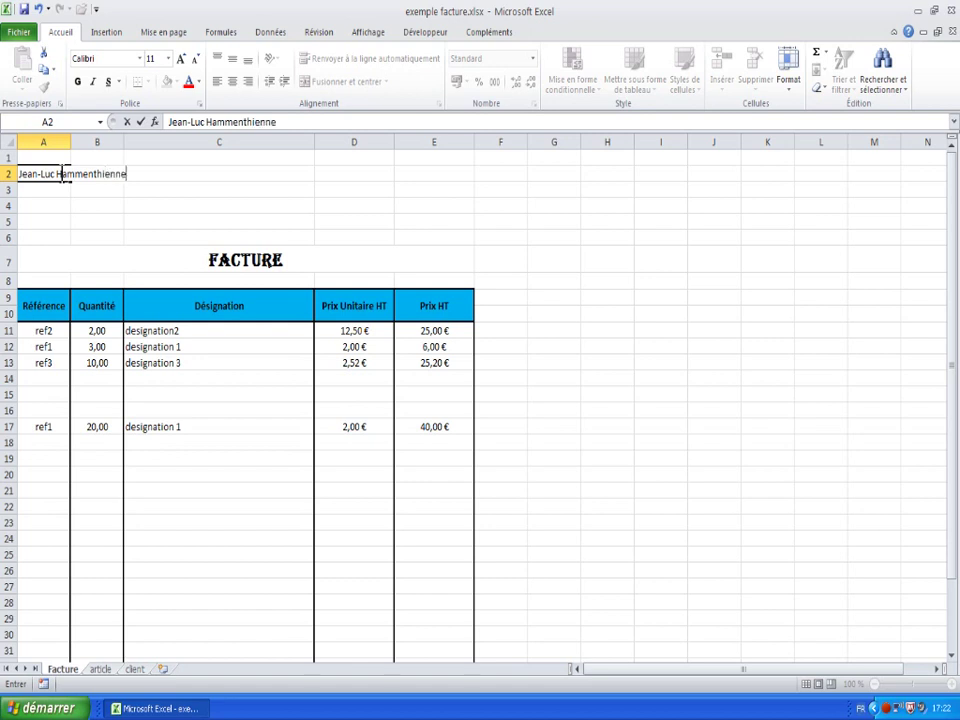
key("Return")
type("21")
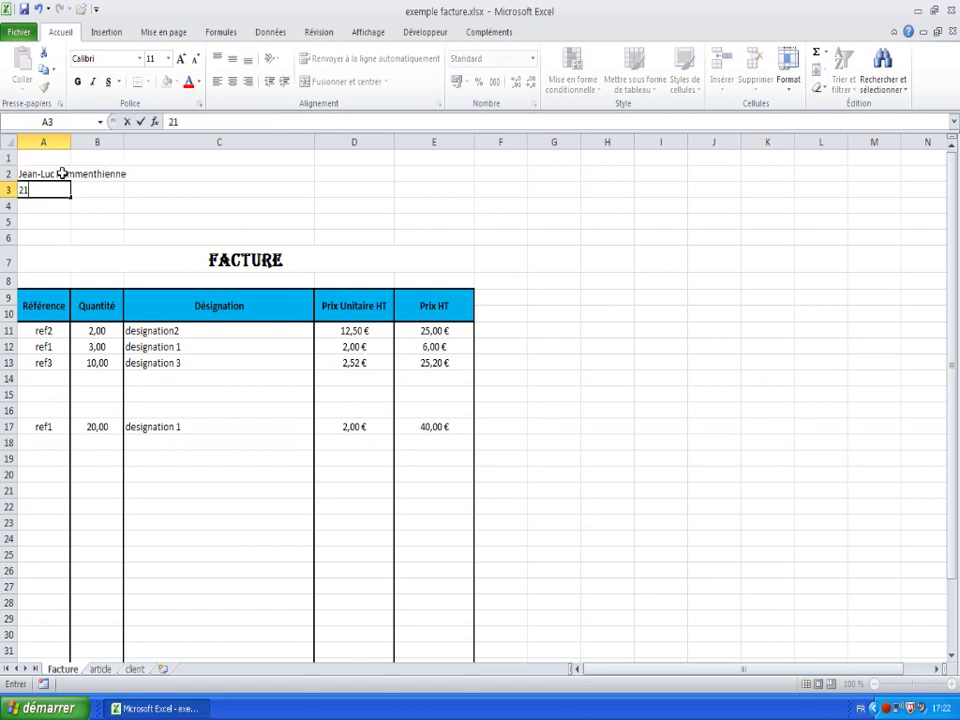
type(", fsdfsdfsdfsdfds")
key("Return")
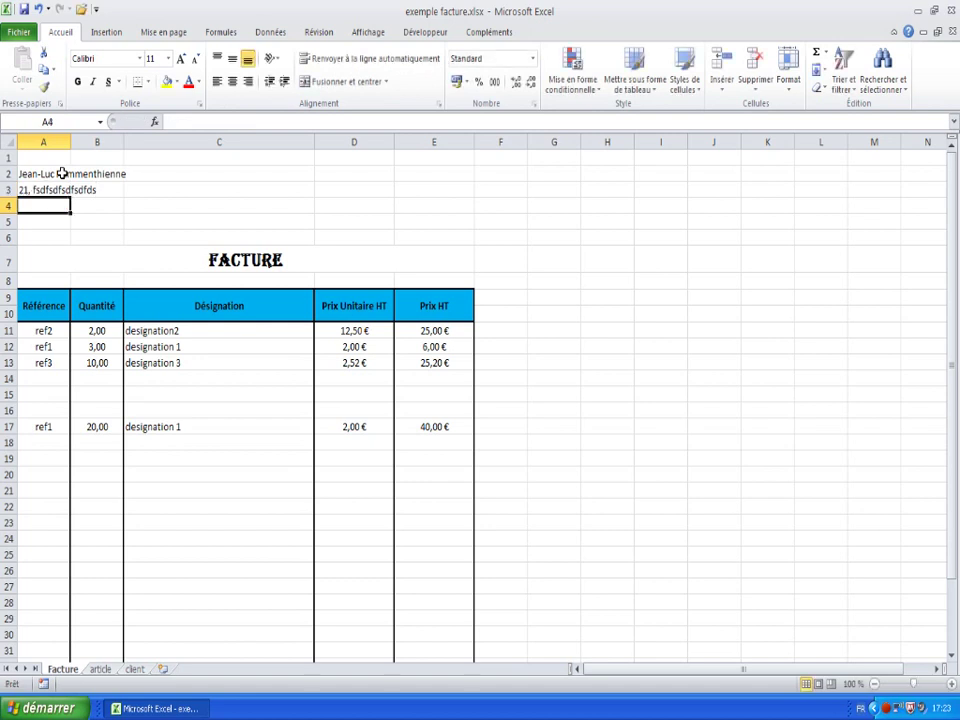
type("55555 dfsd")
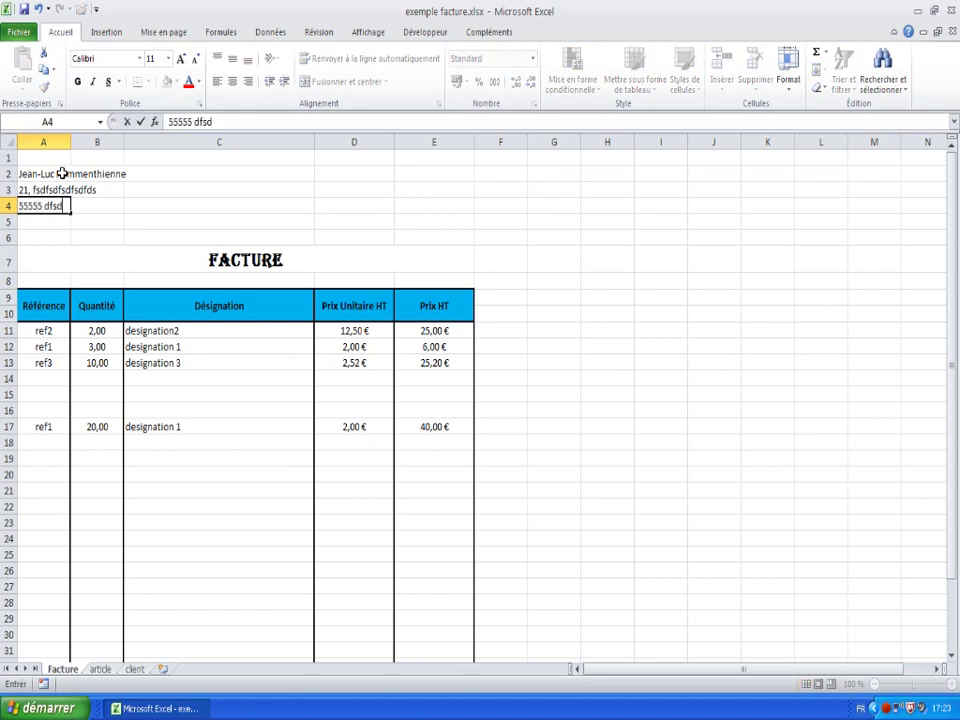
type("fsgffg")
key("Return")
- Add the 'tel fax' label in A5 and 'email' in A6
type("te")
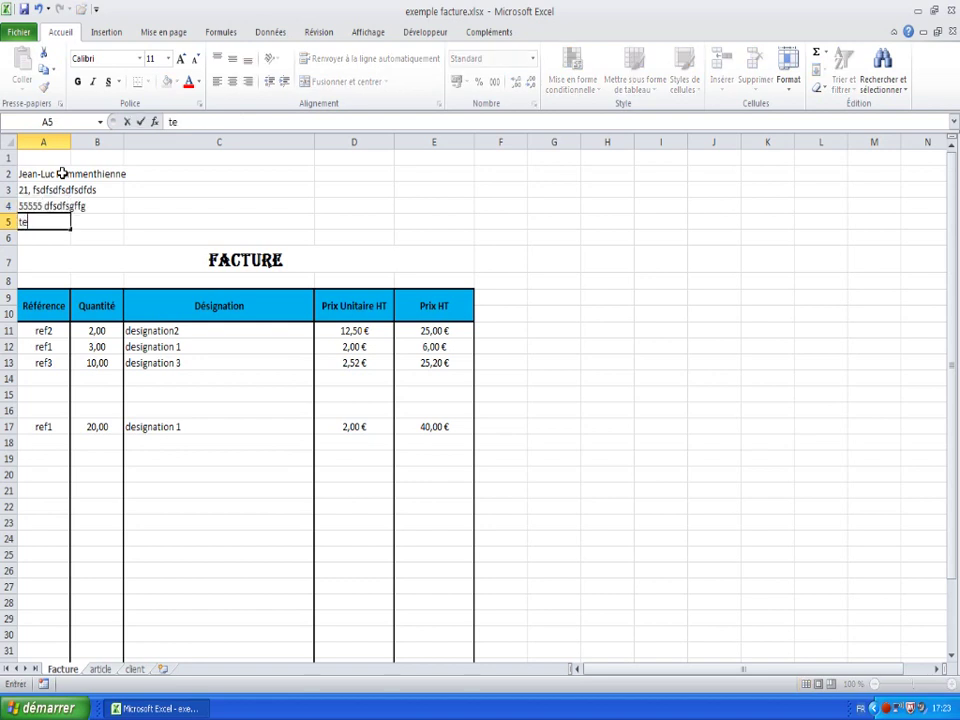
type("l   fax")
key("Return")
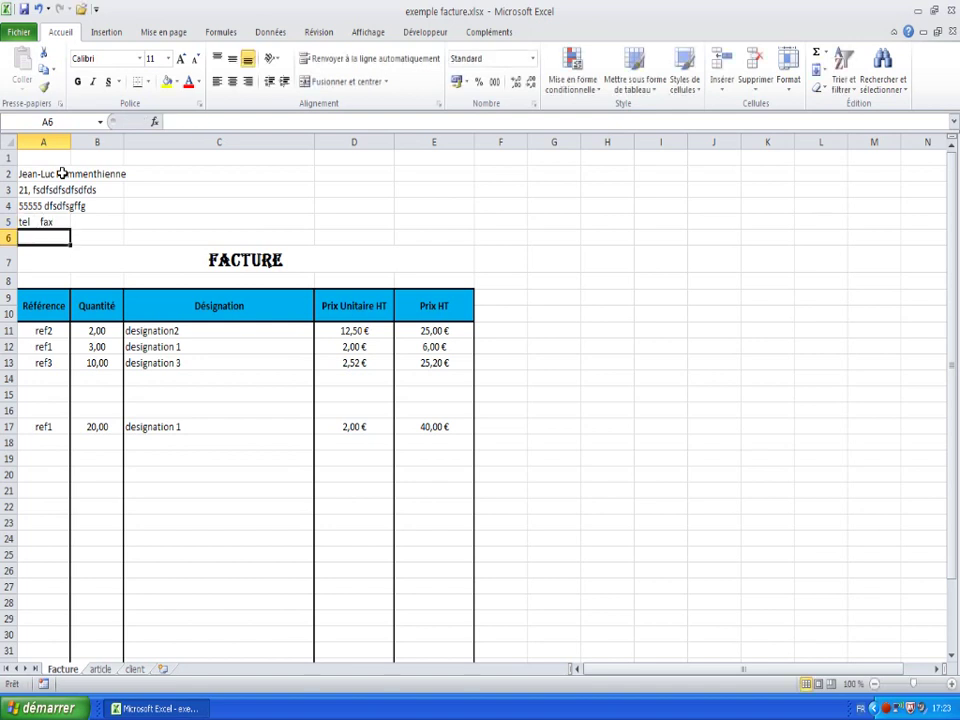
type("em")
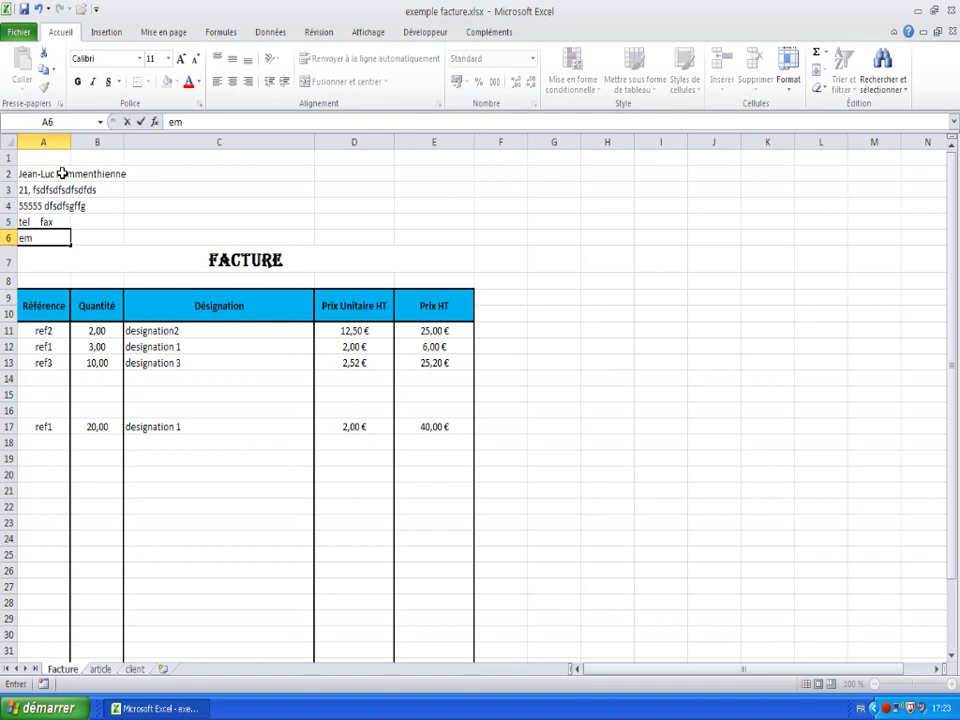
type("ail")
key("Tab")
key("Tab")
key("Tab")
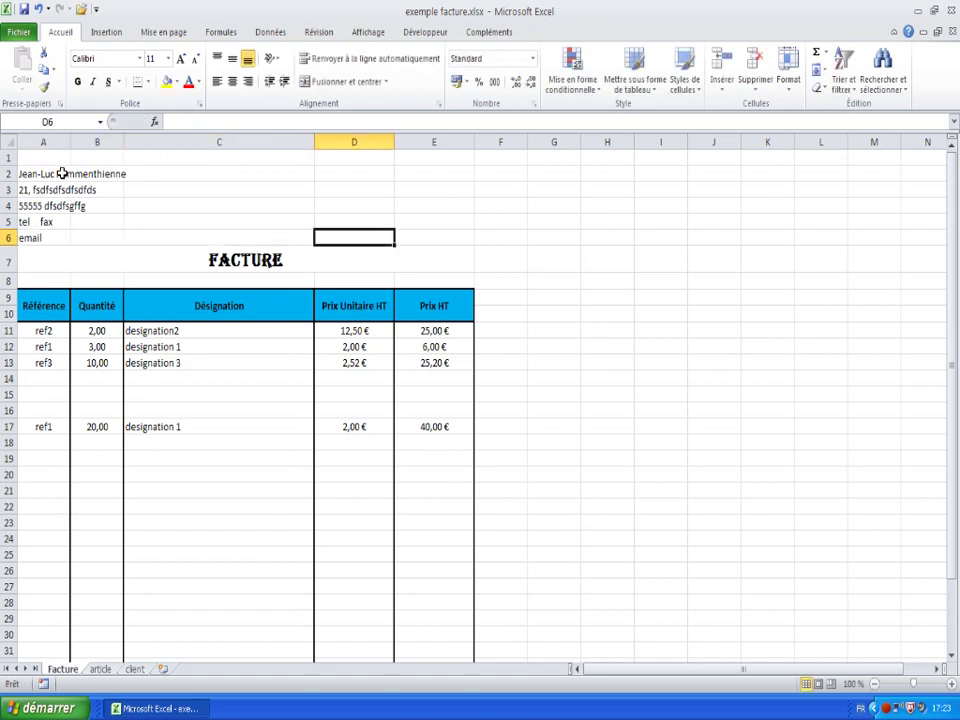
key("Up")
key("Up")
key("Up")
key("Down")
key("Down")
key("Down")
key("Up")
key("Up")
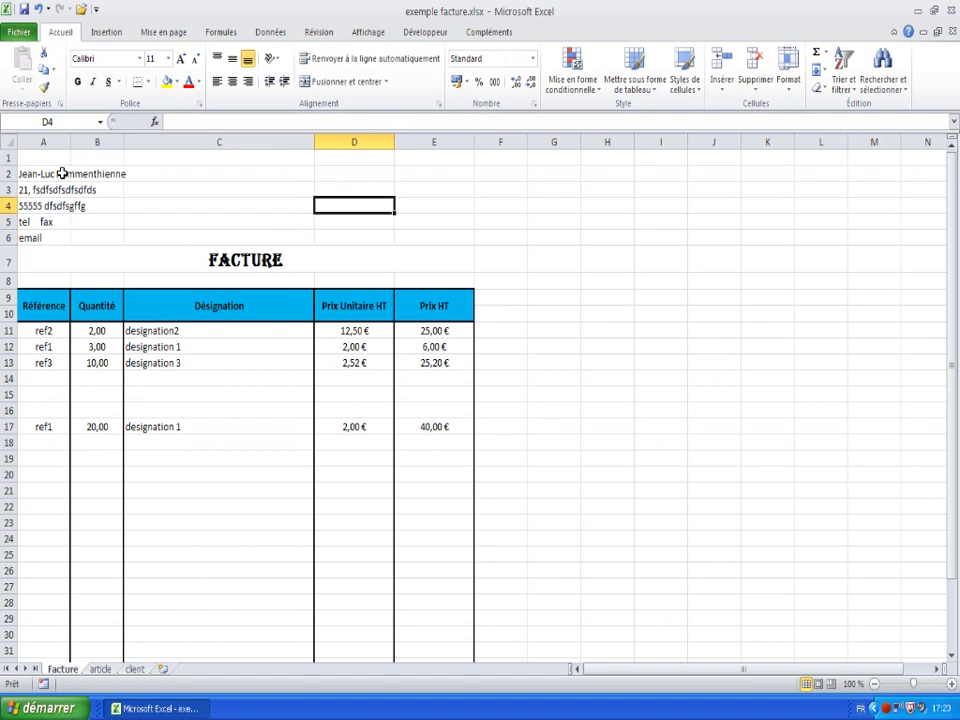
key("Up")
key("Up")
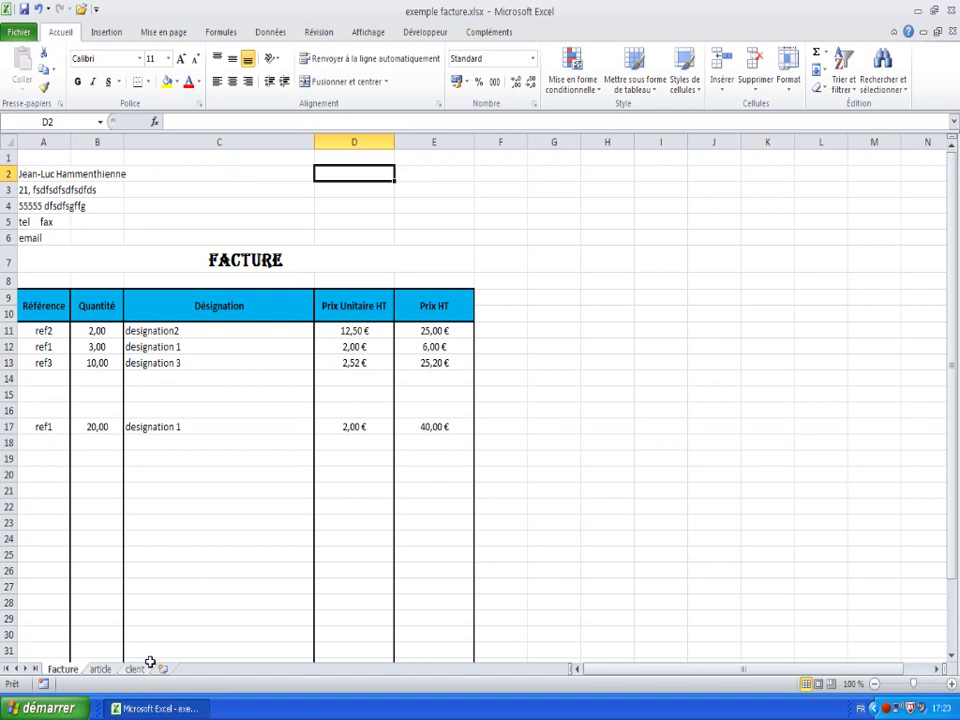
- Add reference rel1 with quantity 12 on row 15 and check the HT and TVA totals
left_click(357, 188)
left_click(45, 390)
type("re")
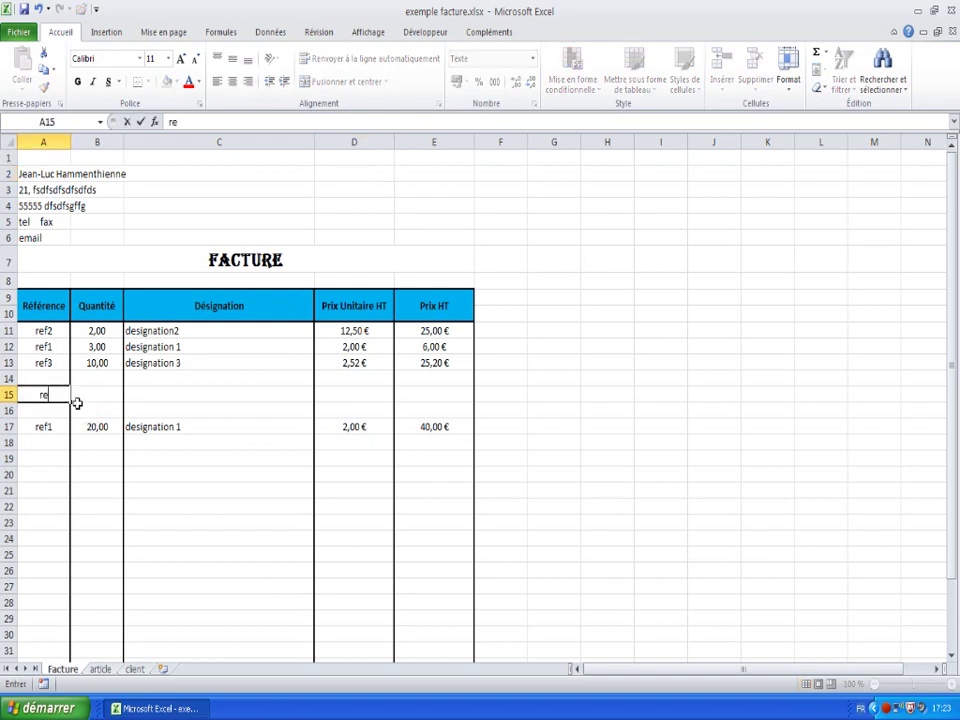
type("l1")
key("Return")
scroll(77, 403, "down", 3)
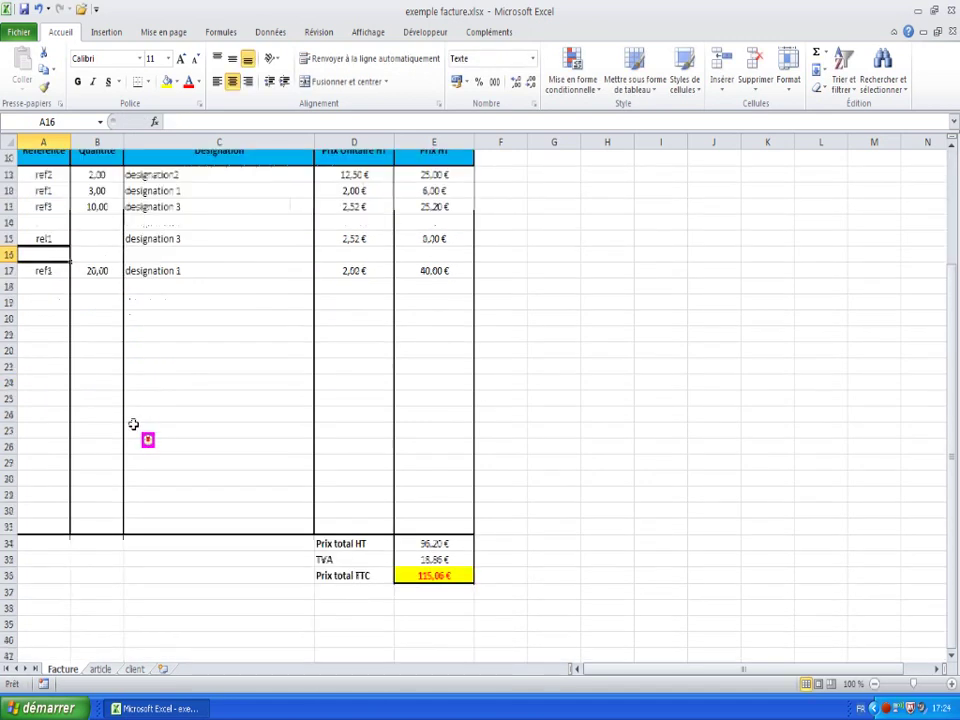
left_click(100, 234)
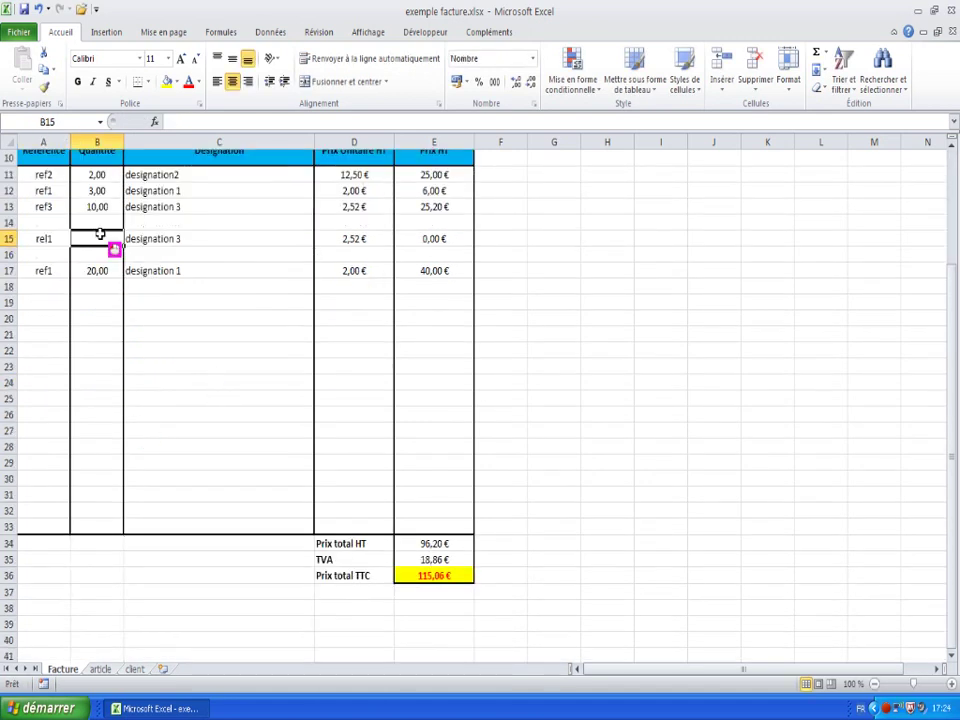
type("12")
key("Return")
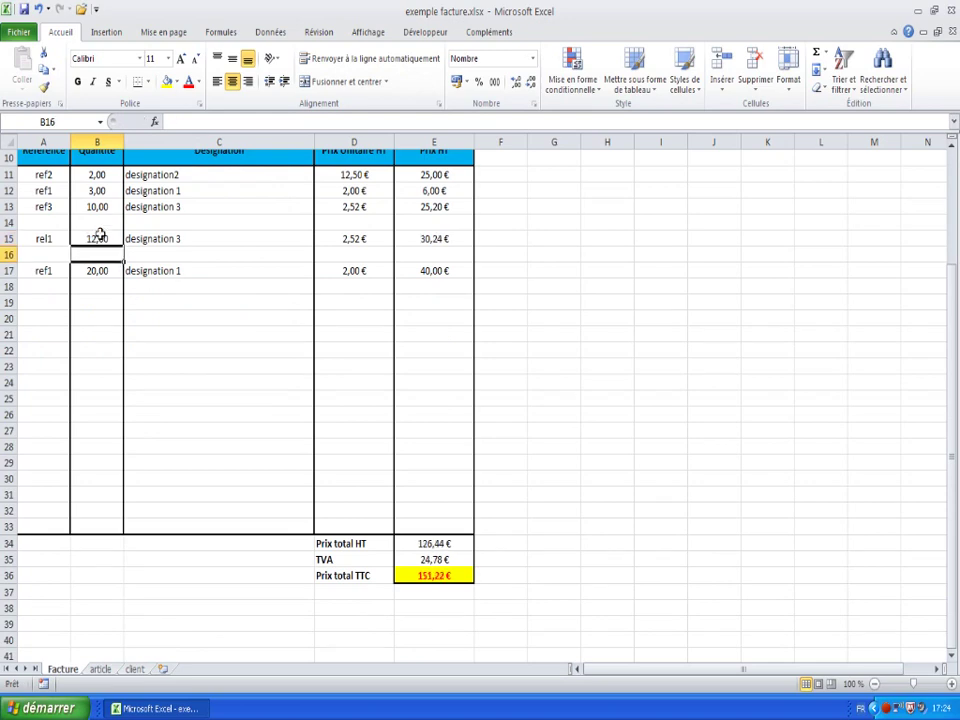
left_click_drag(434, 543, 436, 575)
scroll(416, 427, "up", 3)
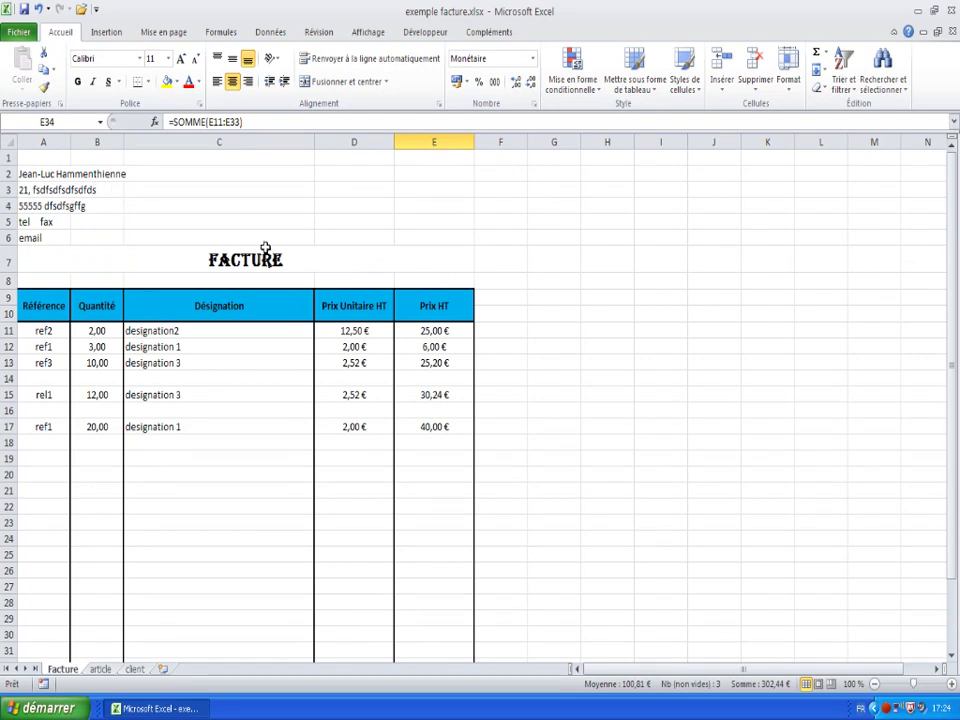
- Insert =AUJOURDHUI() into C6 from the Autres fonctions catalogue
left_click(174, 237)
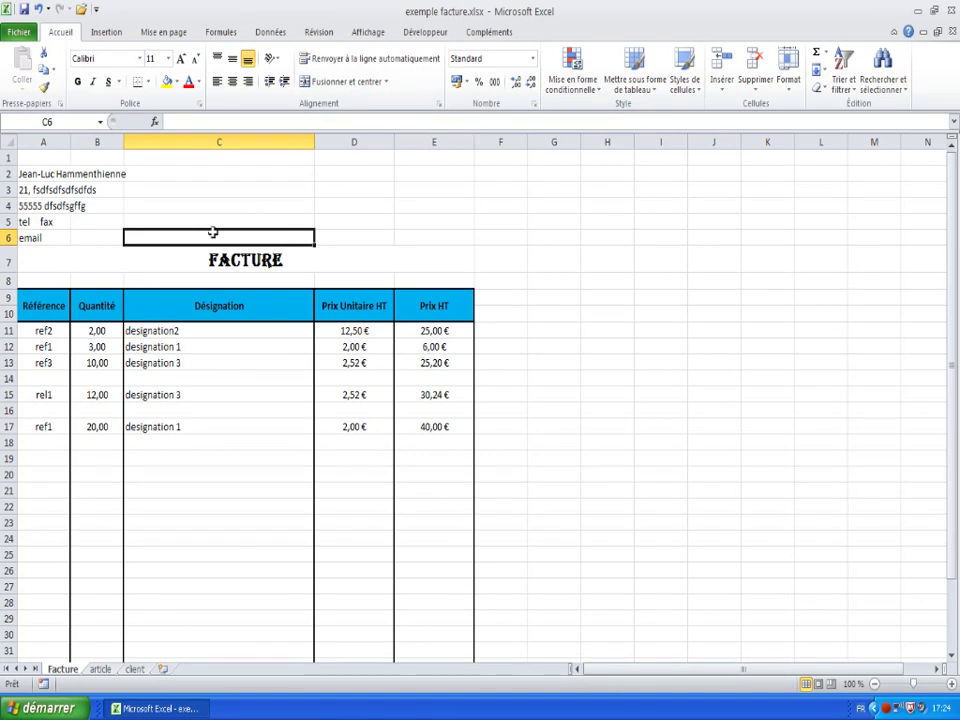
left_click(827, 52)
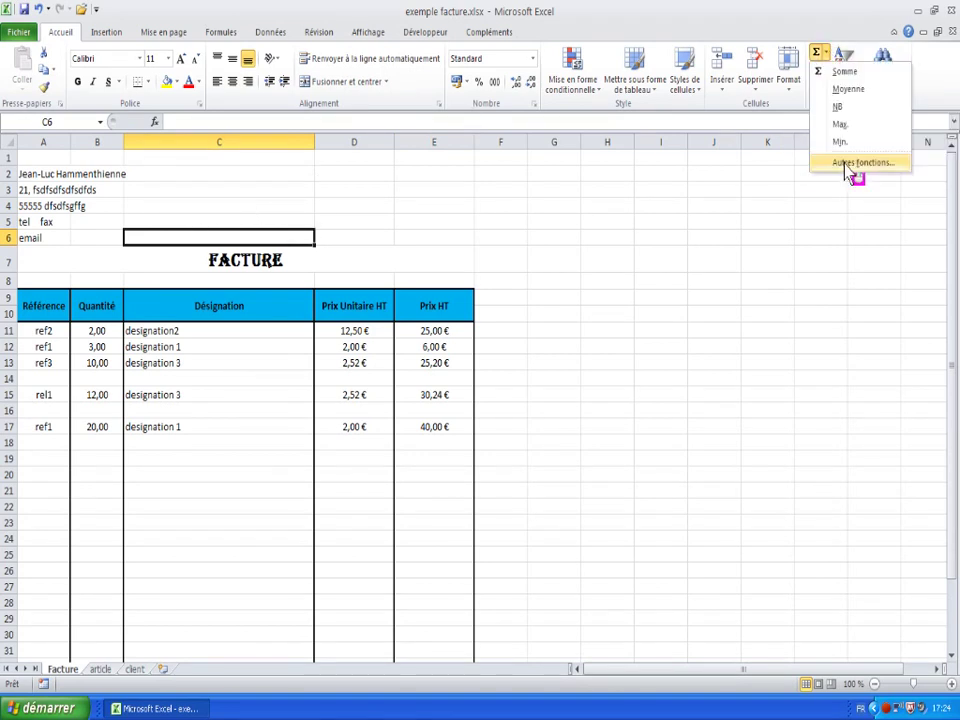
left_click(846, 166)
left_click(706, 242)
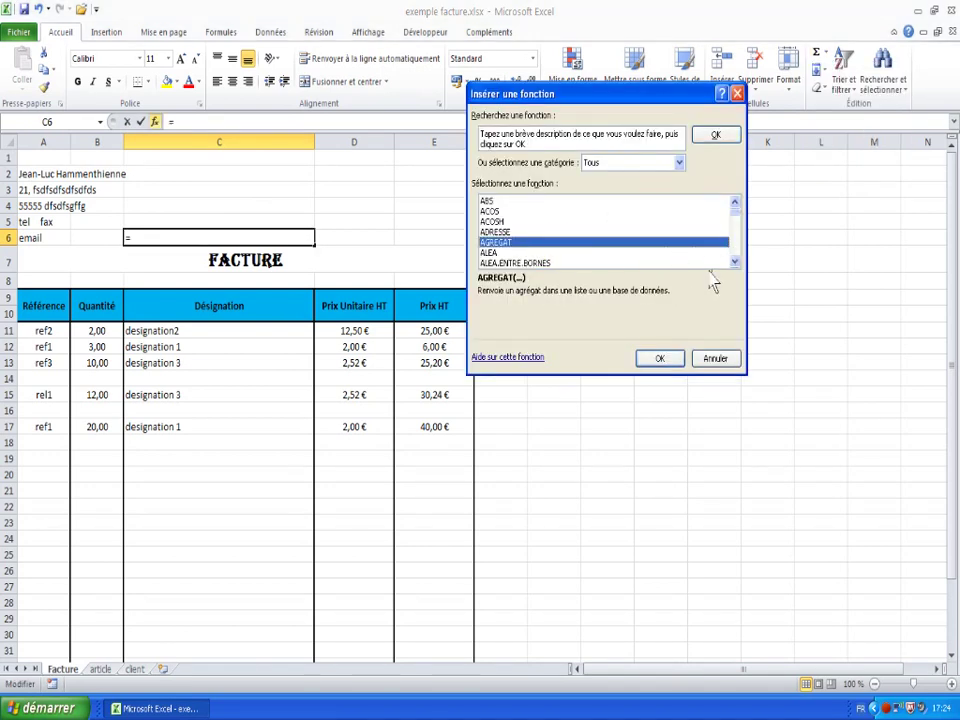
left_click(736, 262)
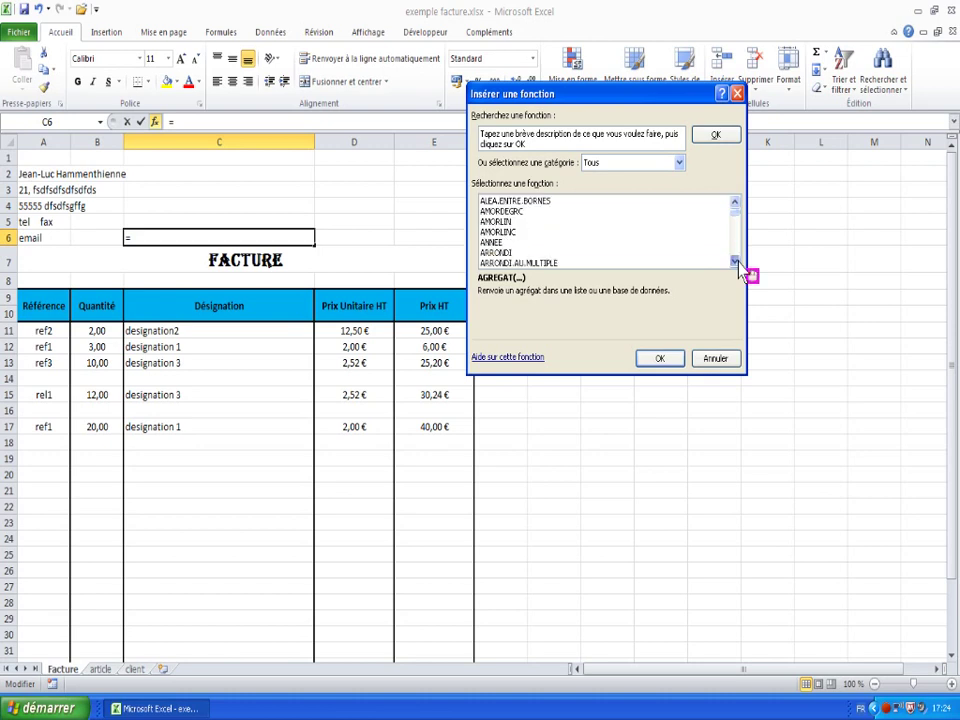
left_click(736, 262)
left_click(736, 262)
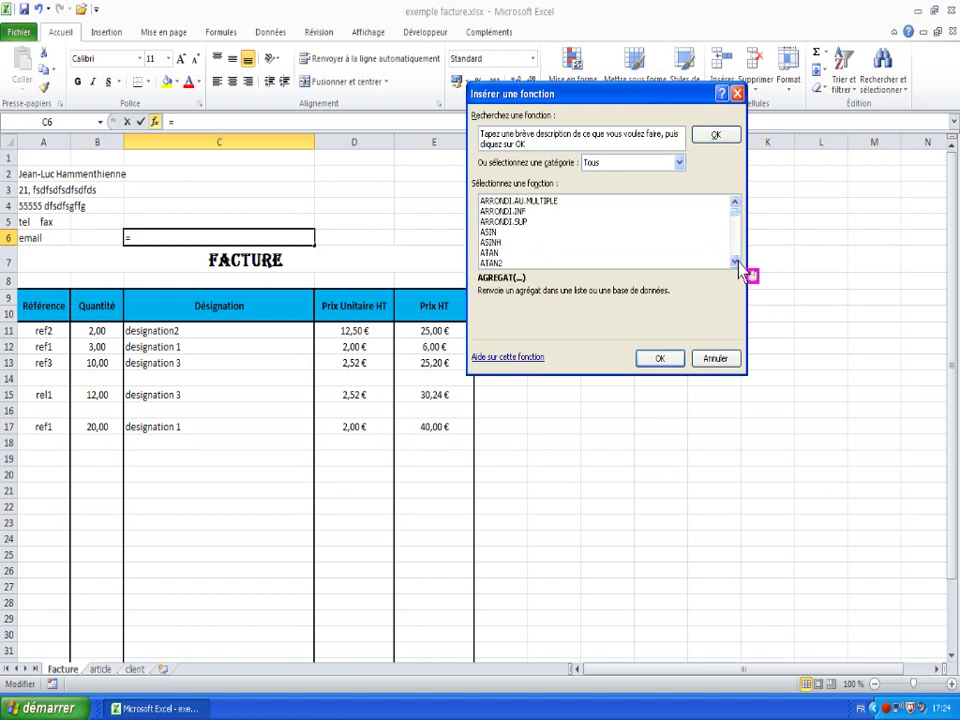
left_click(736, 262)
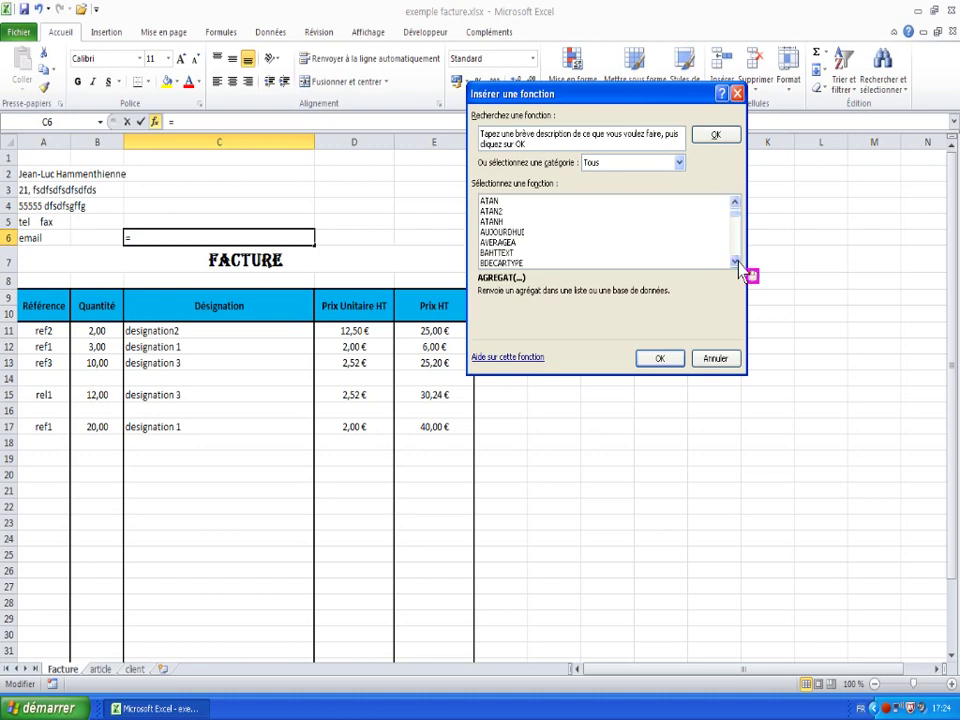
left_click(502, 232)
left_click(660, 362)
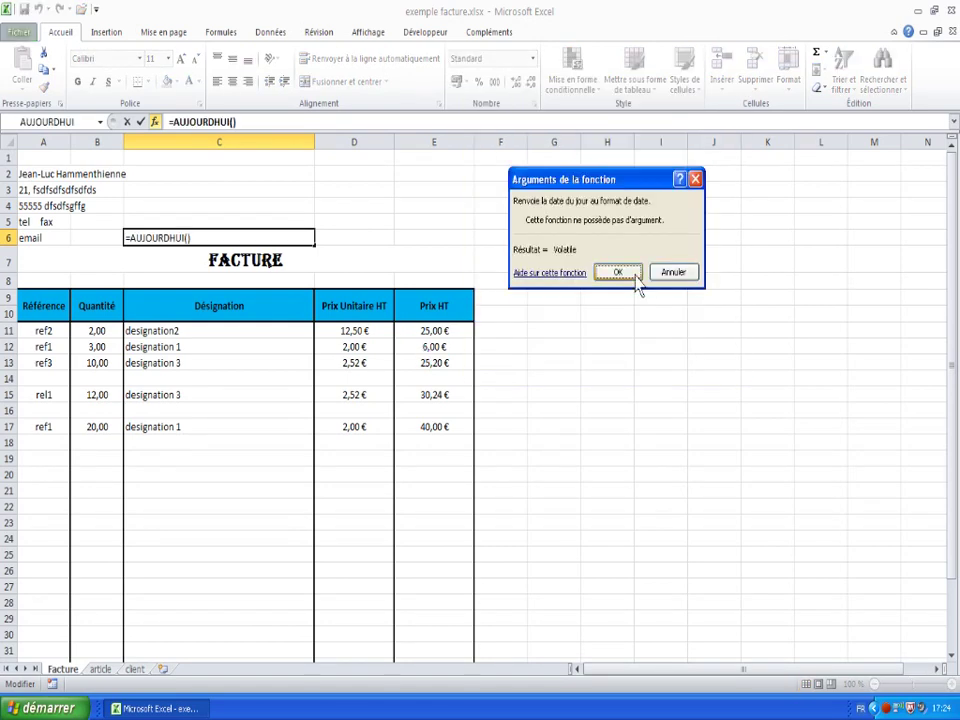
left_click(636, 279)
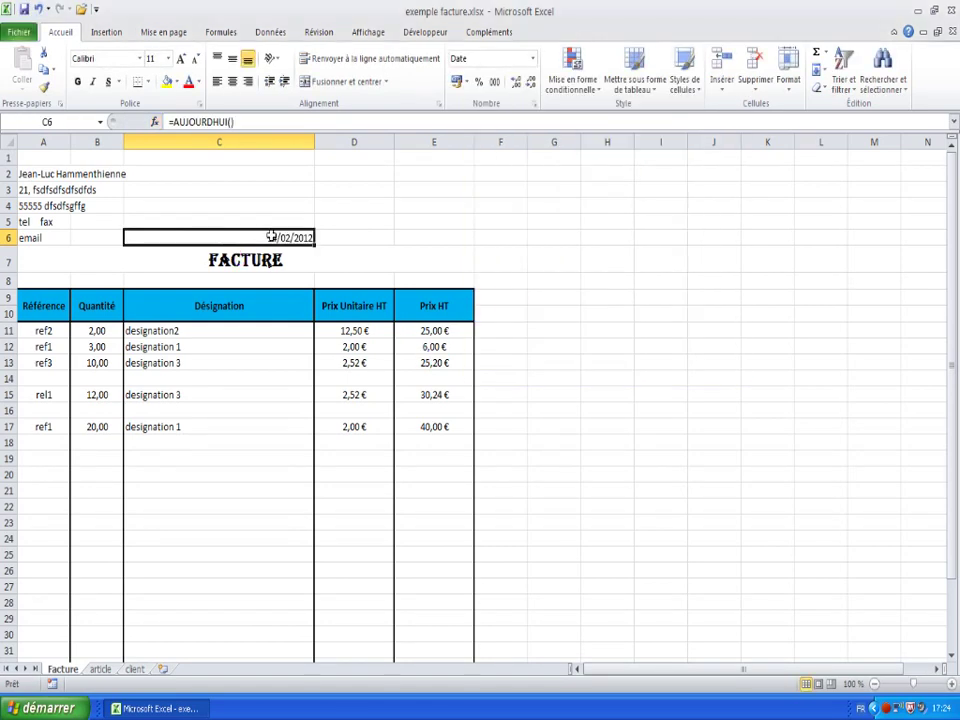
- Apply the long date format (mercredi 14 mars 2001 style) to C6
right_click(190, 247)
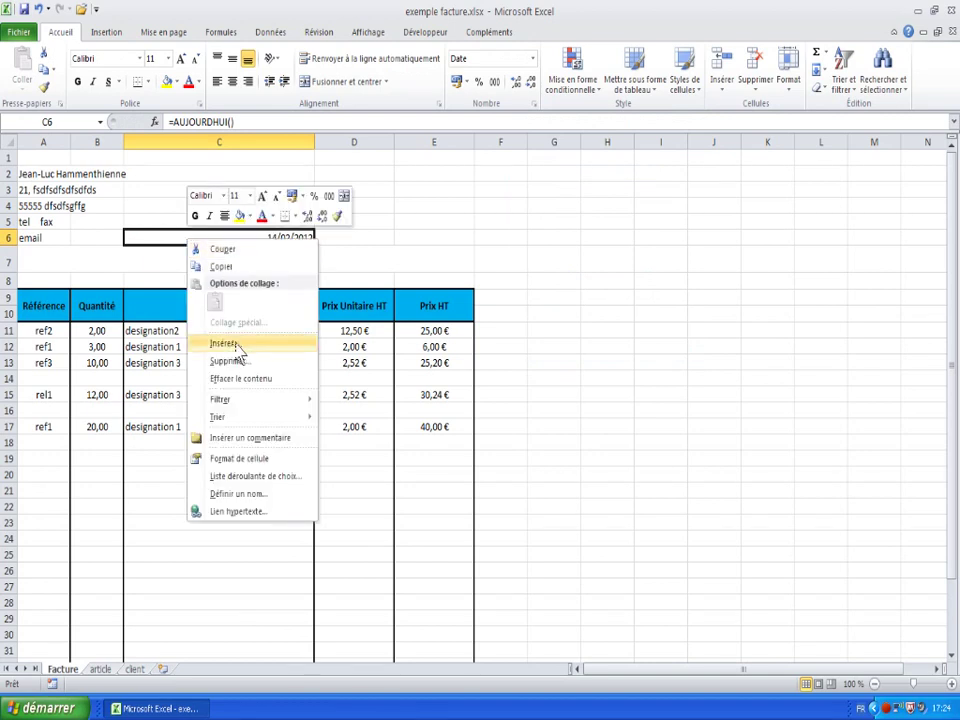
left_click(247, 460)
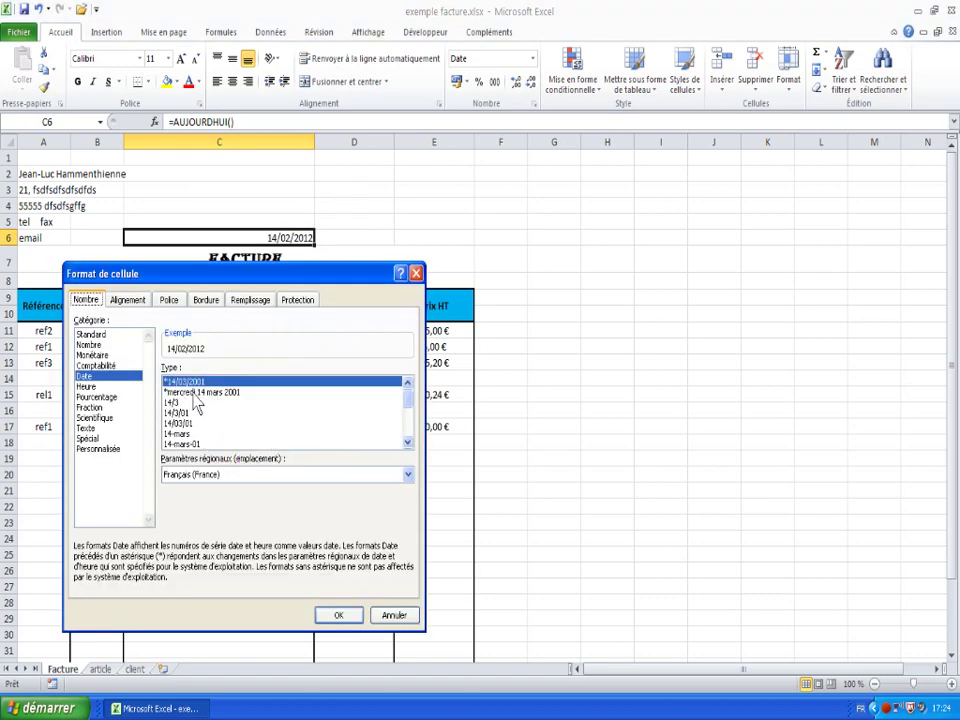
left_click(200, 394)
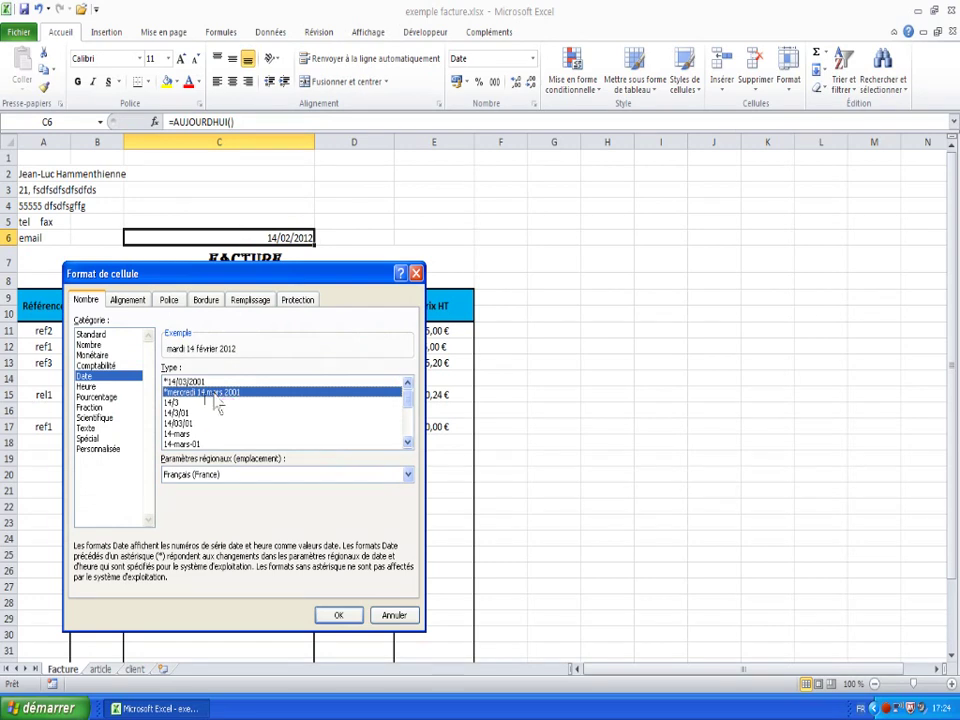
left_click(338, 615)
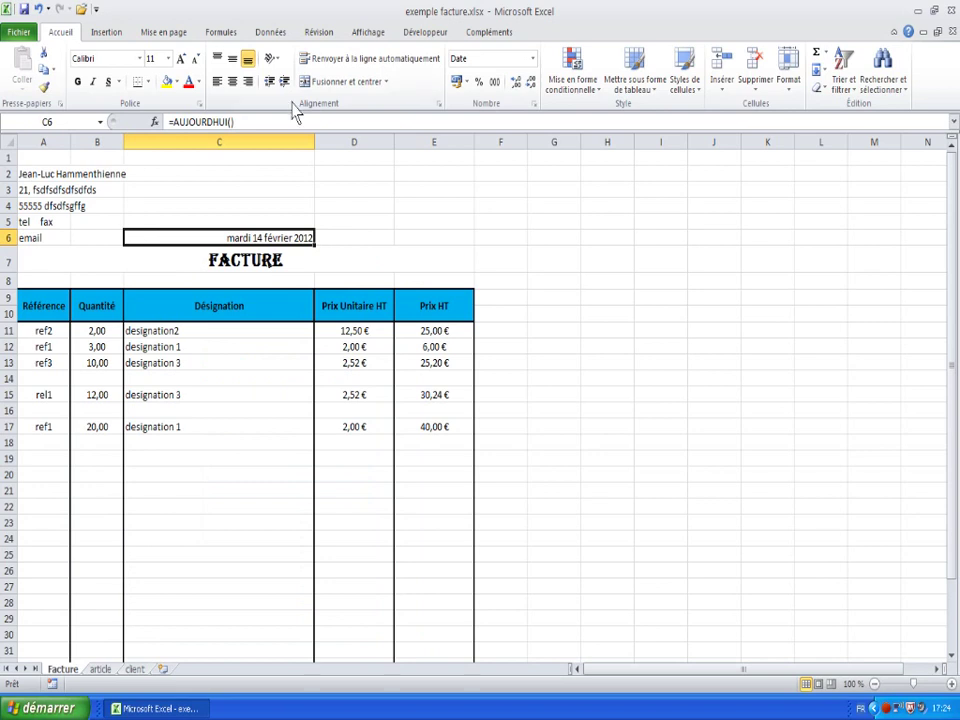
- Make the AUJOURDHUI date in C6 bold and left-aligned
left_click(218, 84)
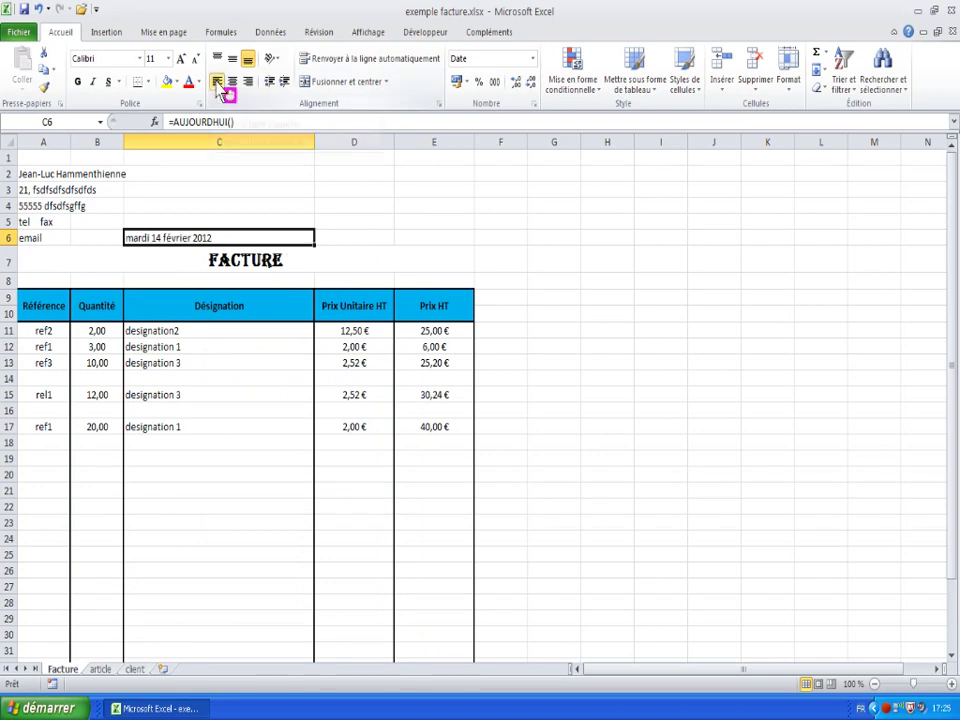
left_click(77, 82)
left_click(152, 252)
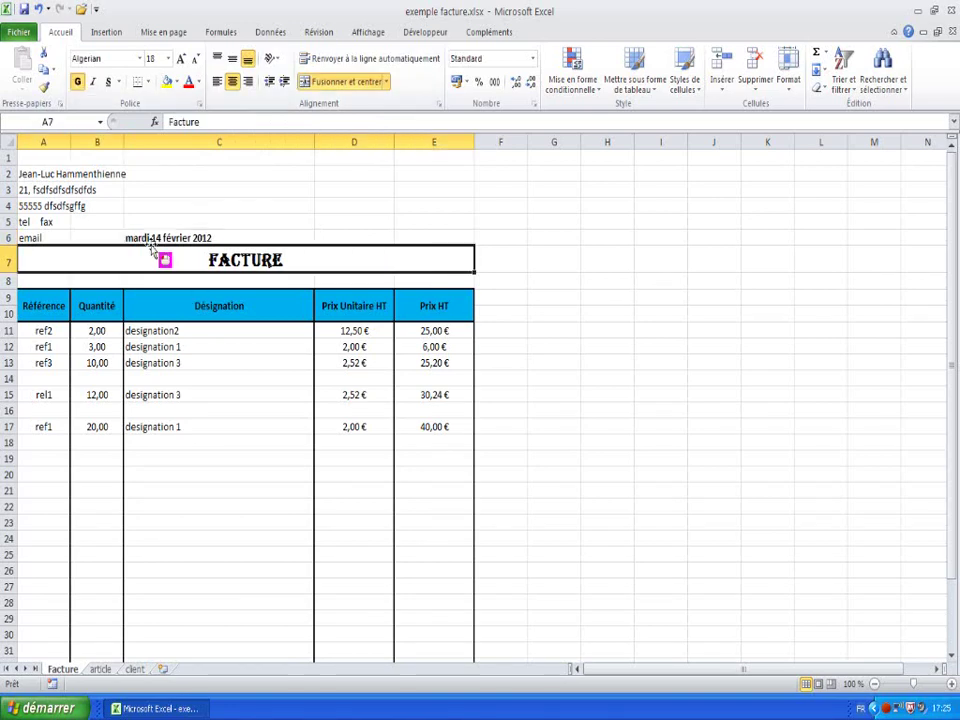
- Review the sheet layout by selecting cells D2:E5 beside the address block, then deselecting them
scroll(140, 280, "down", 1)
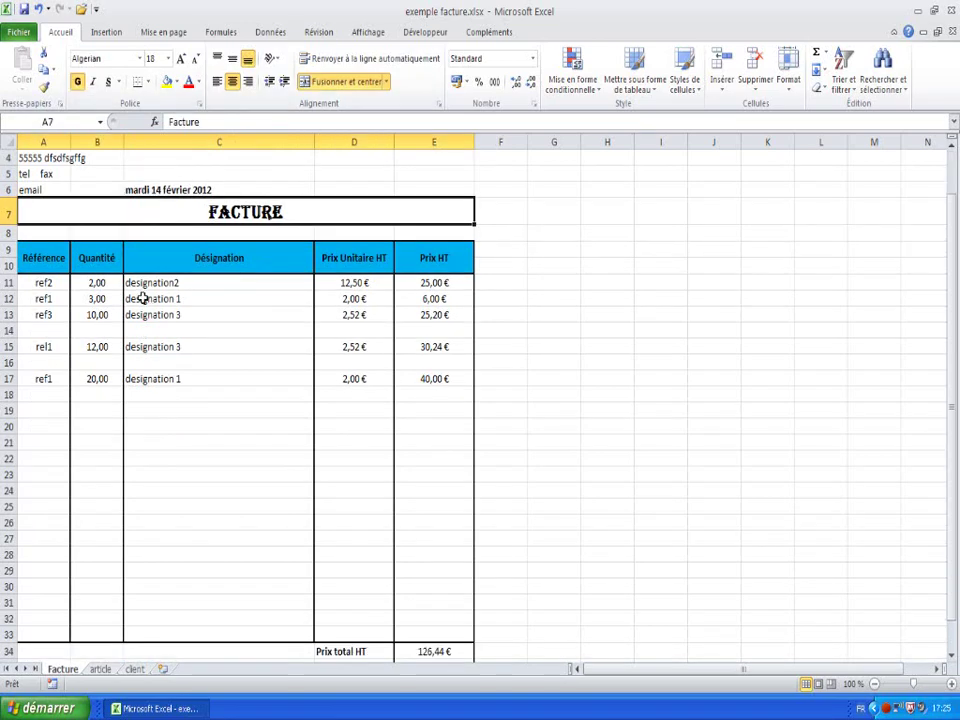
scroll(624, 328, "up", 1)
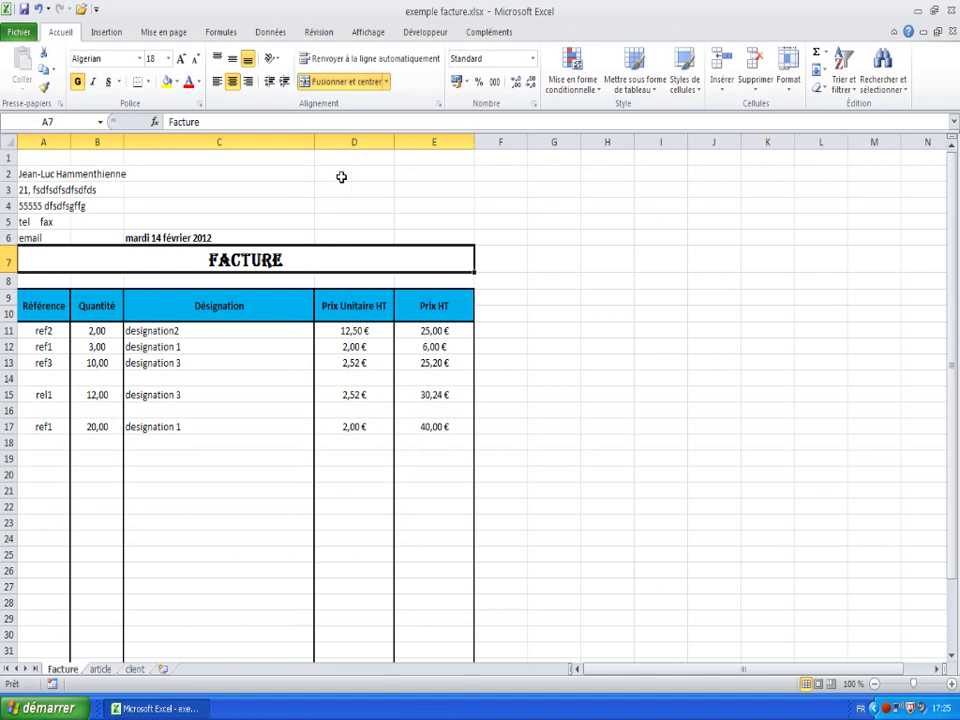
left_click_drag(341, 177, 457, 221)
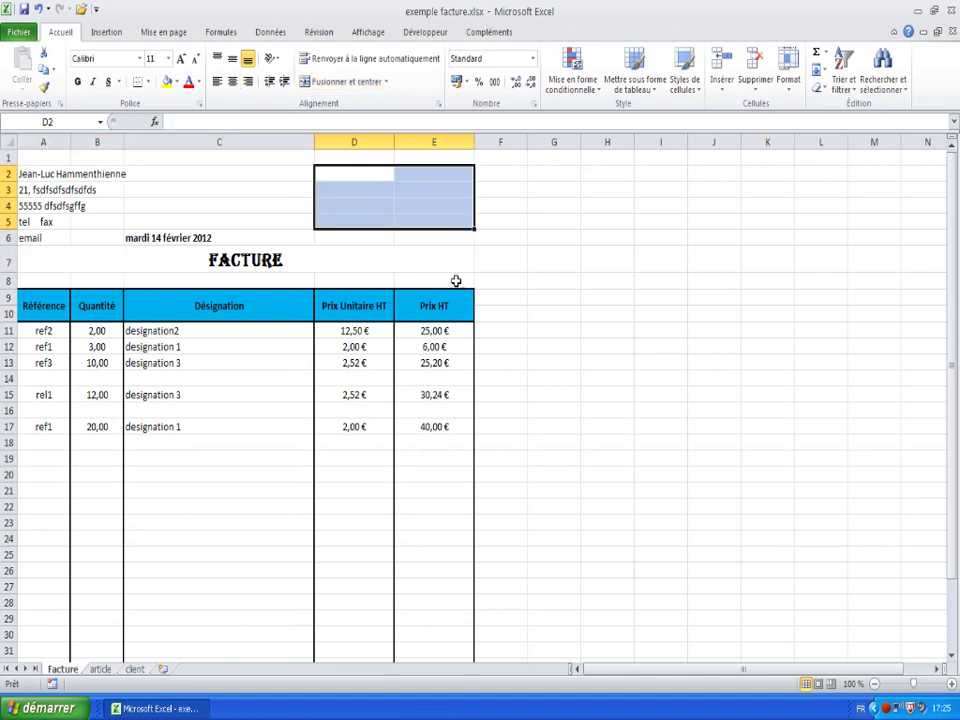
left_click(357, 241)
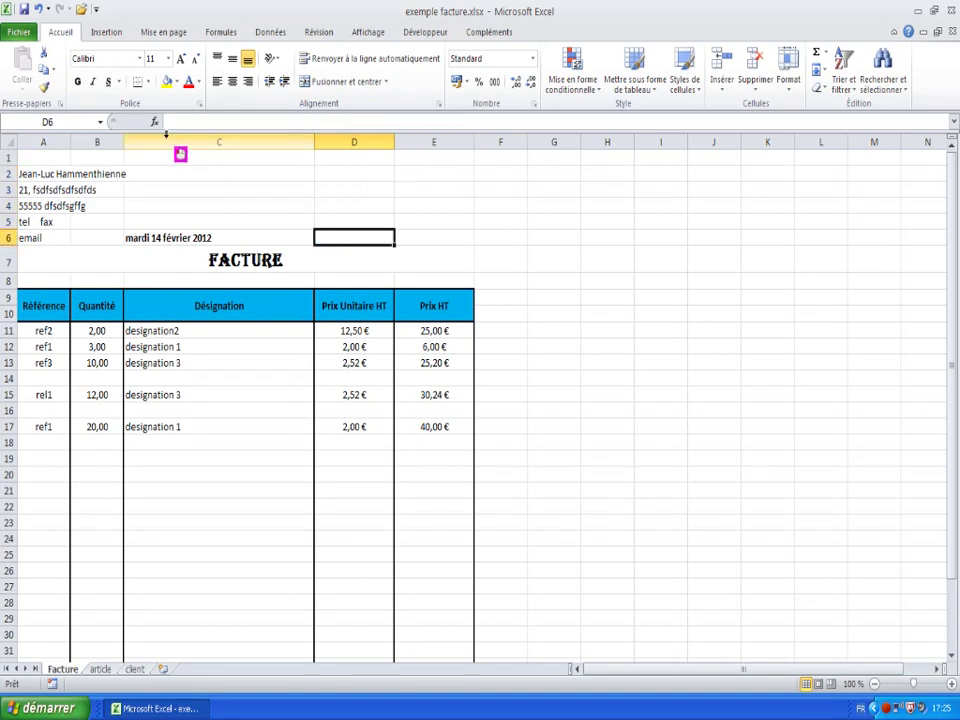